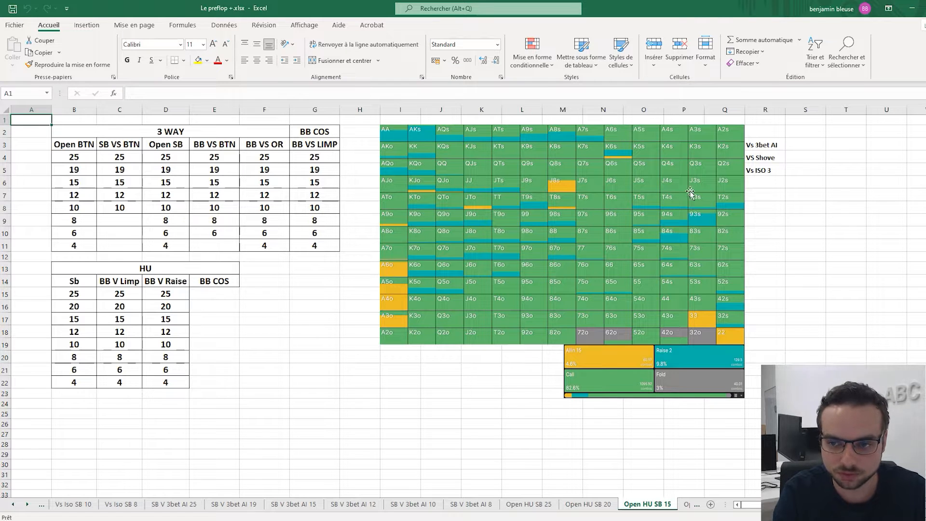
# Examine the Vs ISO 3, VS Shove and Vs 3bet AI charts linked from Open HU SB 15, returning after each.
pyautogui.click(759, 176)
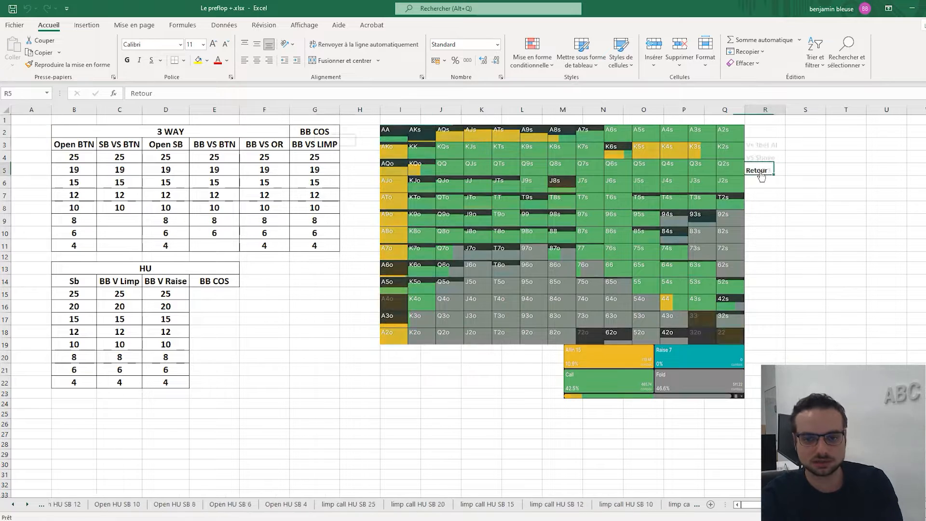
pyautogui.click(761, 175)
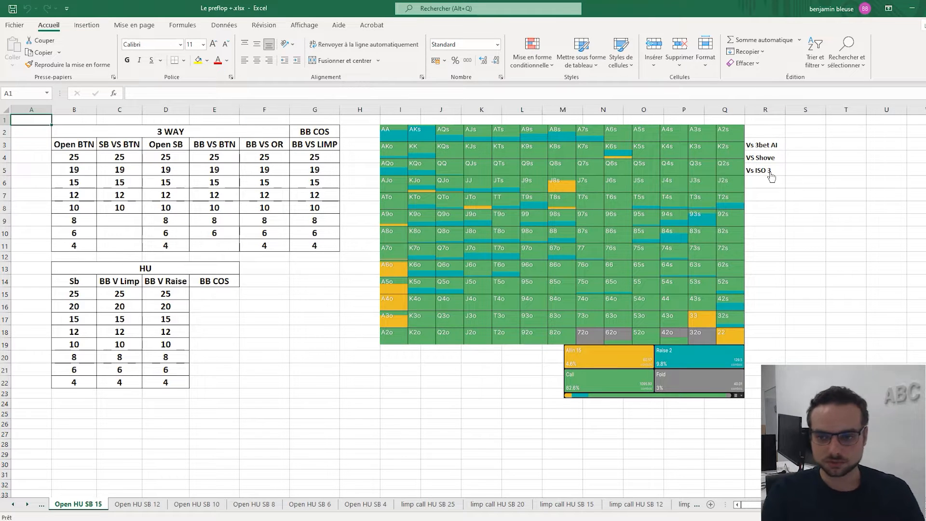
pyautogui.click(763, 160)
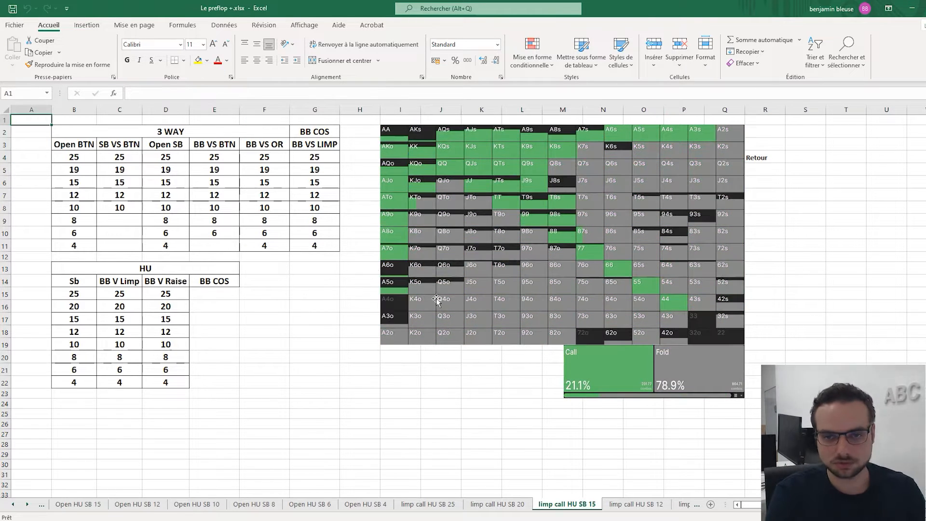
pyautogui.click(750, 163)
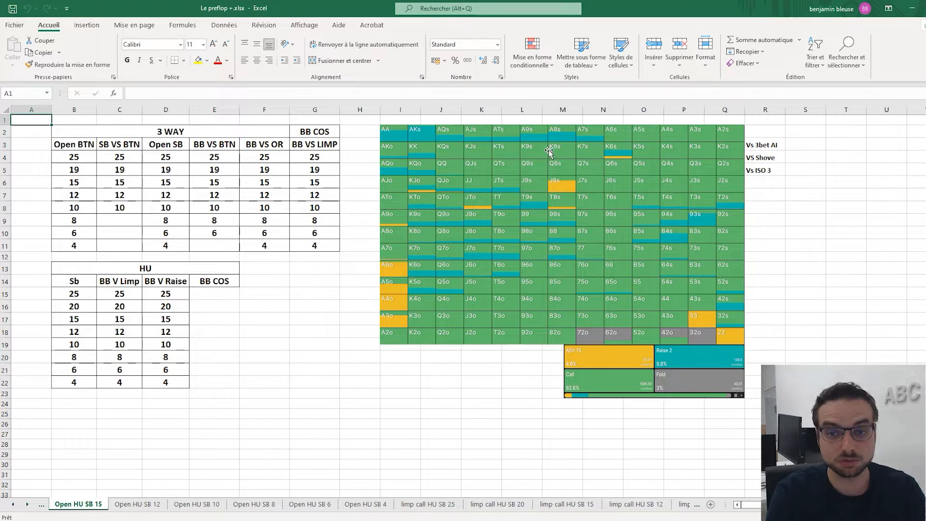
pyautogui.click(760, 147)
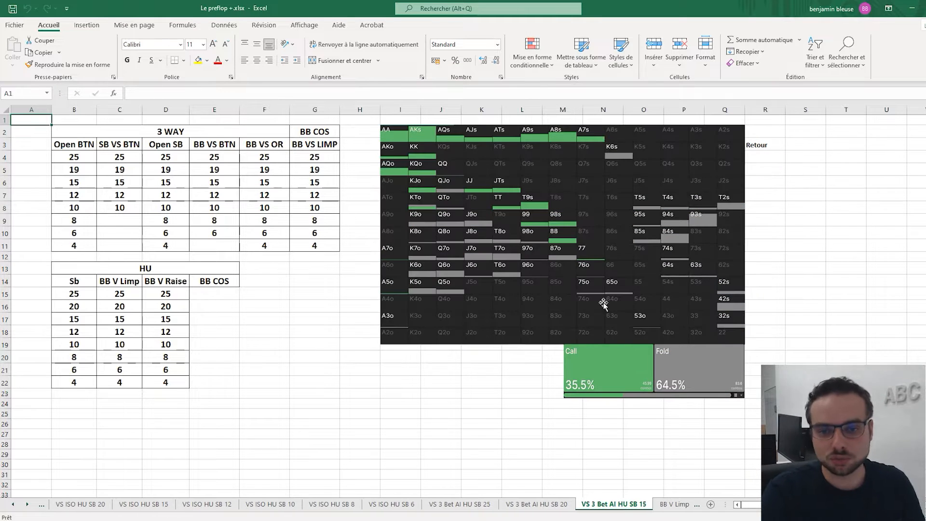
pyautogui.click(756, 145)
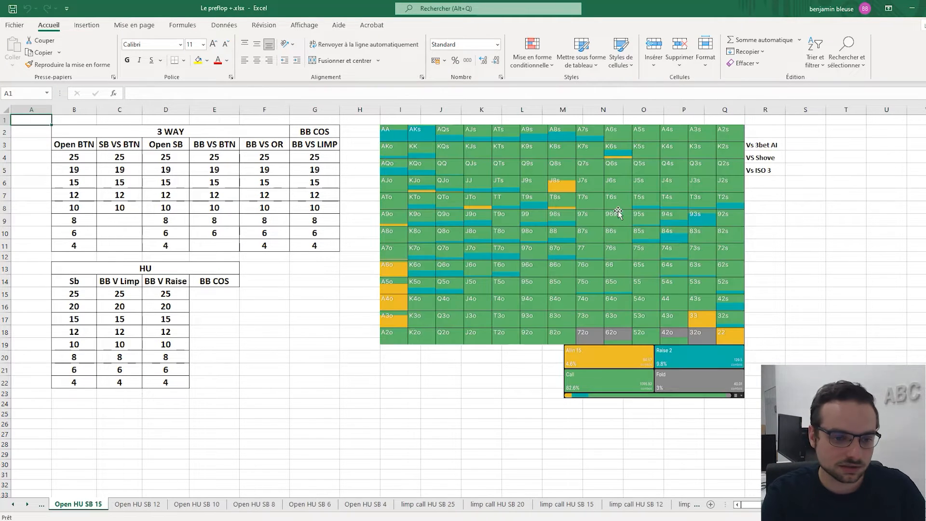
# View the HU BB V Limp chart for depth 12 and follow its Reraise AI link and return link.
pyautogui.click(128, 333)
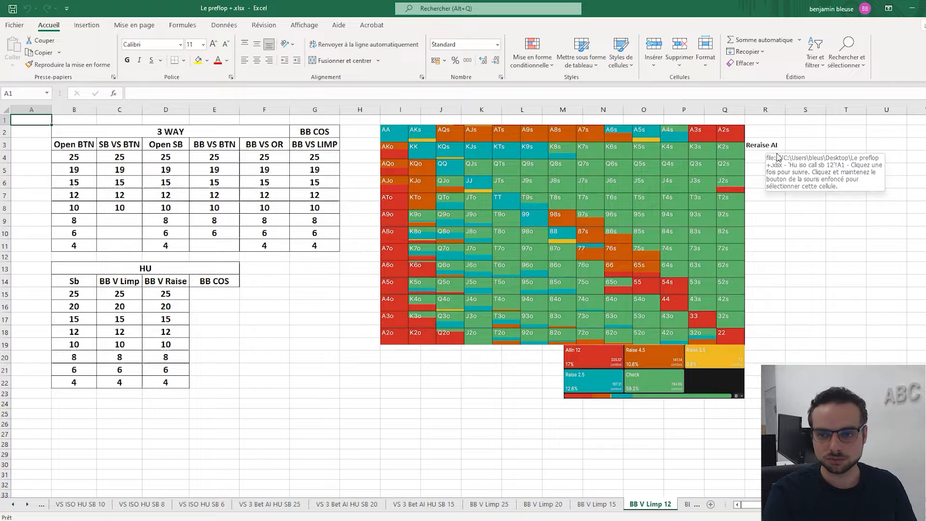
pyautogui.click(758, 146)
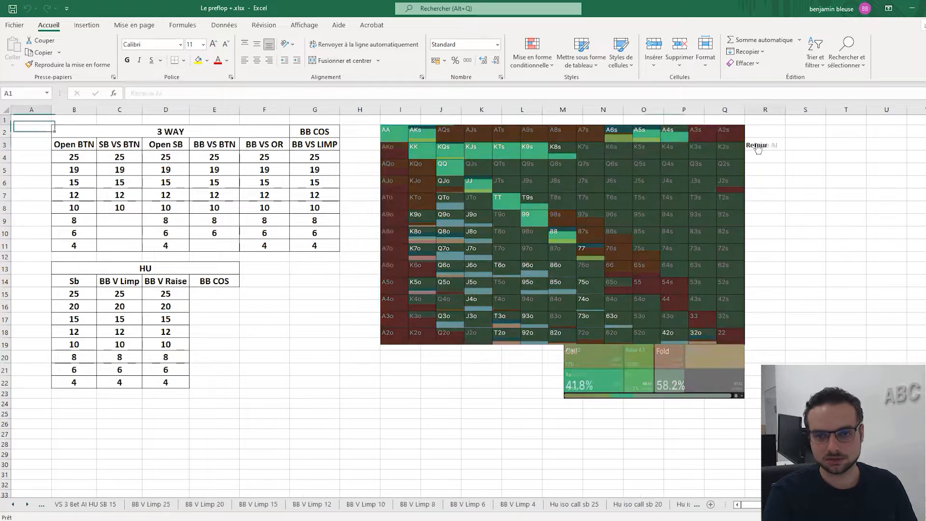
pyautogui.click(758, 147)
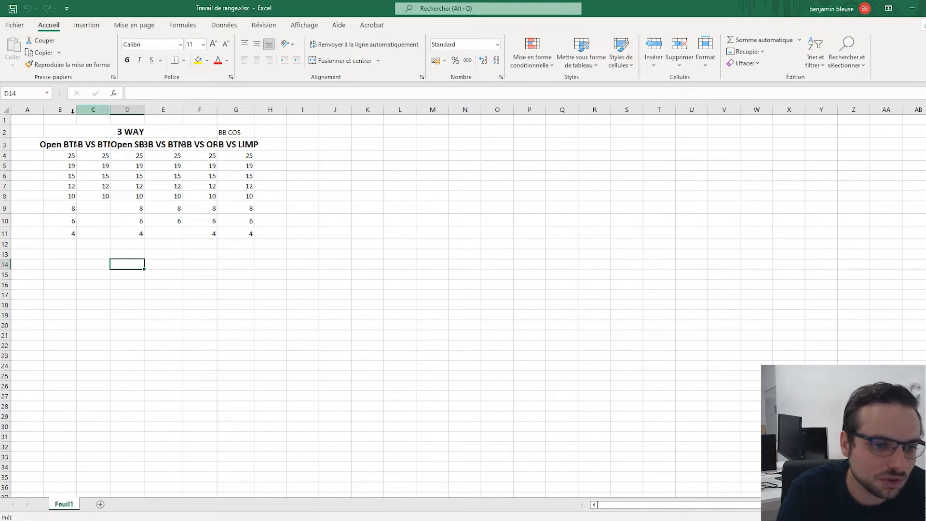
pyautogui.click(67, 137)
pyautogui.moveTo(67, 137); pyautogui.dragTo(246, 235)
pyautogui.click(100, 128)
pyautogui.click(302, 284)
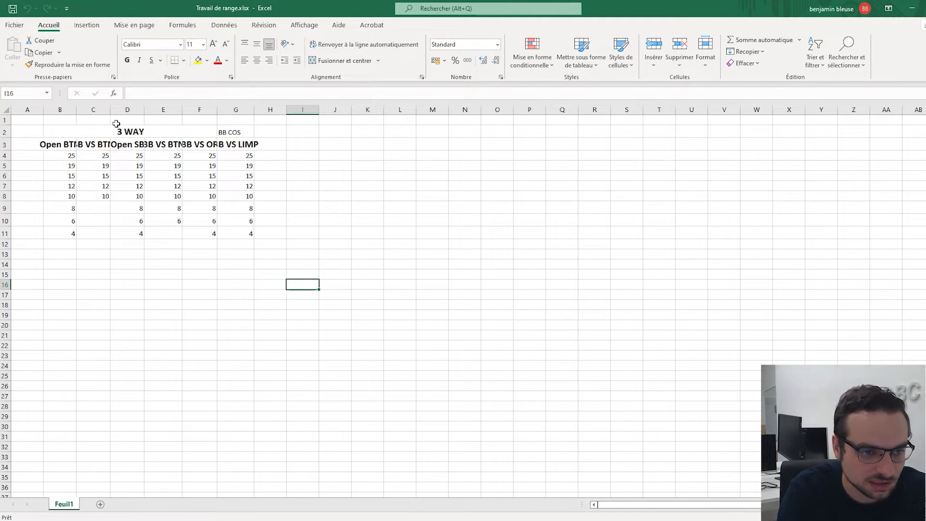
# Auto-fit columns B through G so each position heading in the 3 WAY table fits its column.
pyautogui.doubleClick(76, 107)
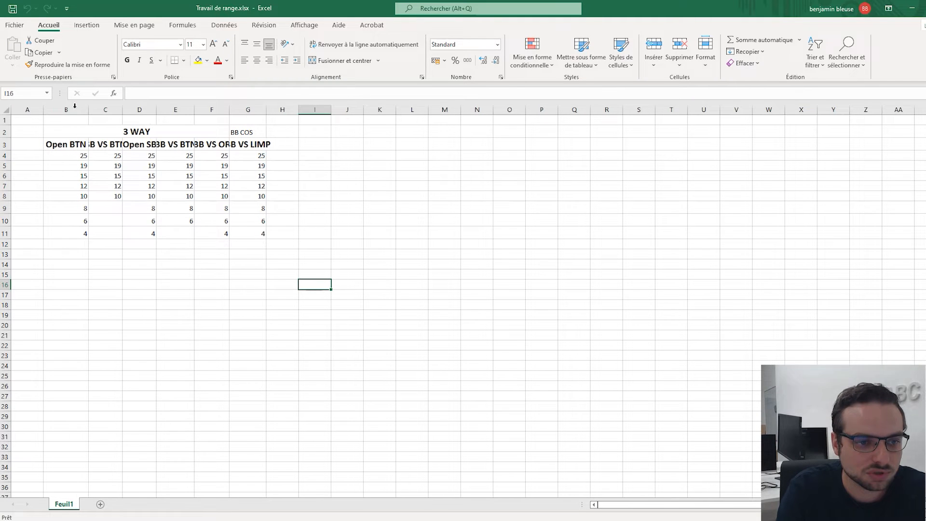
pyautogui.doubleClick(124, 111)
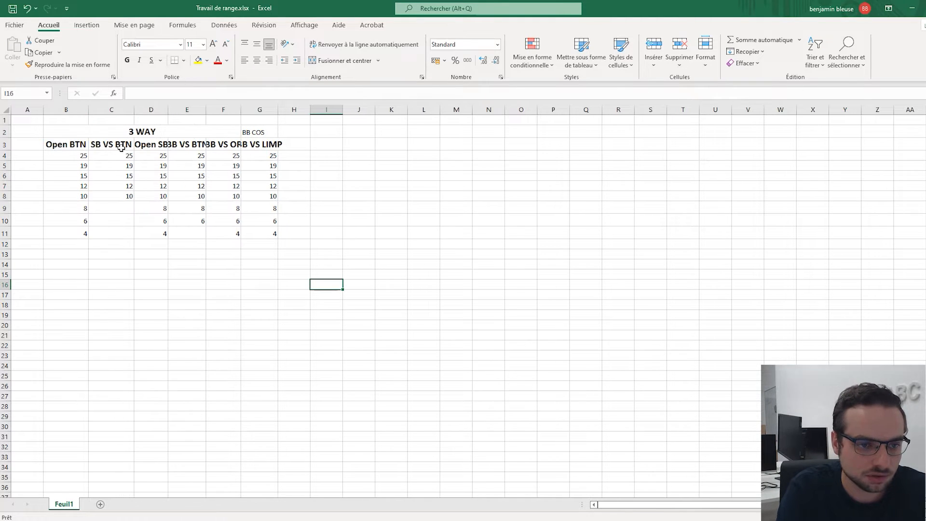
pyautogui.doubleClick(168, 109)
pyautogui.doubleClick(211, 109)
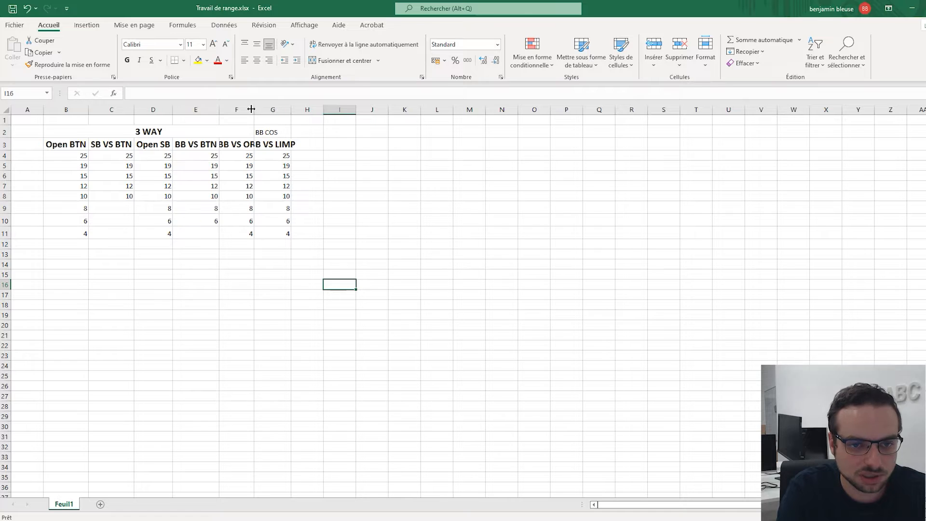
pyautogui.doubleClick(252, 109)
pyautogui.doubleClick(298, 109)
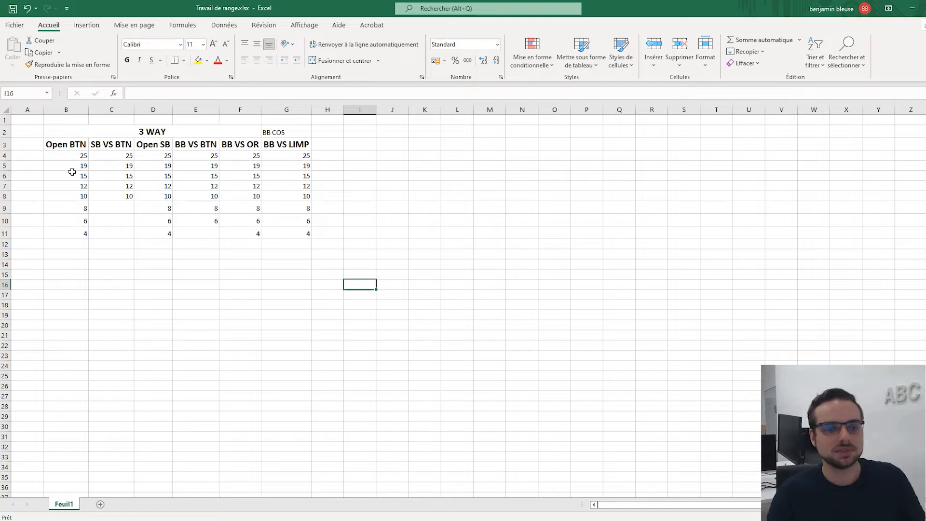
# Set the widths of the SB VS BTN and Open SB columns to 14.
pyautogui.rightClick(120, 110)
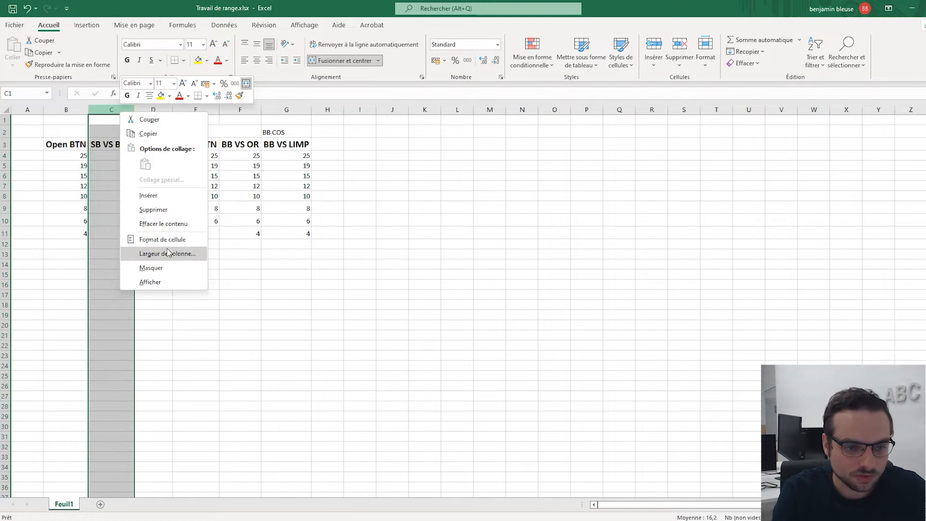
pyautogui.click(182, 253)
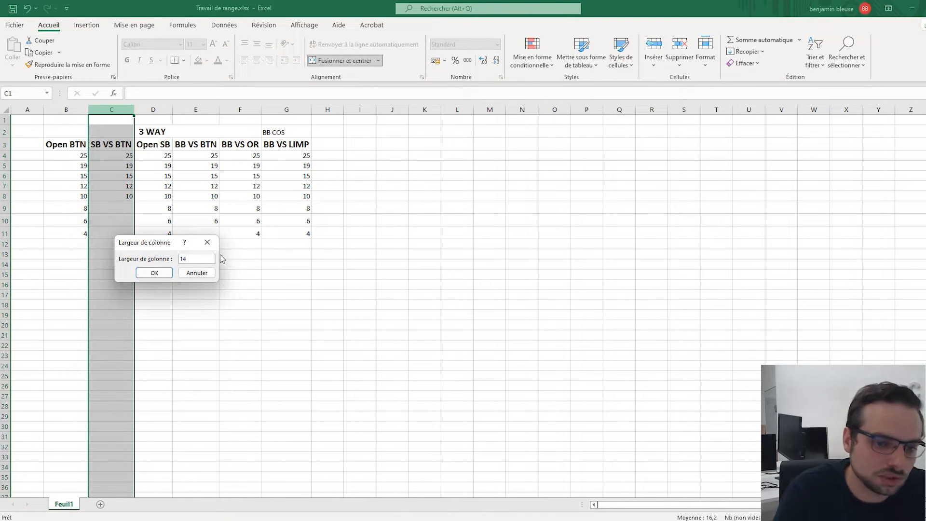
pyautogui.click(154, 272)
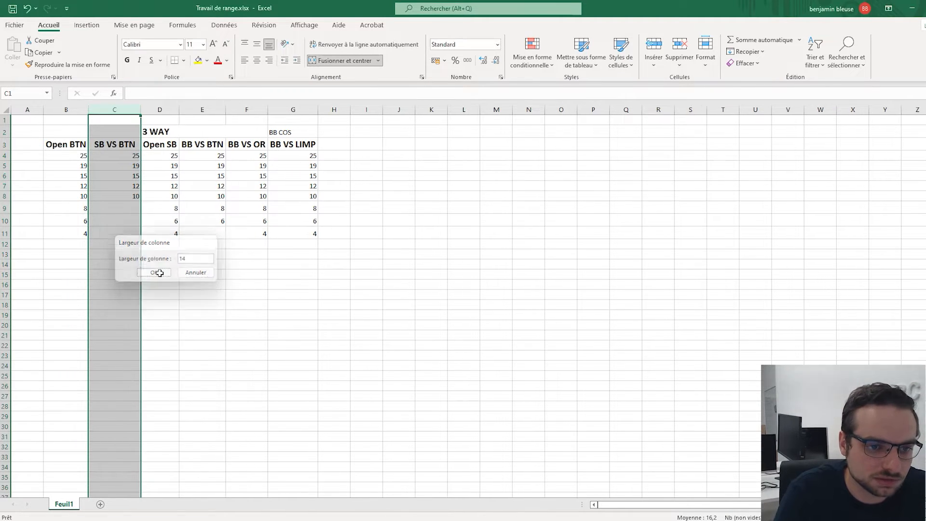
pyautogui.rightClick(163, 112)
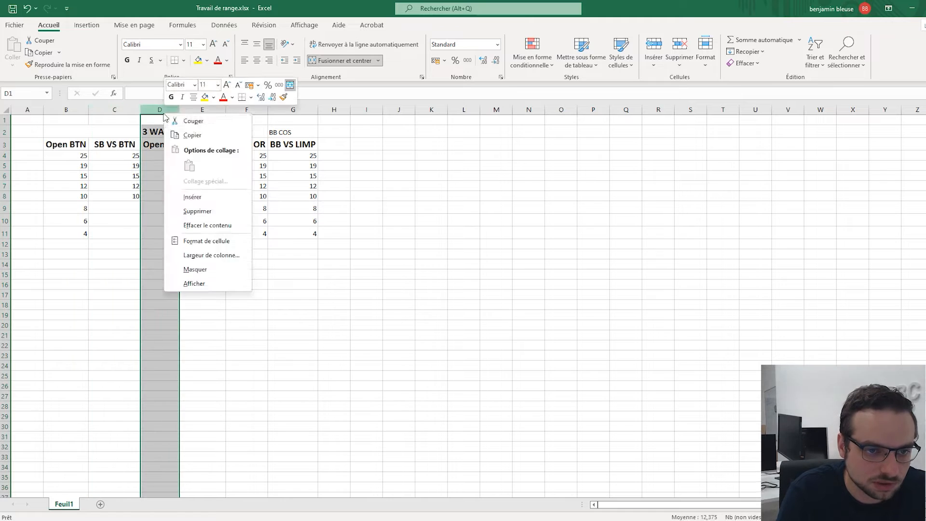
pyautogui.click(216, 255)
pyautogui.write('14')
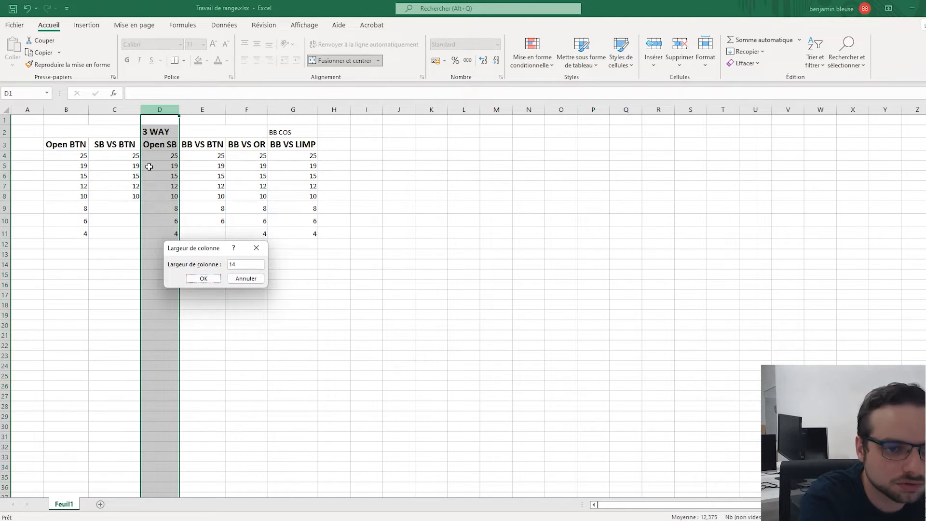
pyautogui.press('Return')
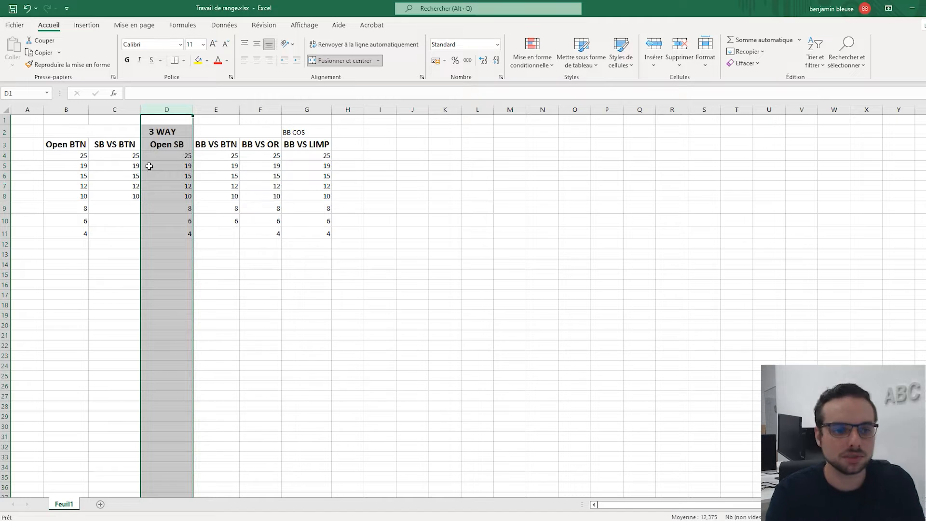
# Restore the SB VS BTN and Open SB columns to their auto-fitted widths.
pyautogui.click(219, 332)
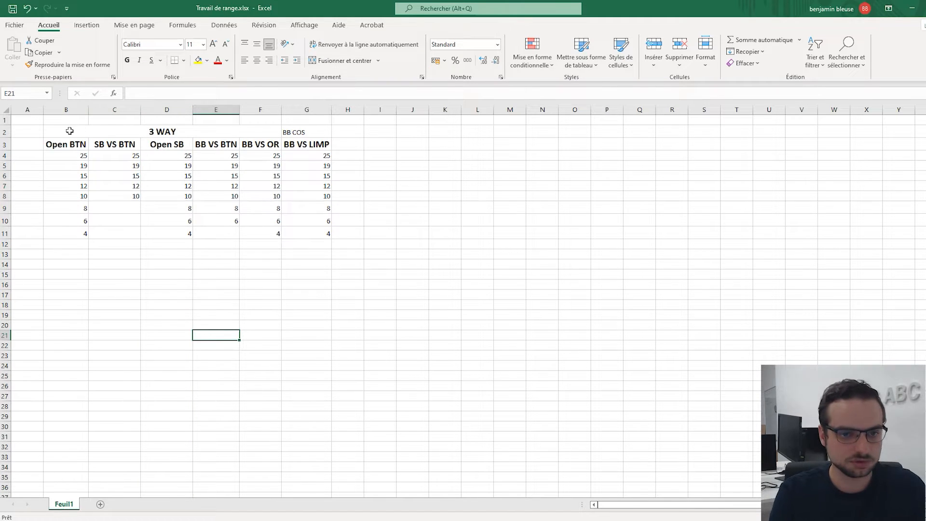
pyautogui.moveTo(70, 131); pyautogui.dragTo(306, 241)
pyautogui.doubleClick(222, 110)
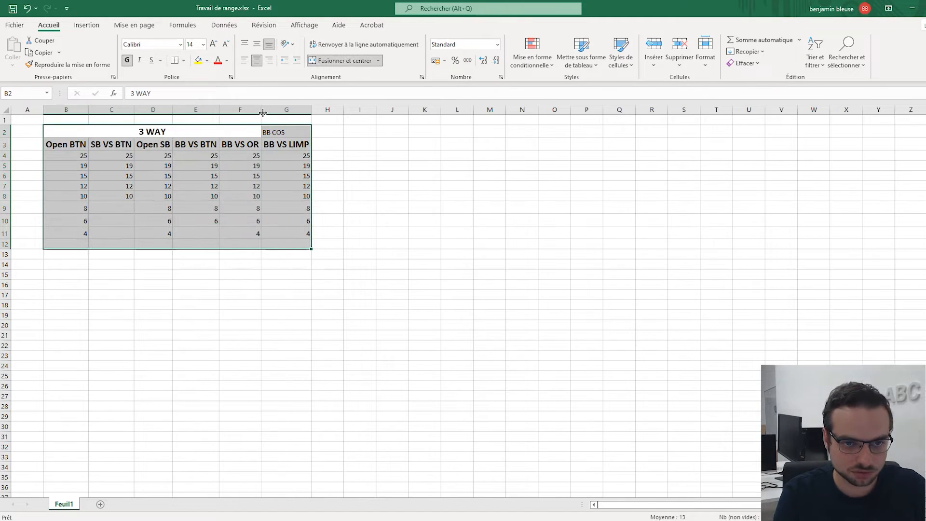
pyautogui.click(314, 273)
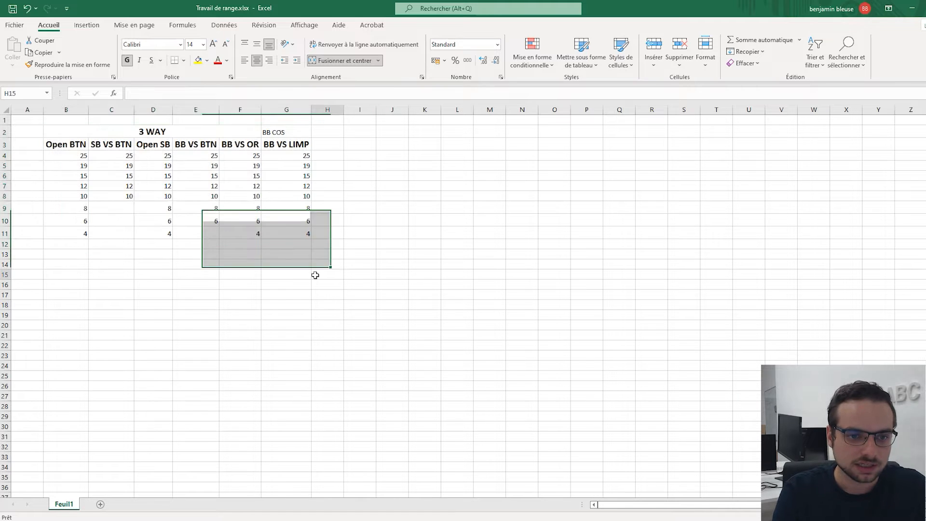
# Center the numeric values in B4:G11 horizontally and make them bold.
pyautogui.moveTo(77, 155); pyautogui.dragTo(304, 232)
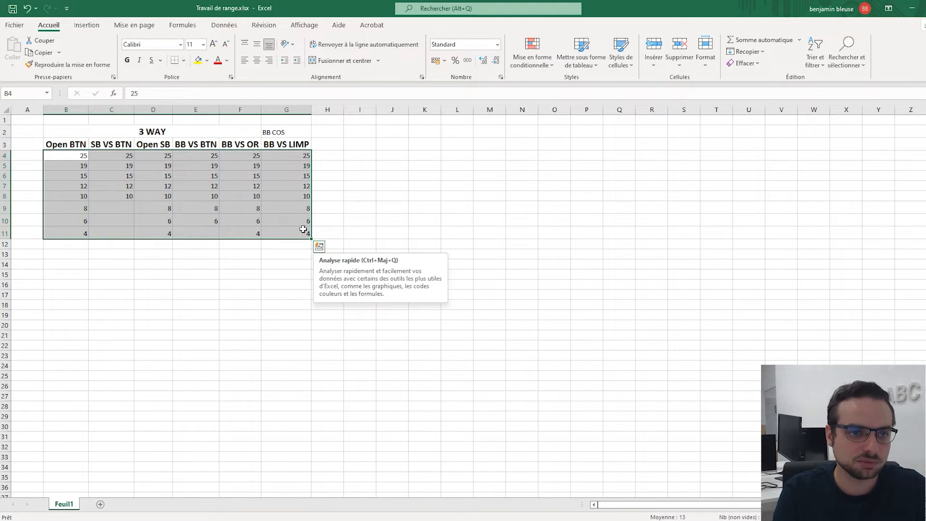
pyautogui.click(259, 61)
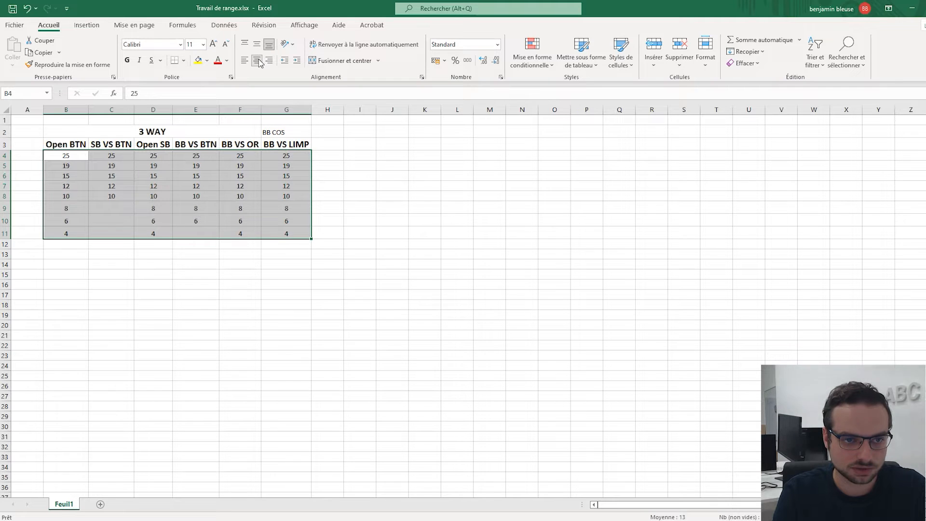
pyautogui.click(139, 60)
pyautogui.click(139, 60)
pyautogui.click(127, 60)
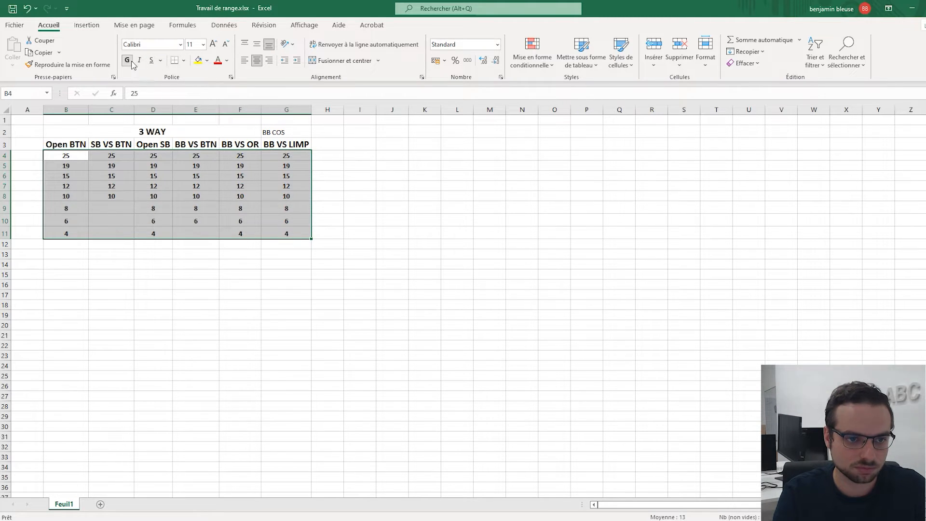
# Increase the font size of the values in B4:G11 to 14.
pyautogui.click(213, 47)
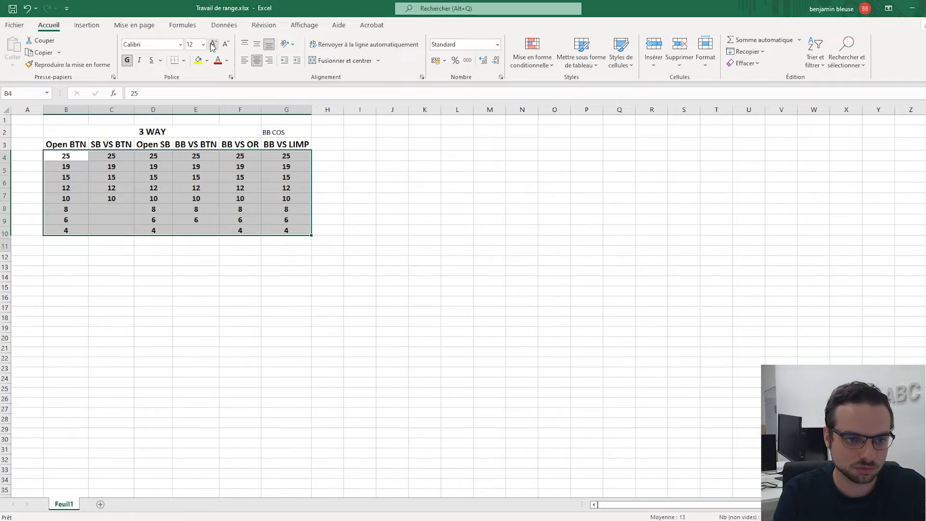
pyautogui.click(213, 47)
pyautogui.click(195, 297)
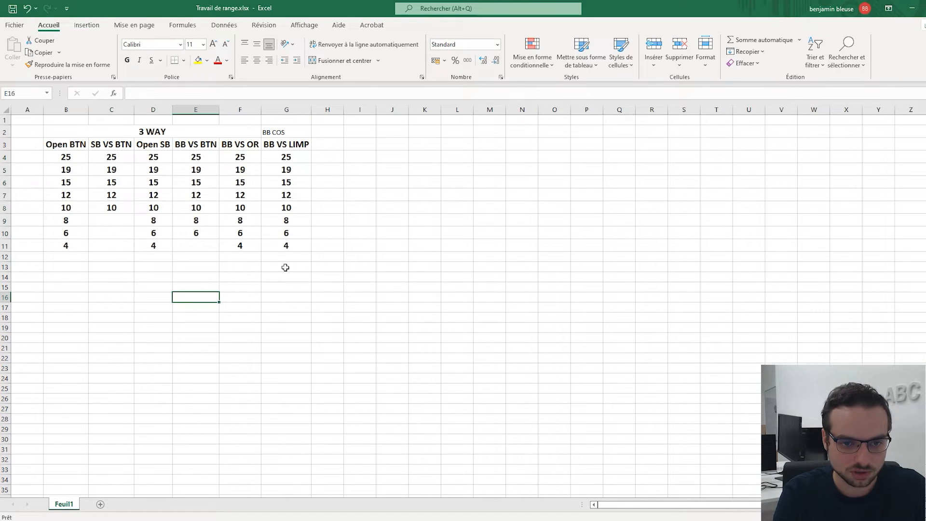
pyautogui.click(242, 145)
pyautogui.click(203, 172)
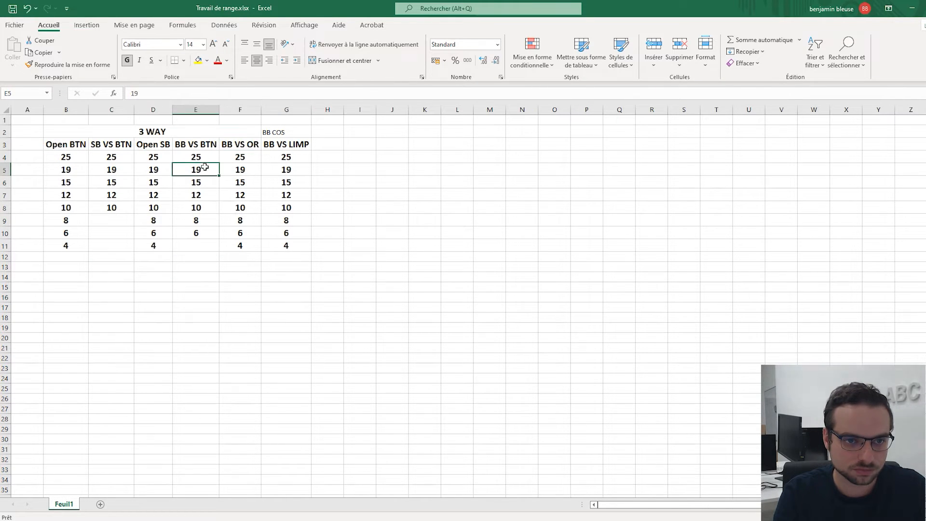
pyautogui.click(210, 148)
pyautogui.click(207, 158)
pyautogui.click(194, 211)
pyautogui.click(206, 233)
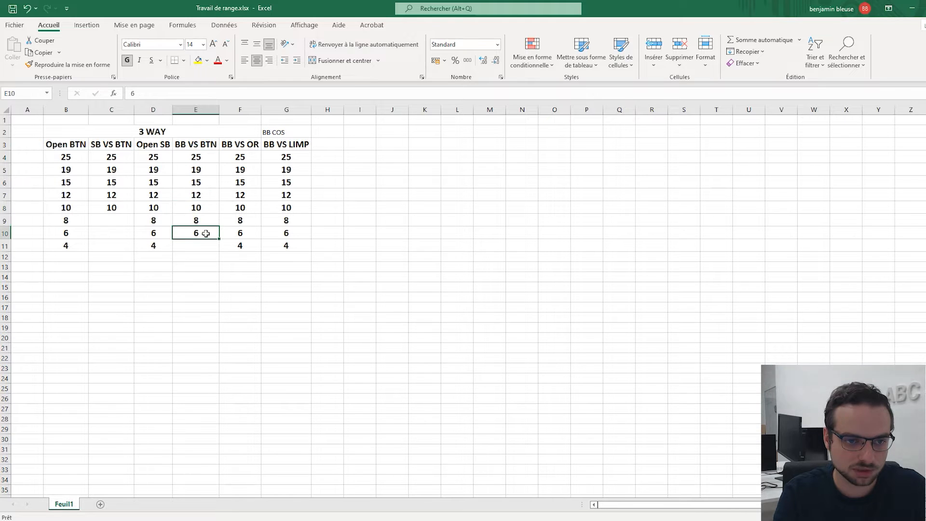
# Apply all borders to the range B1:G12 around the 3 WAY table.
pyautogui.moveTo(55, 123); pyautogui.dragTo(276, 257)
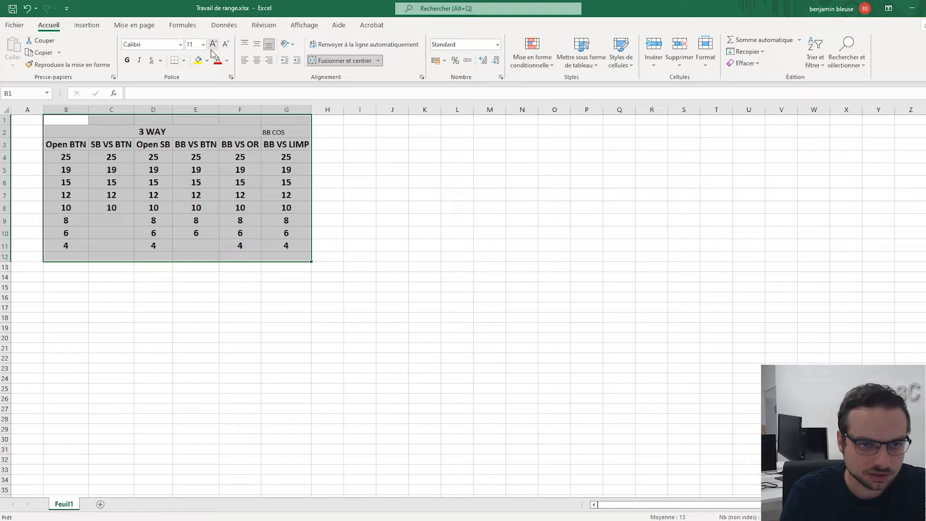
pyautogui.click(184, 61)
pyautogui.click(227, 161)
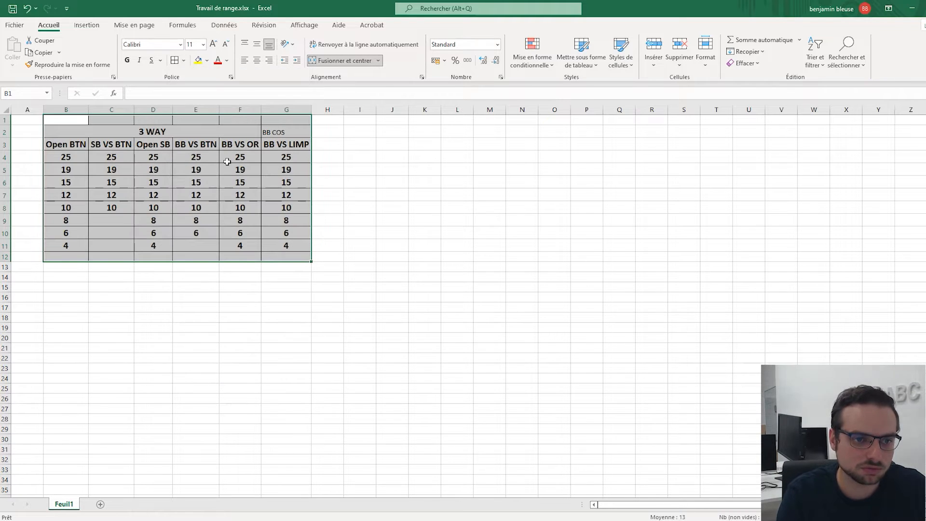
pyautogui.click(294, 289)
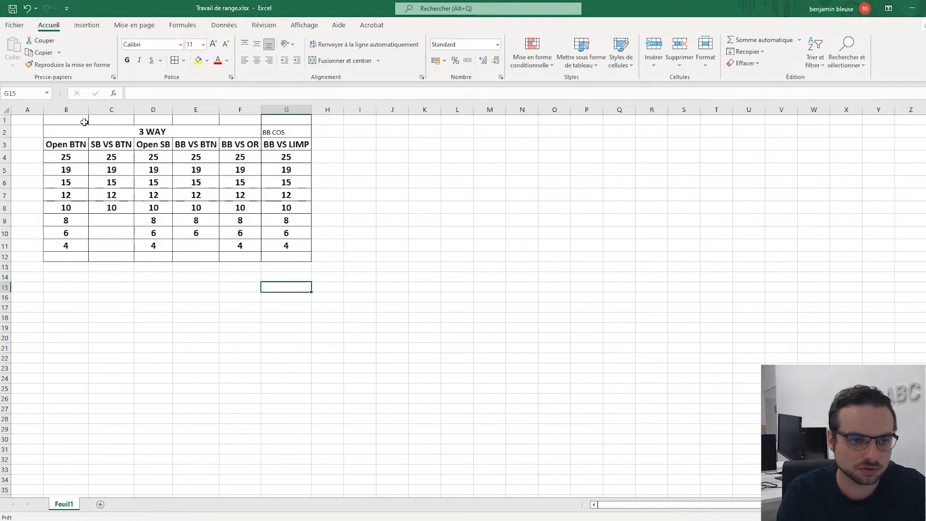
# Remove all borders from the empty cells B1:H1 above the 3 WAY table.
pyautogui.moveTo(73, 120); pyautogui.dragTo(316, 120)
pyautogui.click(183, 60)
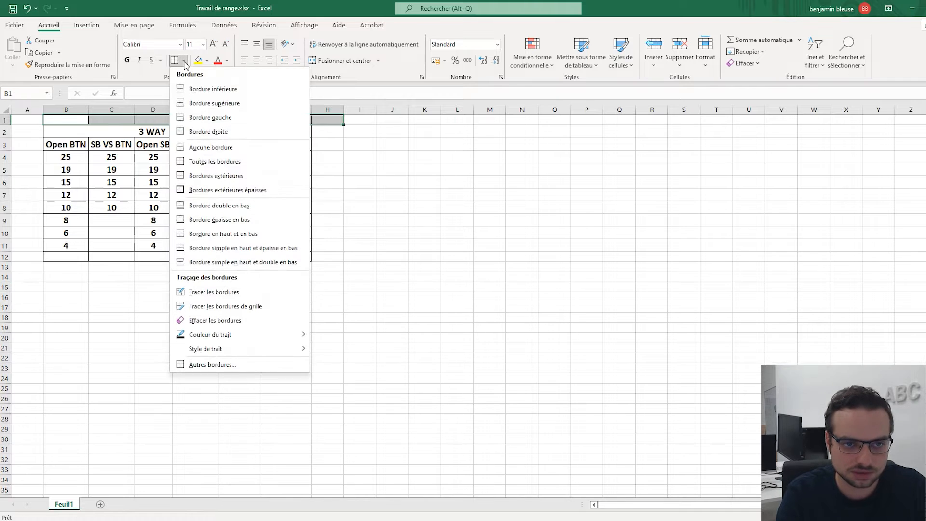
pyautogui.click(211, 147)
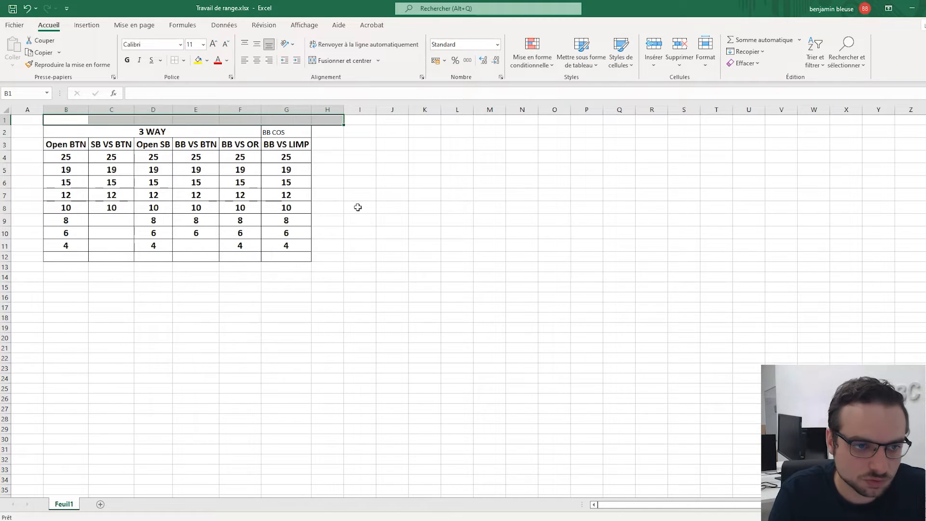
# Apply all borders to the title row B2:G2 of the 3 WAY table.
pyautogui.click(358, 207)
pyautogui.moveTo(99, 130); pyautogui.dragTo(289, 132)
pyautogui.click(184, 61)
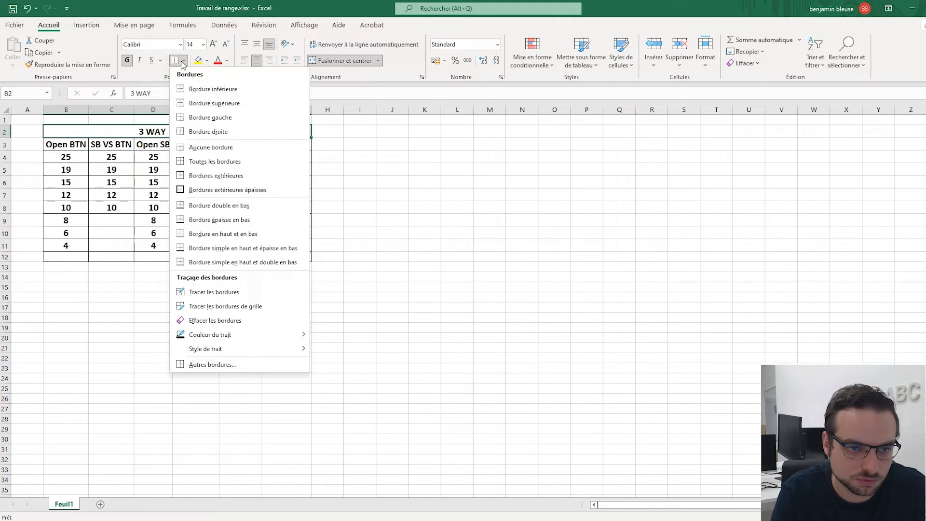
pyautogui.click(212, 160)
pyautogui.click(371, 179)
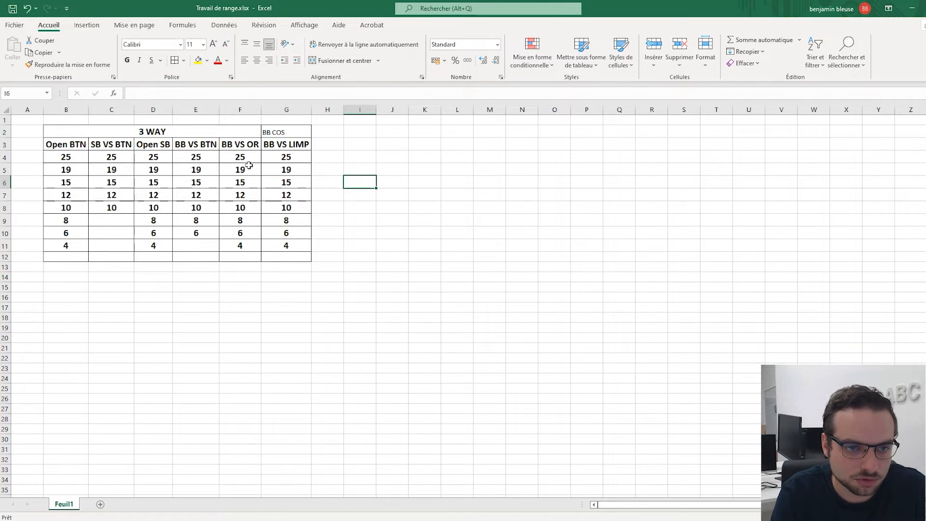
# Unmerge the 3 WAY title cell, then merge and center it again across B2:F2.
pyautogui.click(353, 336)
pyautogui.click(195, 132)
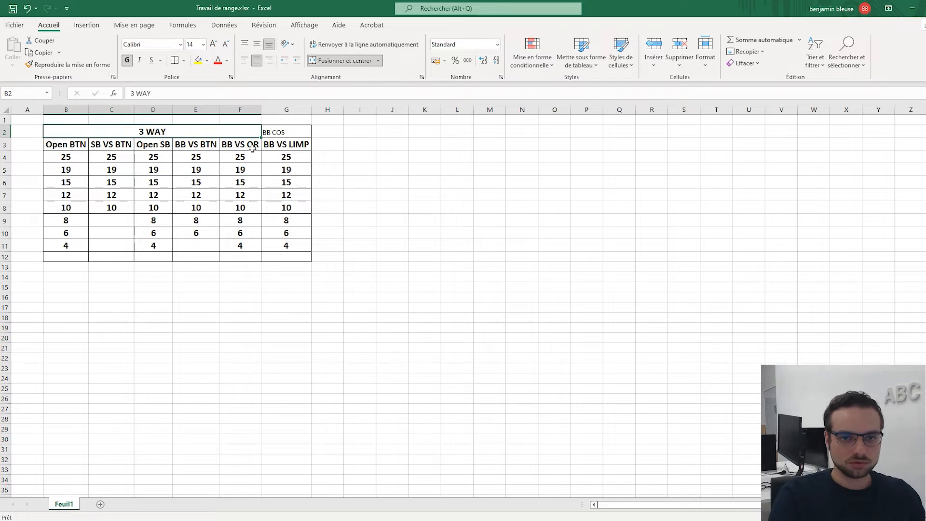
pyautogui.click(333, 61)
pyautogui.click(393, 218)
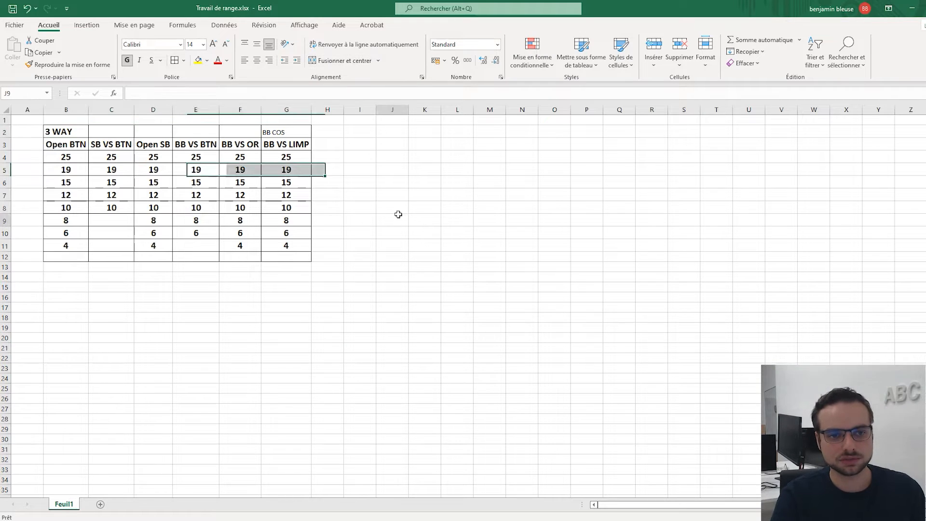
pyautogui.moveTo(76, 136); pyautogui.dragTo(221, 133)
pyautogui.click(111, 297)
pyautogui.click(340, 60)
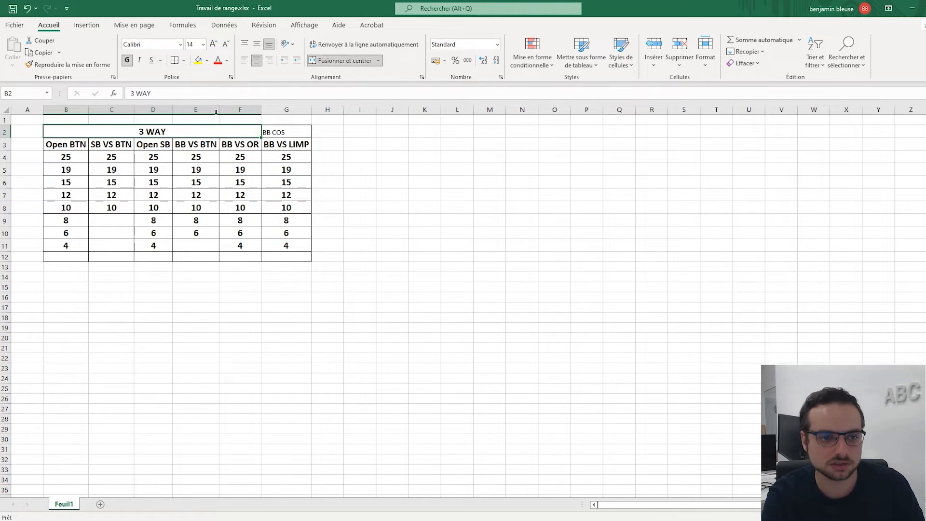
pyautogui.click(273, 339)
# Remove all borders from the empty cells B12:G13 below the 3 WAY table.
pyautogui.moveTo(68, 256); pyautogui.dragTo(287, 266)
pyautogui.click(183, 60)
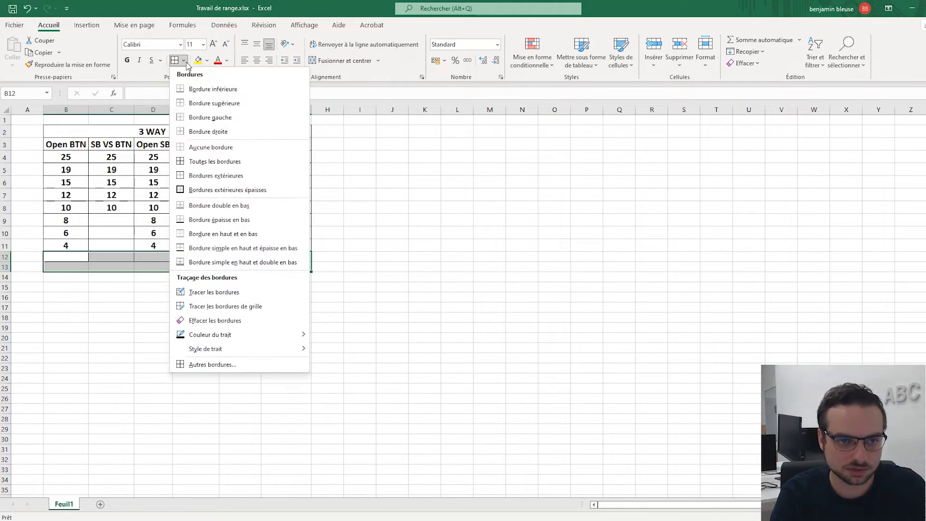
pyautogui.click(212, 146)
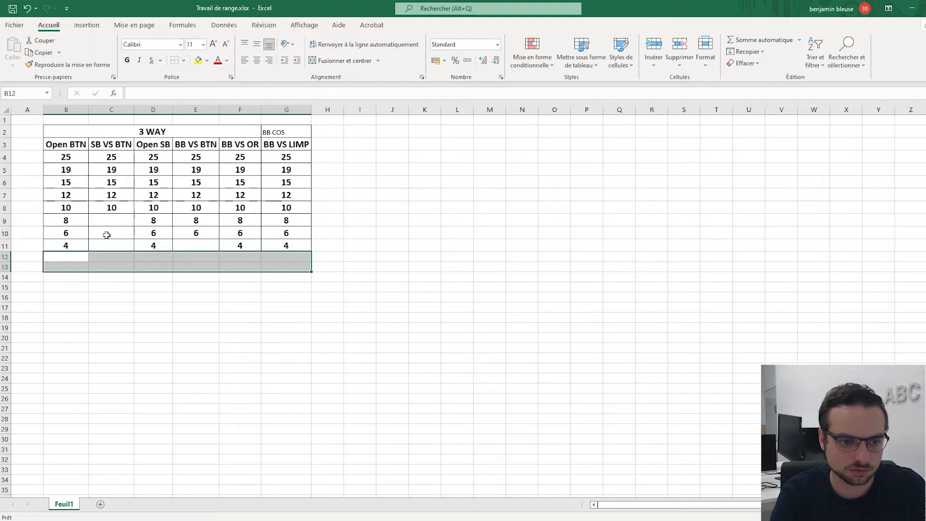
# Apply all borders to the table's last row, B11:G11.
pyautogui.moveTo(72, 240); pyautogui.dragTo(284, 243)
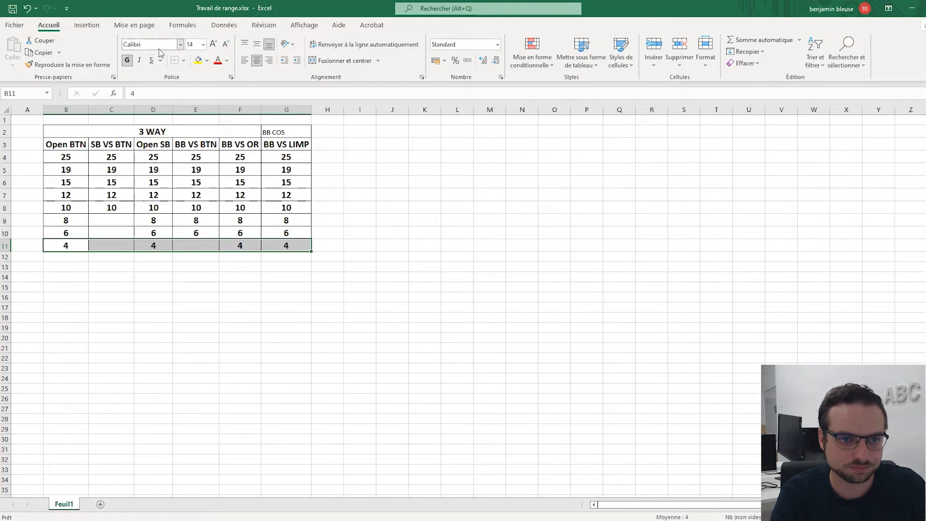
pyautogui.click(184, 60)
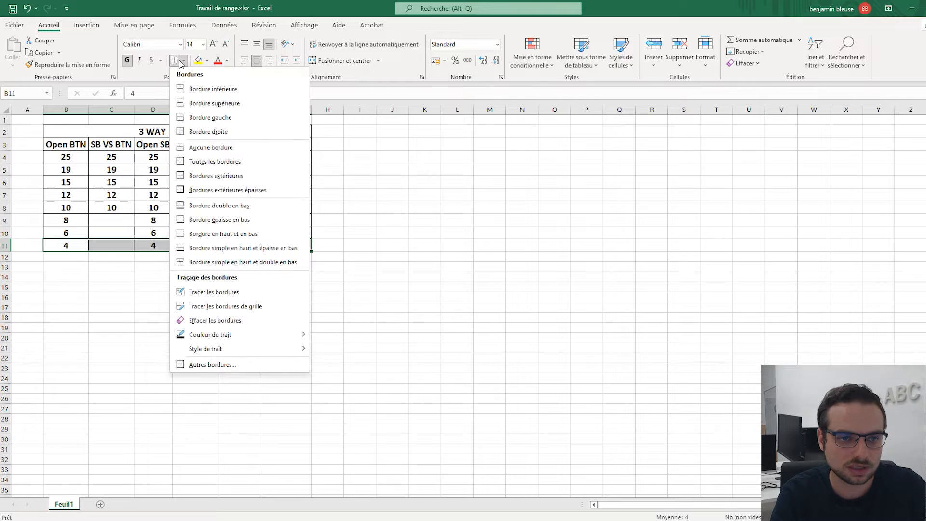
pyautogui.click(214, 162)
pyautogui.click(392, 377)
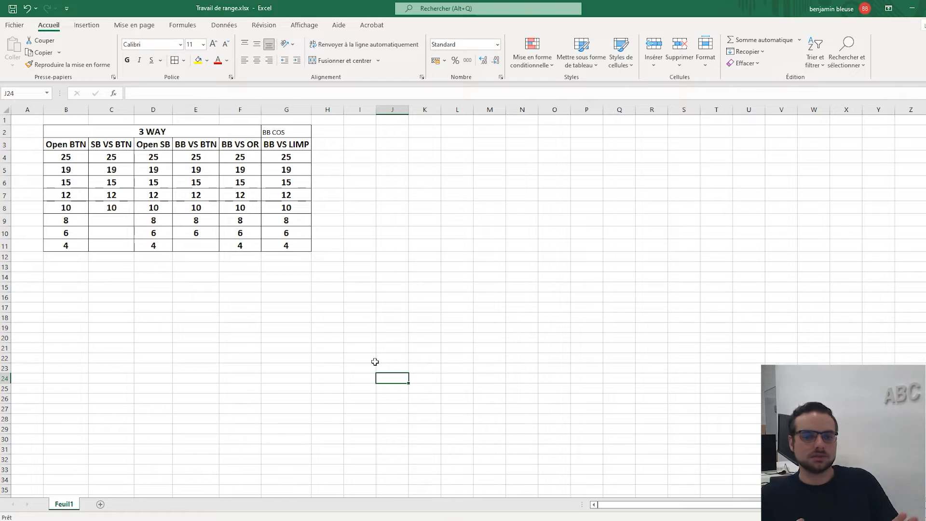
# Rename the sheet Feuil1 as "Table des matiére".
pyautogui.rightClick(66, 505)
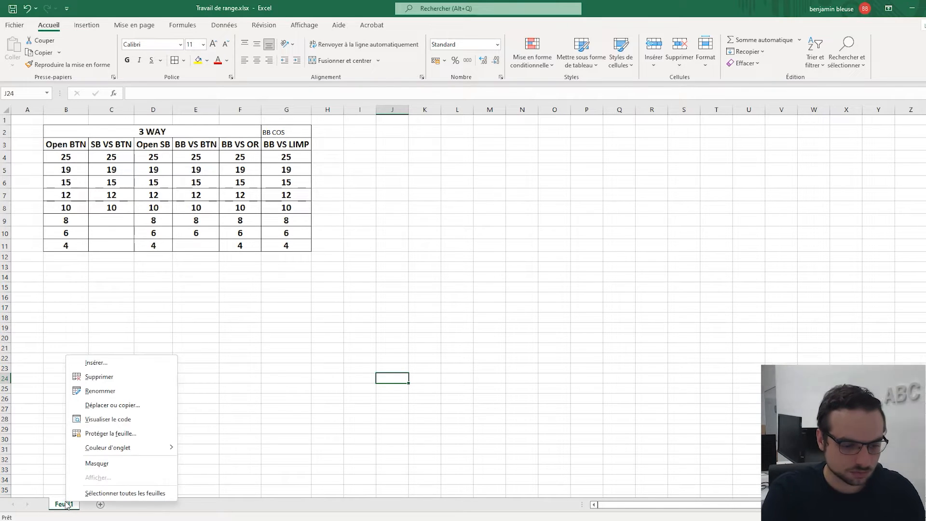
pyautogui.click(144, 393)
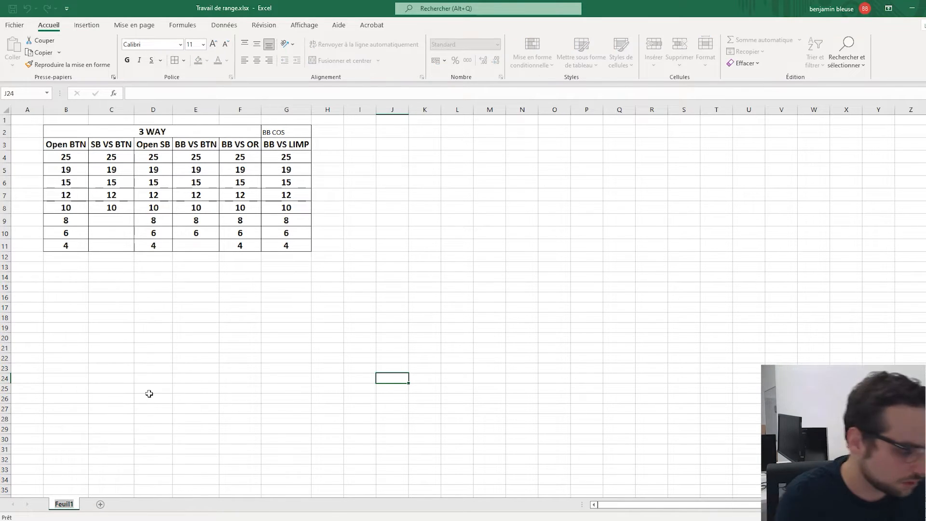
pyautogui.write('Table de')
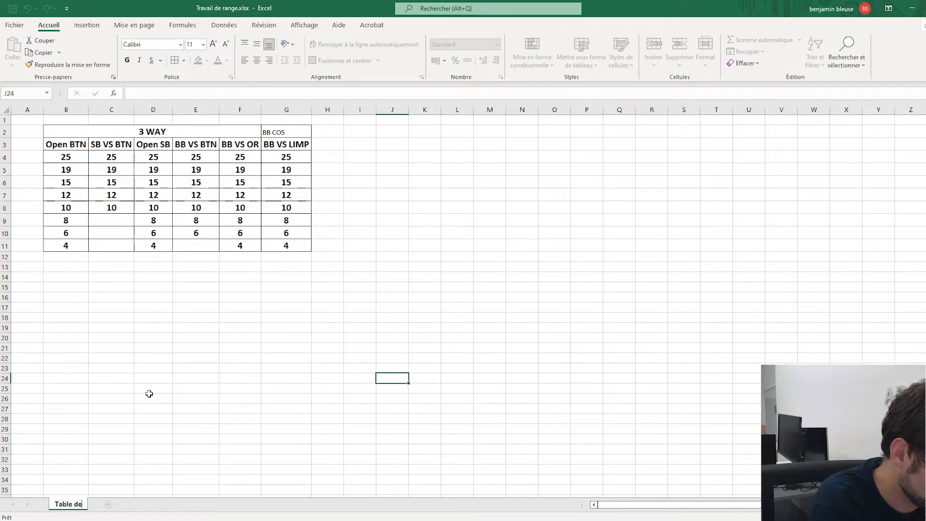
pyautogui.write('s matié')
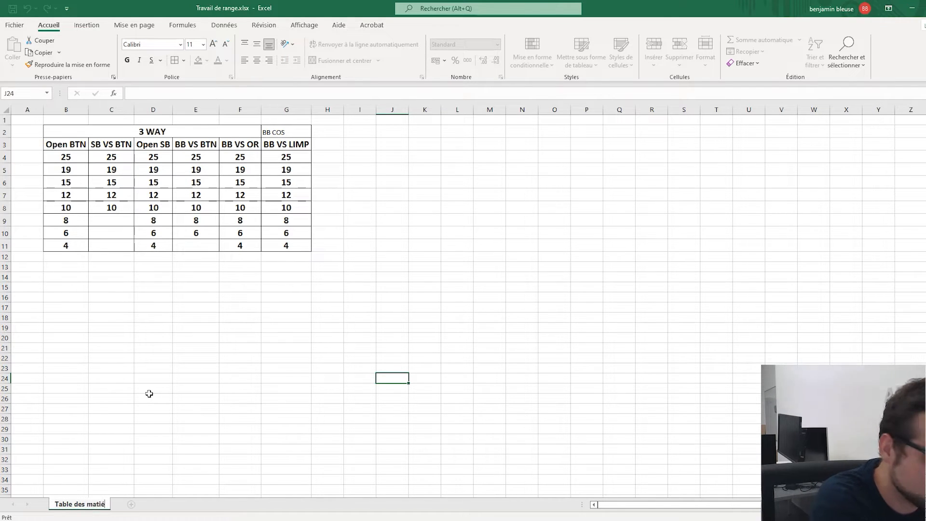
pyautogui.write('e')
pyautogui.press('BackSpace')
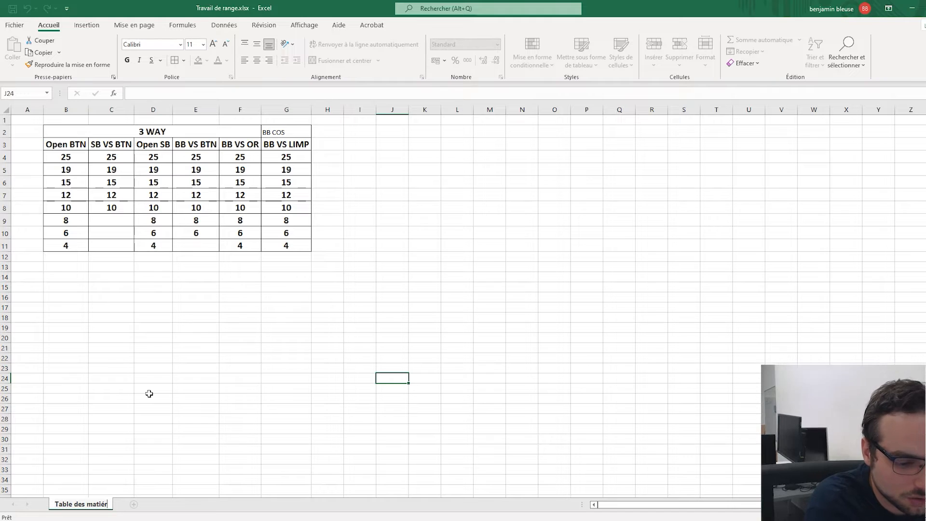
pyautogui.click(312, 357)
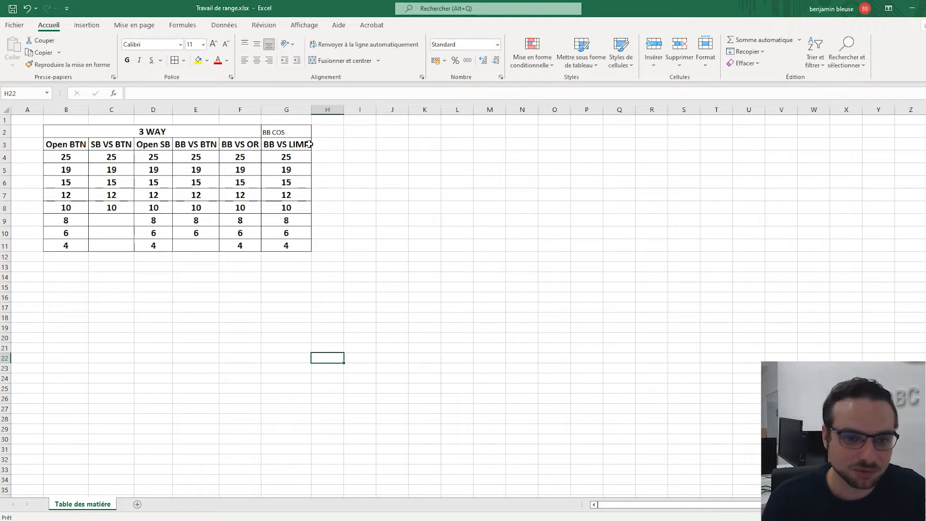
pyautogui.moveTo(320, 129); pyautogui.dragTo(348, 249)
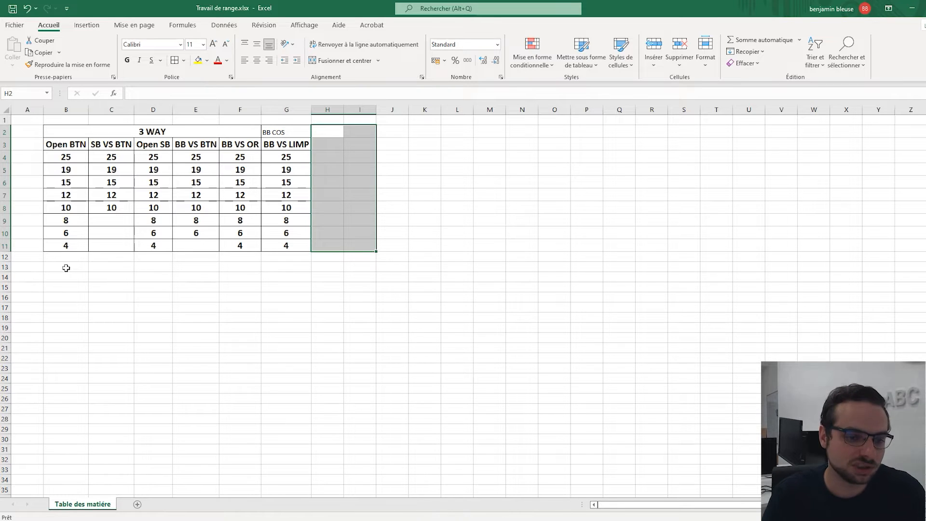
pyautogui.moveTo(66, 268); pyautogui.dragTo(287, 386)
pyautogui.click(361, 379)
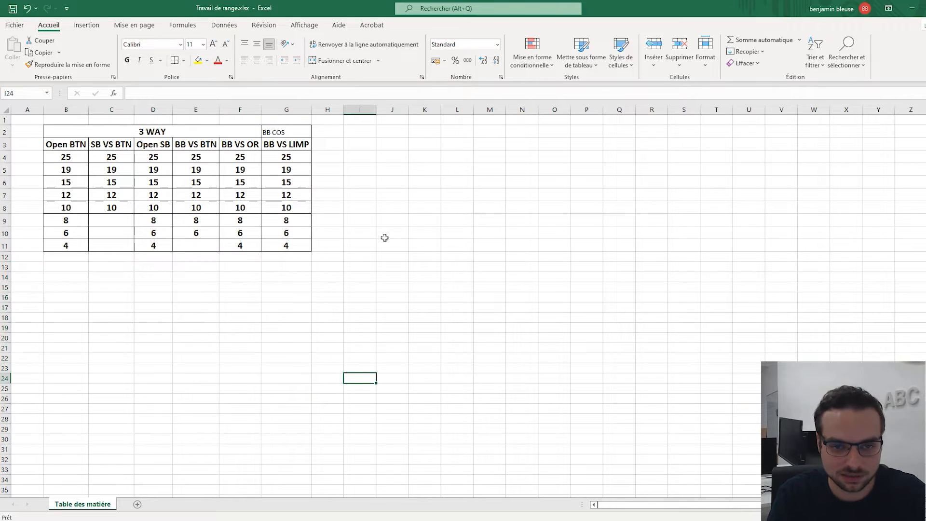
pyautogui.moveTo(357, 132)
pyautogui.mouseDown()
pyautogui.moveTo(543, 285)
pyautogui.moveTo(686, 252)
pyautogui.moveTo(614, 247)
pyautogui.mouseUp()
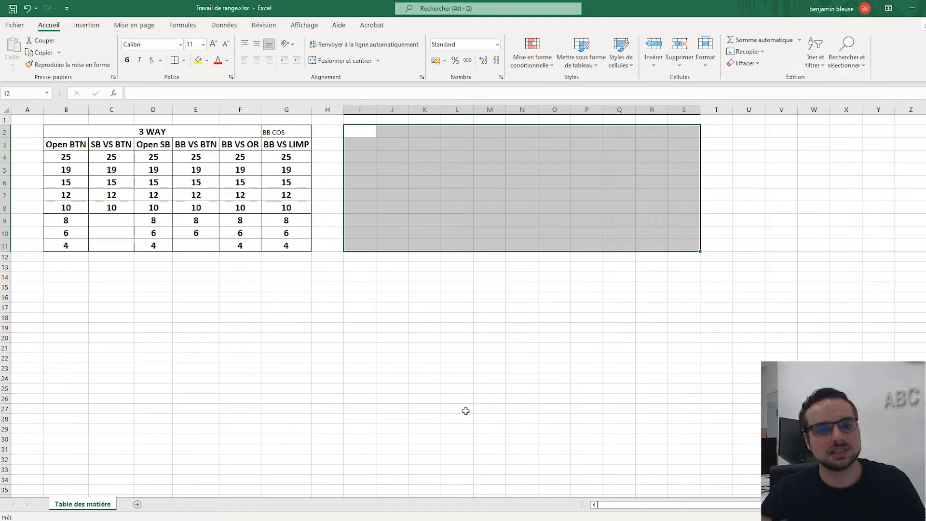
pyautogui.click(392, 268)
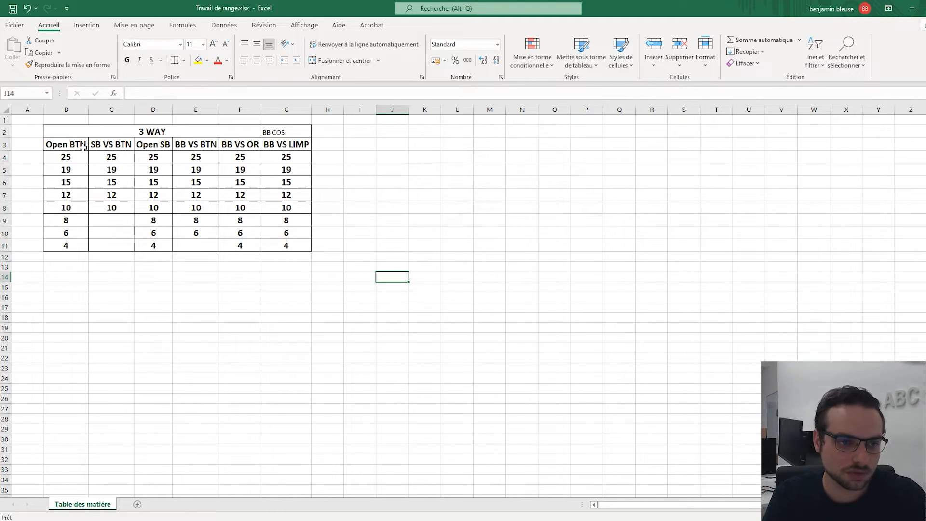
pyautogui.click(76, 146)
pyautogui.click(78, 160)
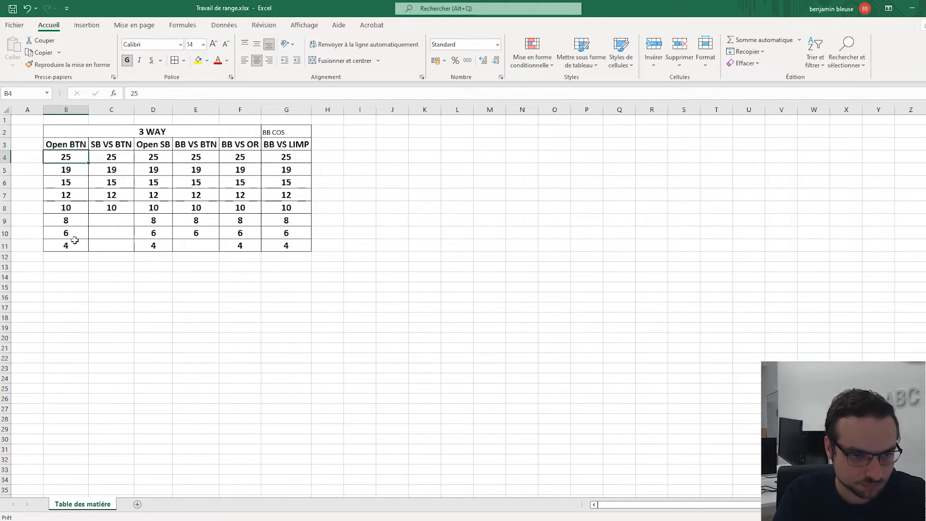
# Create a copy of the sheet "Table des matiére" in the same workbook, placed after the existing sheet.
pyautogui.rightClick(82, 507)
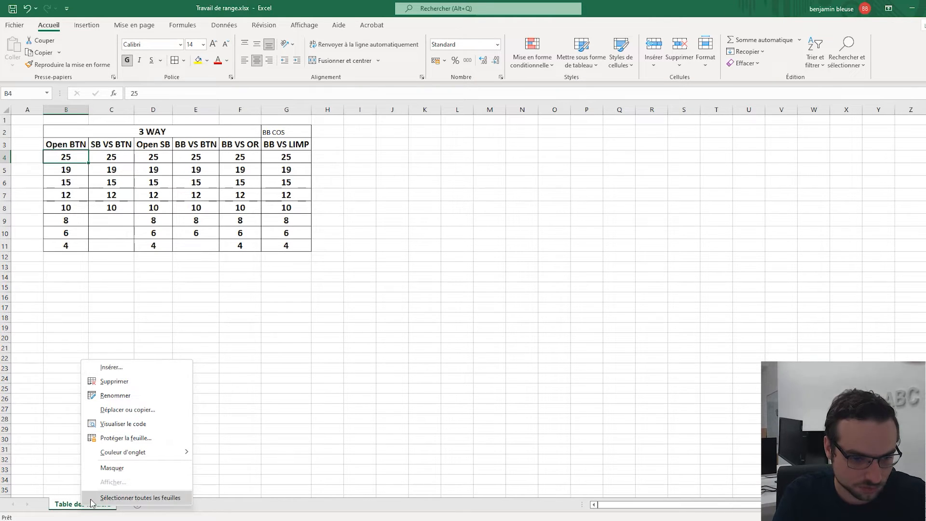
pyautogui.click(132, 410)
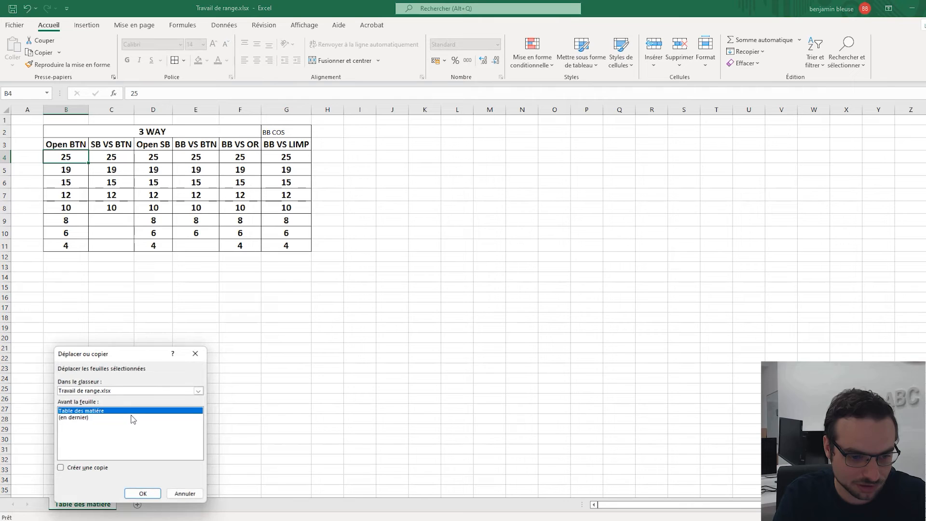
pyautogui.click(62, 470)
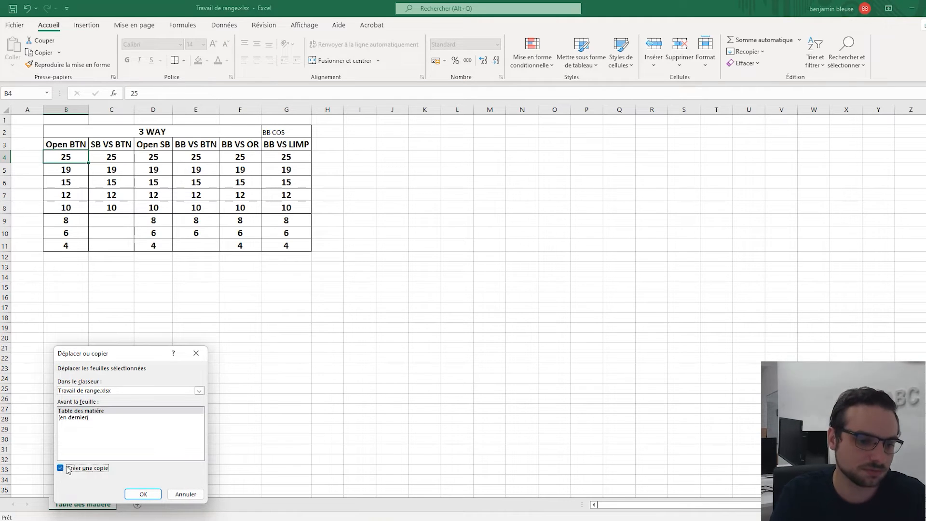
pyautogui.click(75, 418)
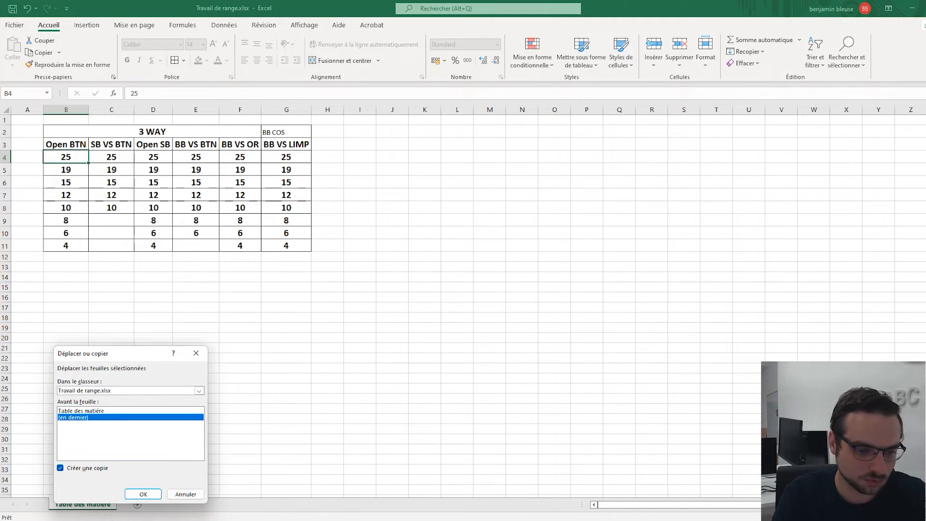
pyautogui.click(143, 494)
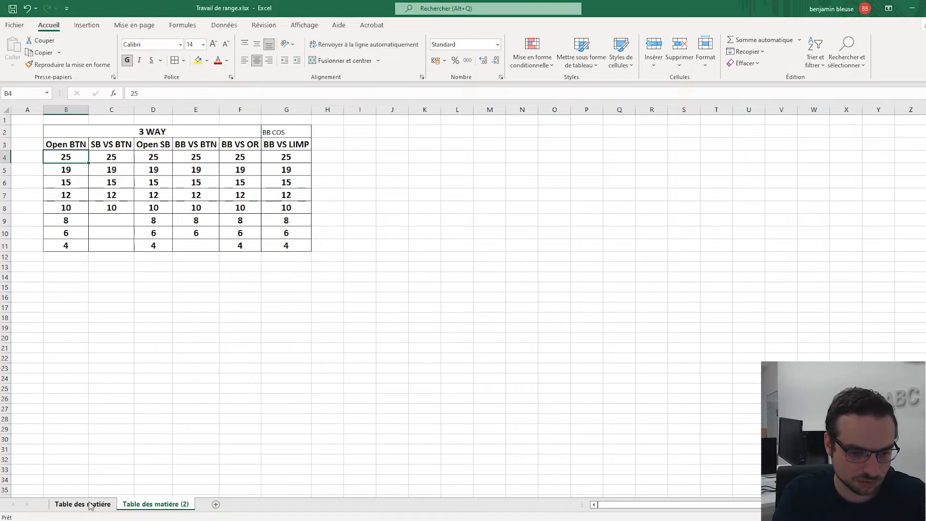
# Rename the copied sheet as "Open au bouton 25bb".
pyautogui.rightClick(162, 509)
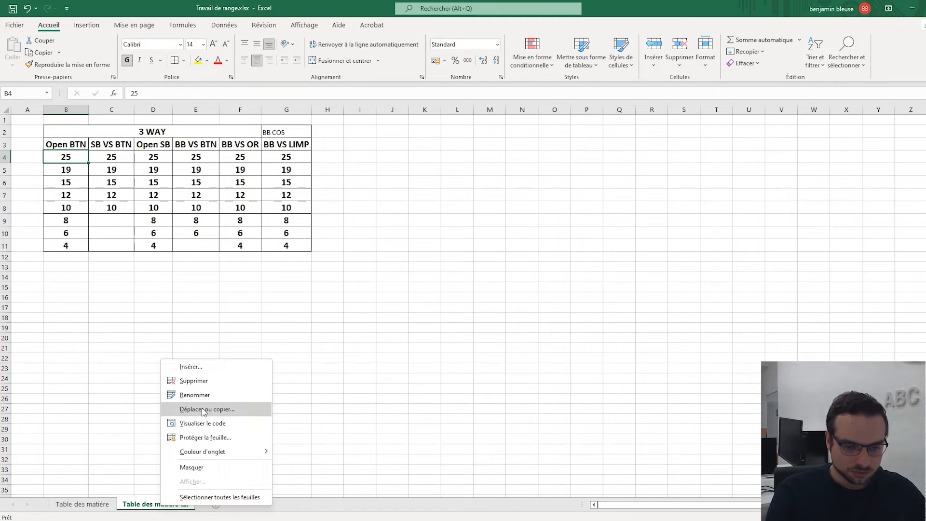
pyautogui.click(195, 395)
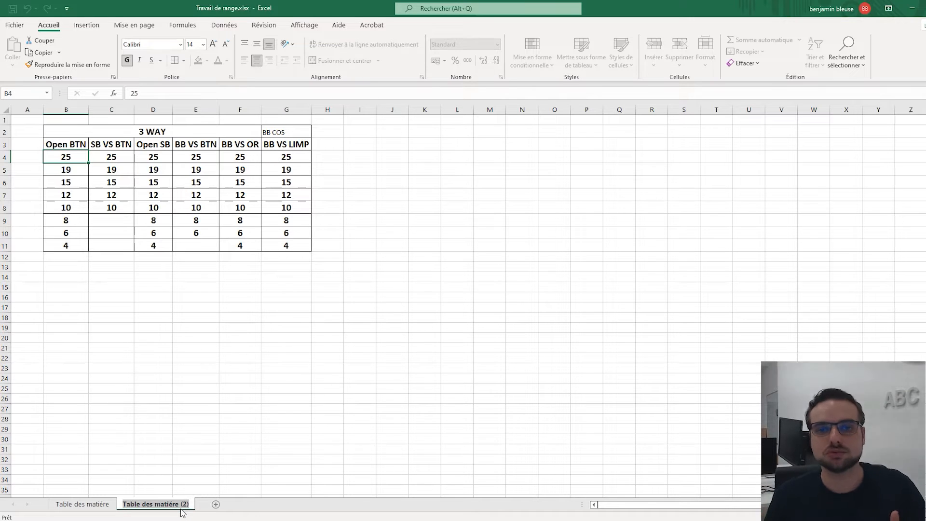
pyautogui.write('O')
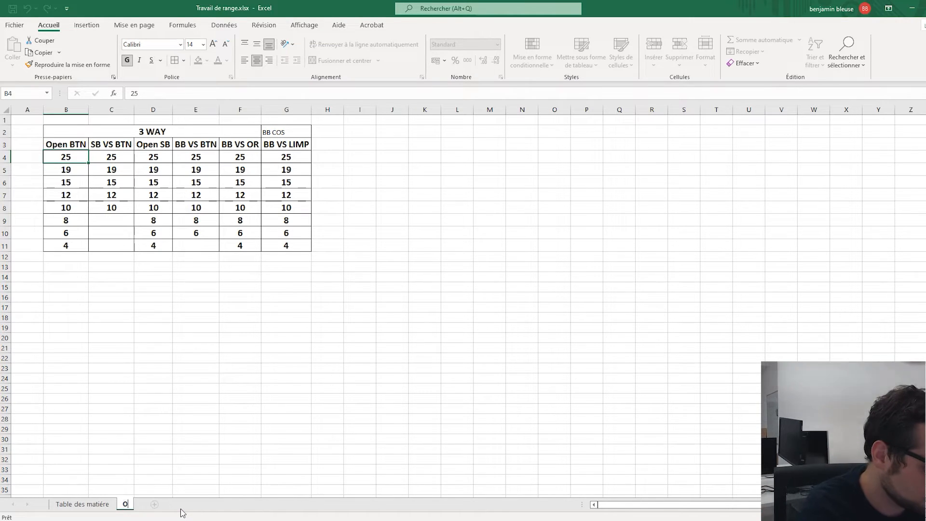
pyautogui.write('pen au ')
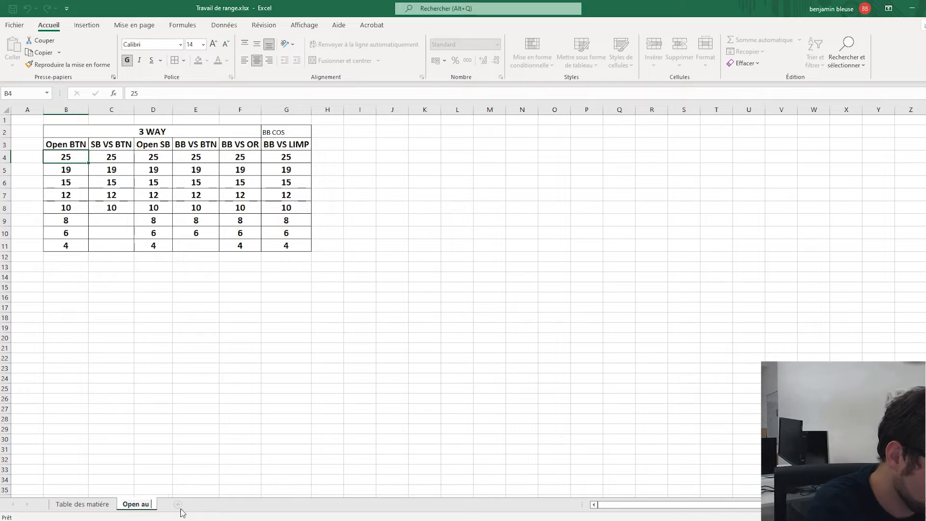
pyautogui.write('bouton')
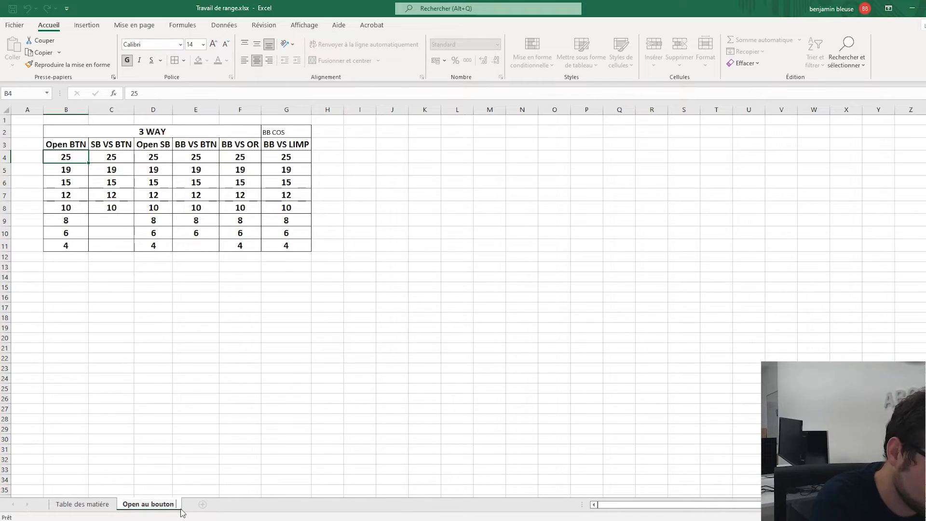
pyautogui.write(' 25bb')
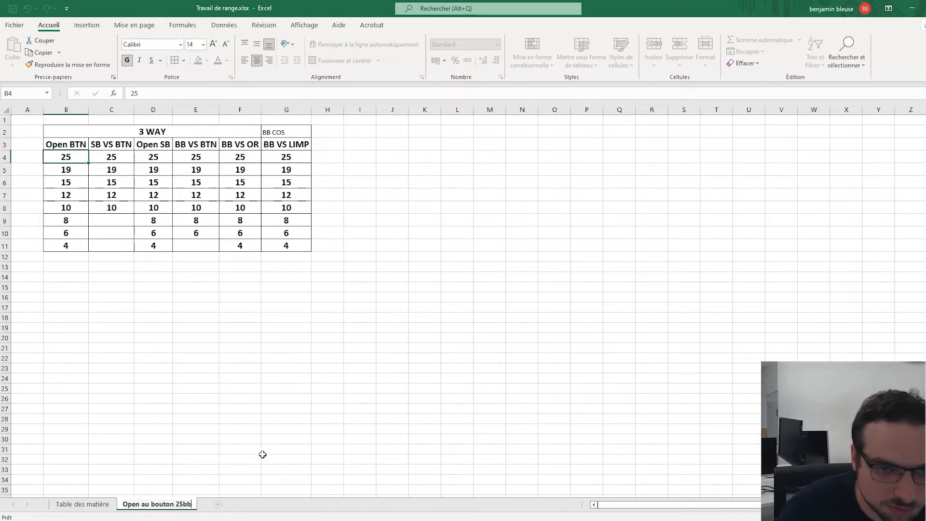
pyautogui.click(274, 417)
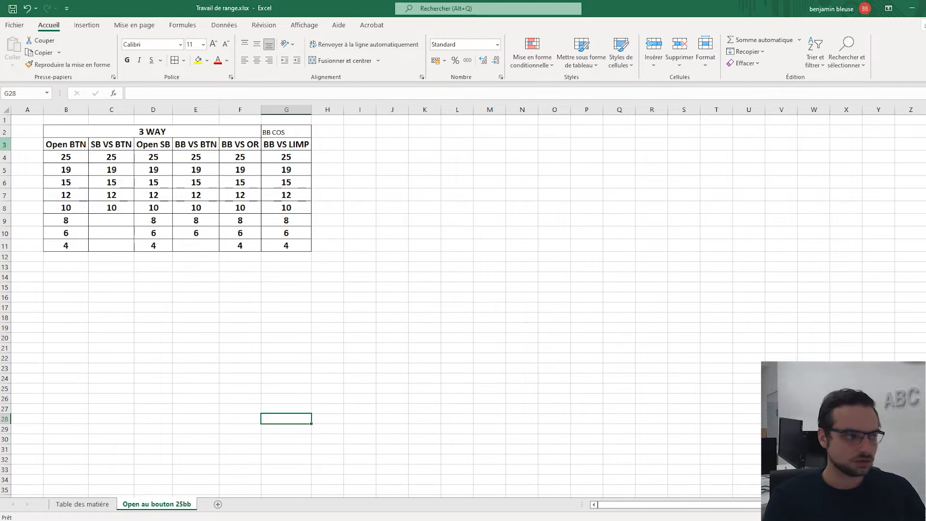
# Switch to GTO Wizard's BTN 25-25-25 solution, maximize its window, and launch Outil Capture d'écran.
pyautogui.moveTo(925, 164); pyautogui.dragTo(601, 28)
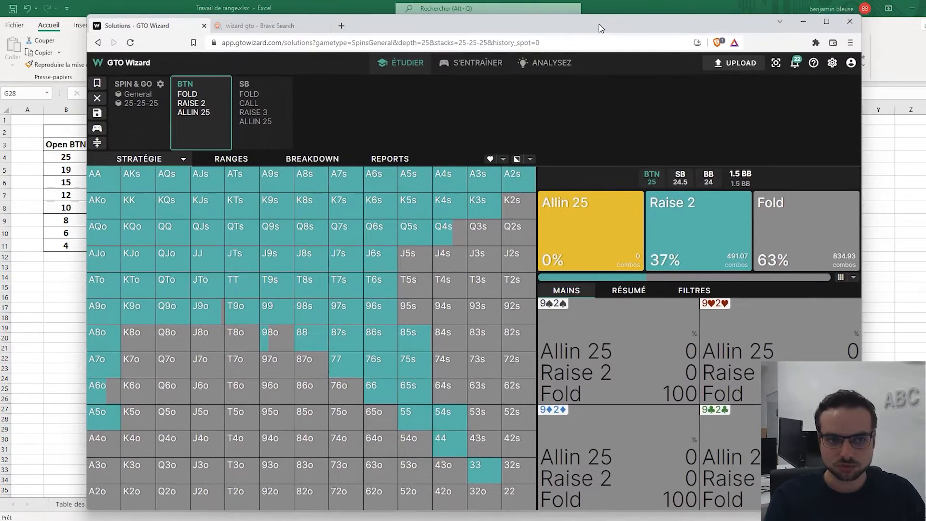
pyautogui.click(826, 21)
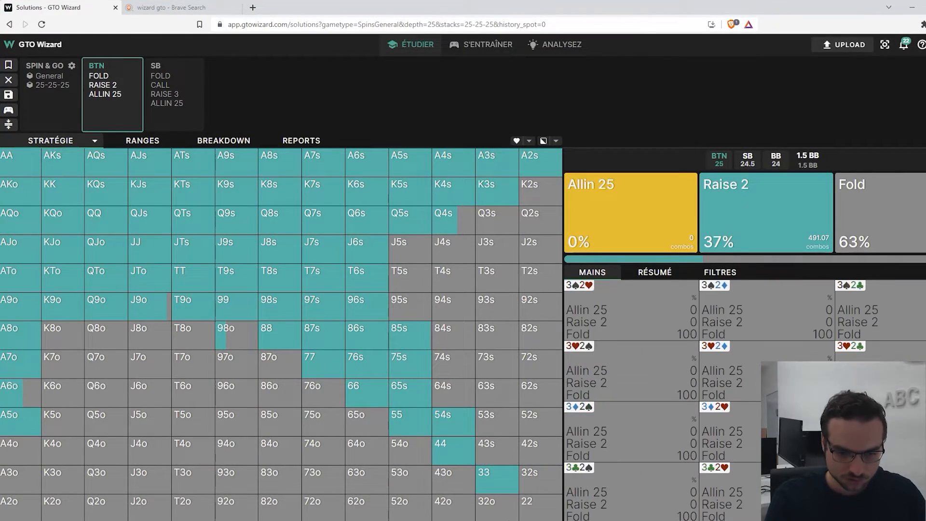
pyautogui.click(472, 520)
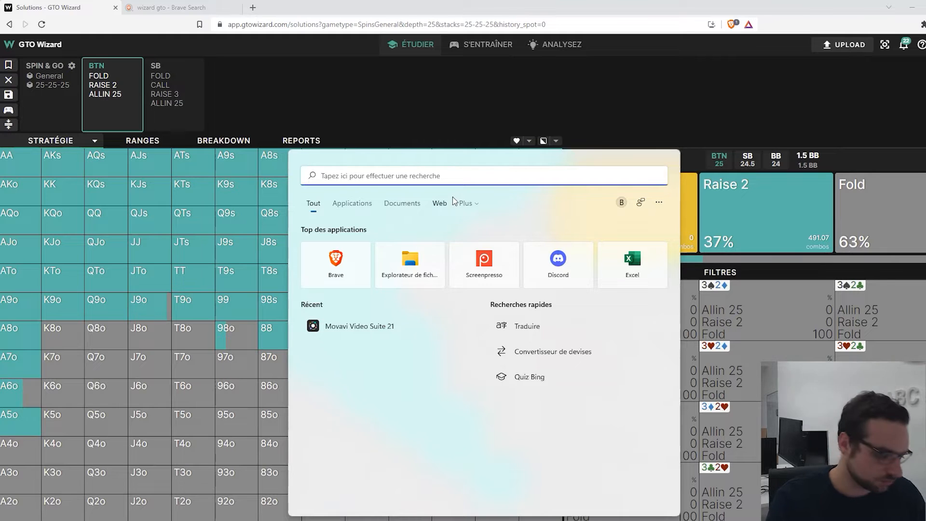
pyautogui.write('captu')
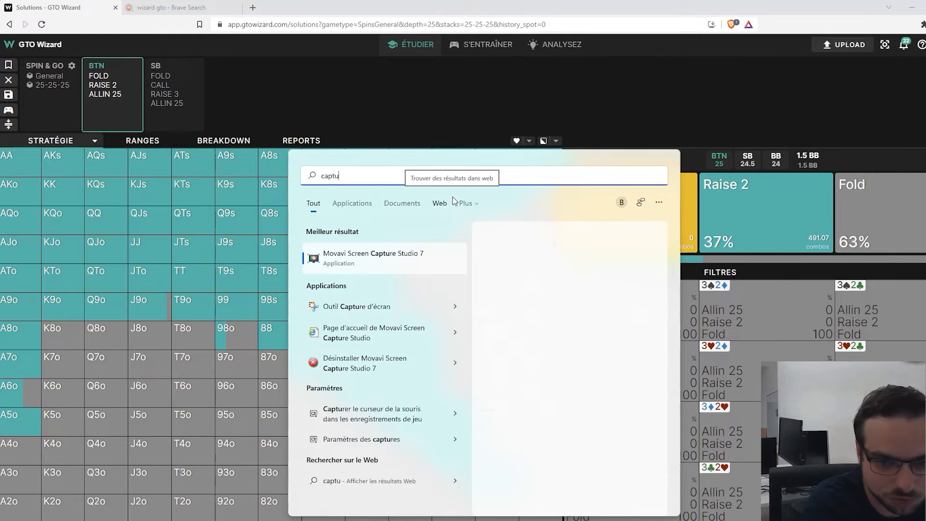
pyautogui.press('Escape')
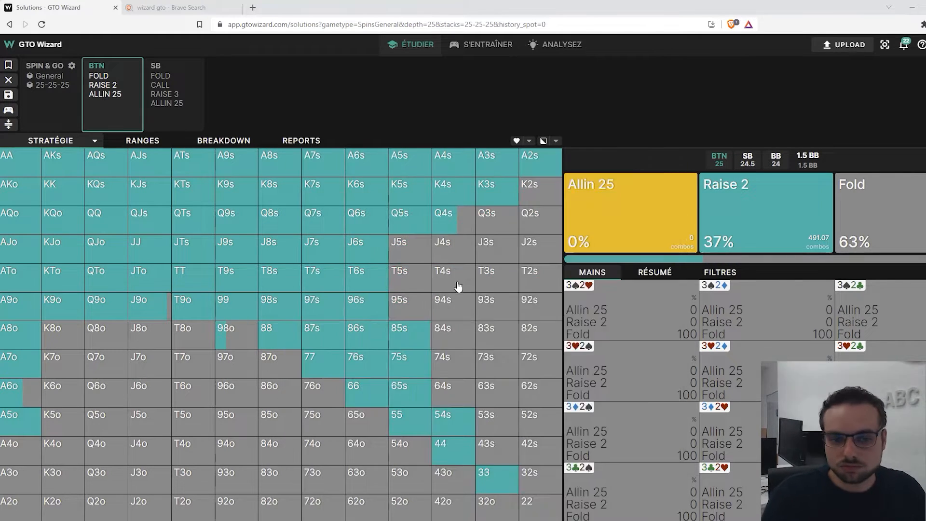
pyautogui.moveTo(247, 119); pyautogui.dragTo(466, 51)
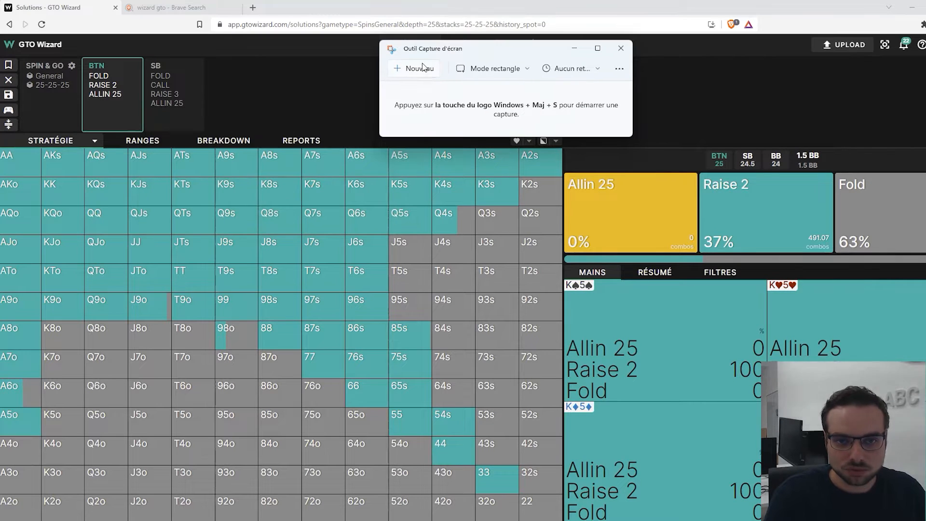
# Capture the entire BTN starting-hand grid as a rectangle and copy the capture.
pyautogui.click(418, 68)
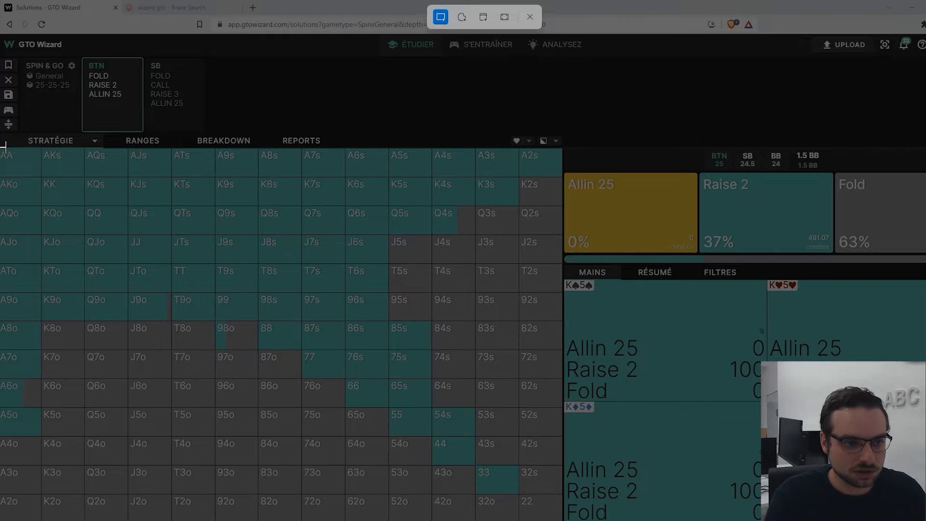
pyautogui.moveTo(3, 145); pyautogui.dragTo(563, 520)
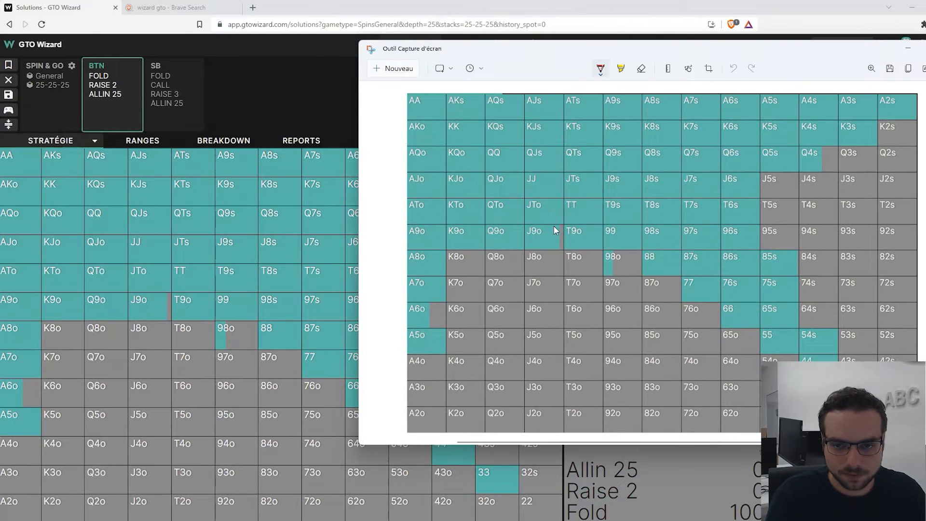
pyautogui.rightClick(554, 226)
pyautogui.click(582, 251)
# Return to the Excel workbook and paste the captured hand grid at cell K2 of "Open au bouton 25bb".
pyautogui.moveTo(522, 55); pyautogui.dragTo(0, 149)
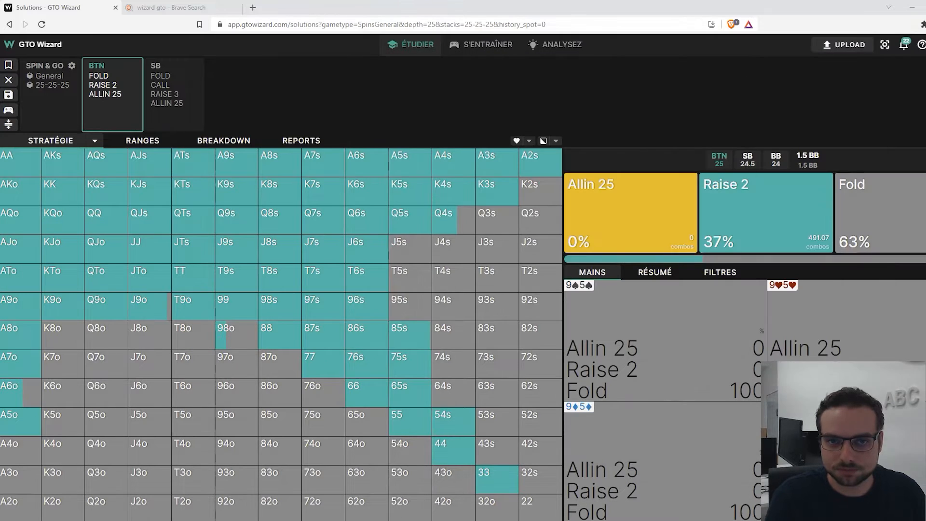
pyautogui.moveTo(403, 9); pyautogui.dragTo(0, 106)
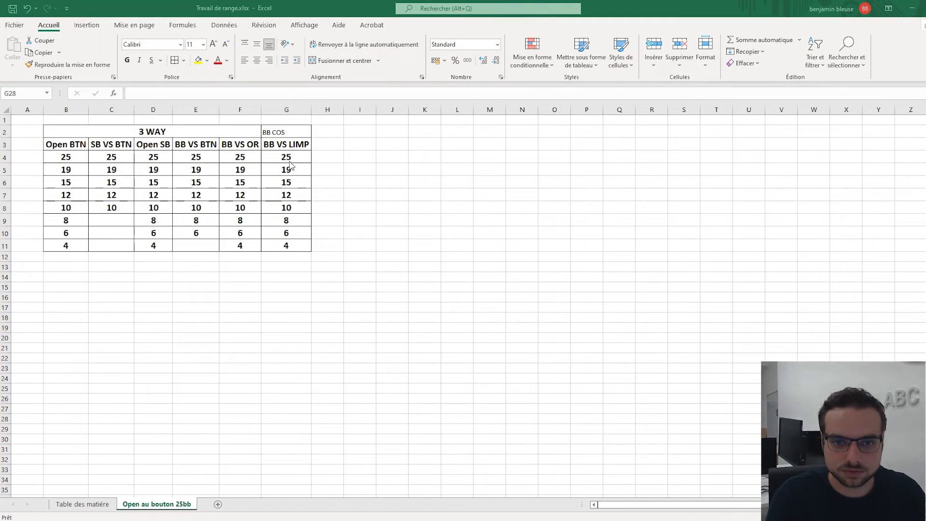
pyautogui.rightClick(422, 133)
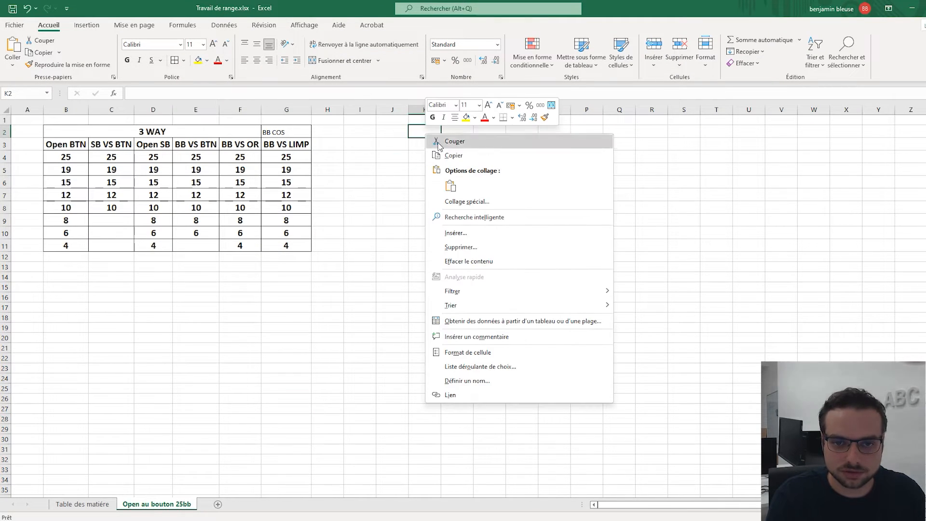
pyautogui.click(449, 185)
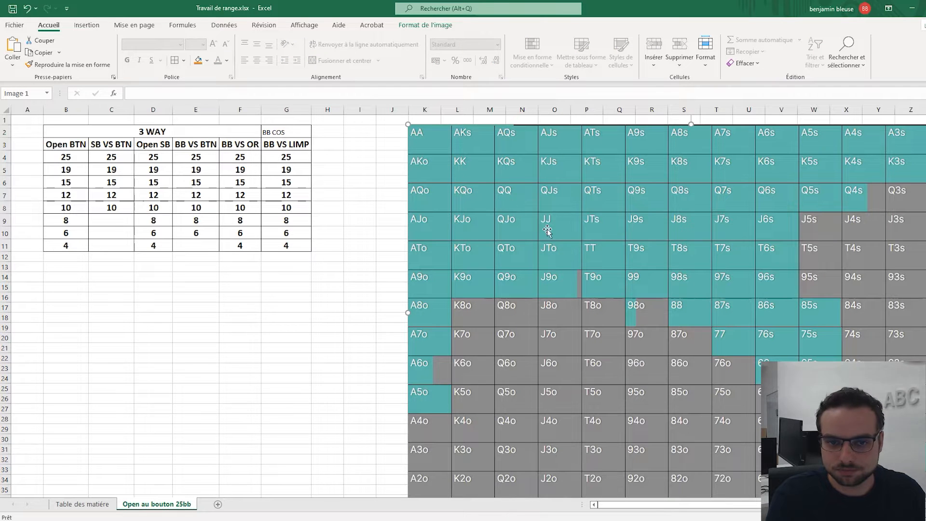
# Reduce the pasted hand grid image and fit it beside the table, spanning columns J to U and rows 2 to 24.
pyautogui.moveTo(408, 124); pyautogui.dragTo(670, 281)
pyautogui.moveTo(680, 360); pyautogui.dragTo(522, 252)
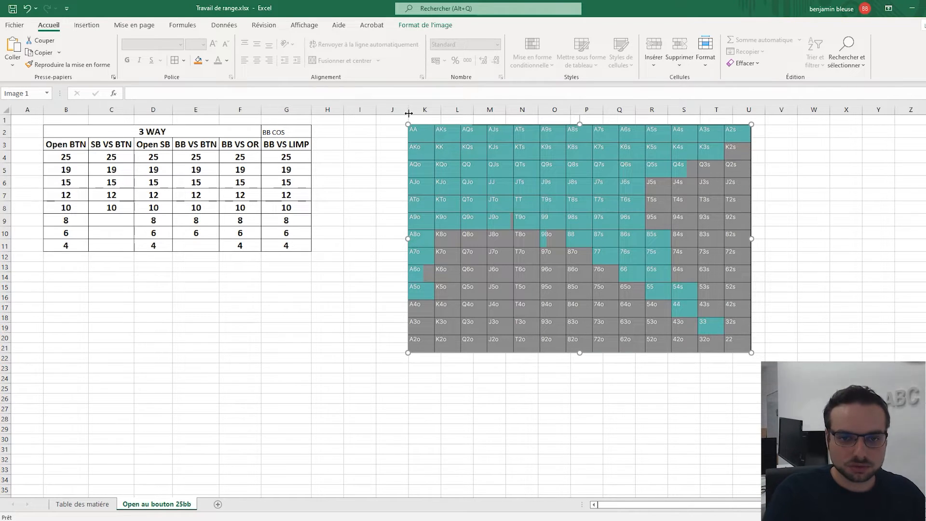
pyautogui.moveTo(450, 169); pyautogui.dragTo(418, 169)
pyautogui.moveTo(719, 353); pyautogui.dragTo(764, 383)
pyautogui.click(844, 328)
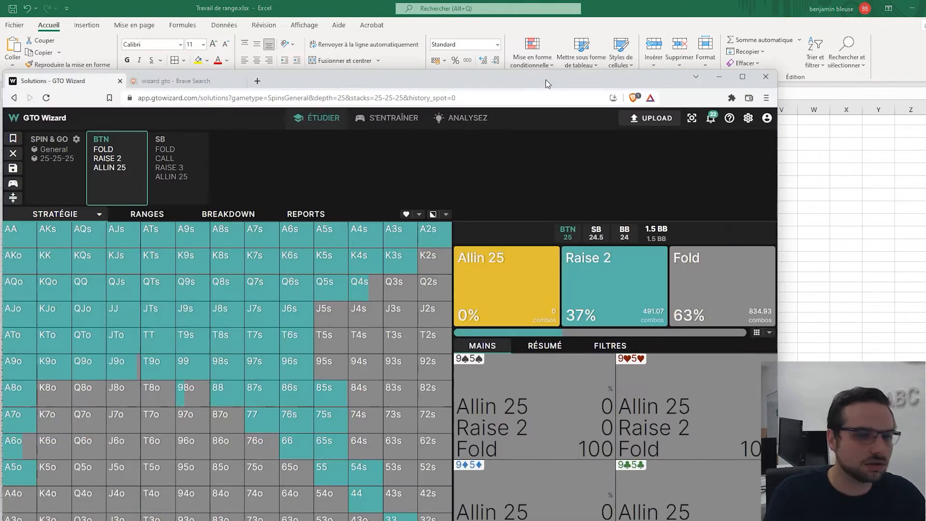
# Add a capture of GTO Wizard's Allin 25, Raise 2 and Fold boxes, reduced and placed directly below the hand grid from column P.
pyautogui.moveTo(545, 80); pyautogui.dragTo(645, 21)
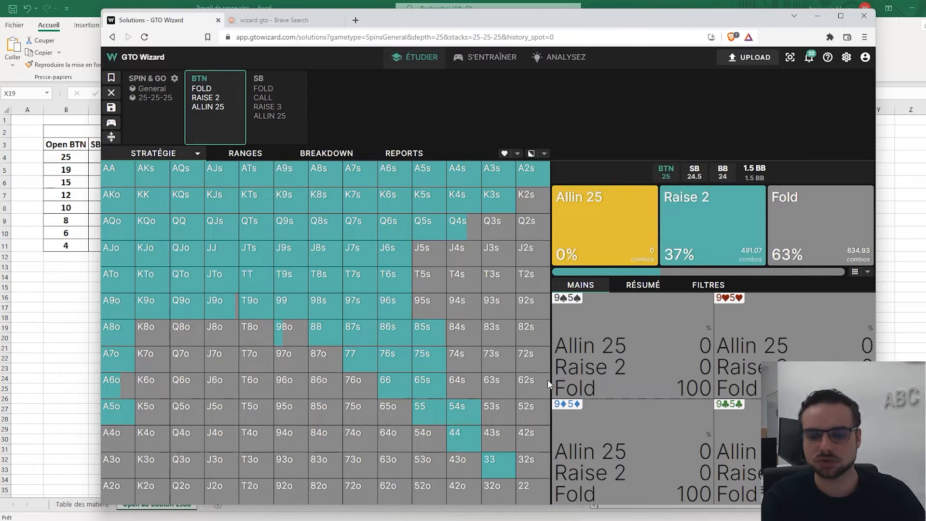
pyautogui.click(372, 520)
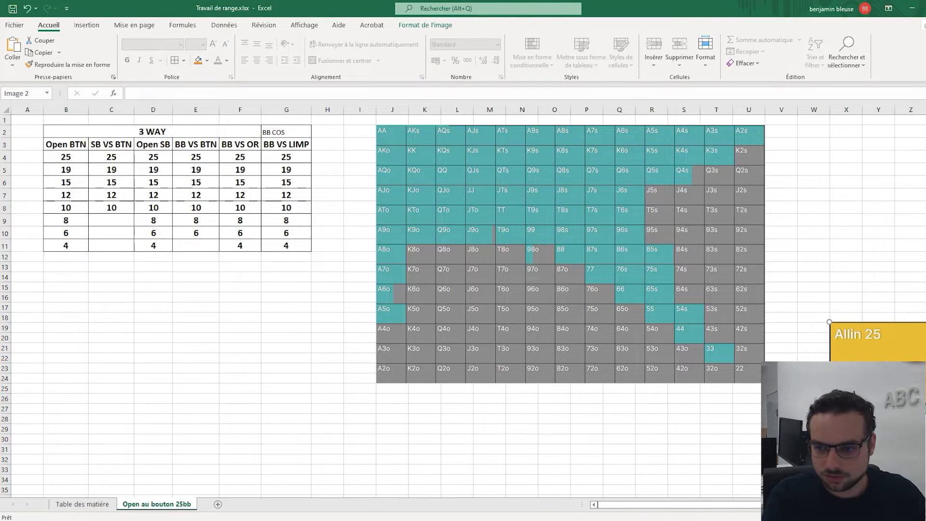
pyautogui.moveTo(885, 353); pyautogui.dragTo(501, 425)
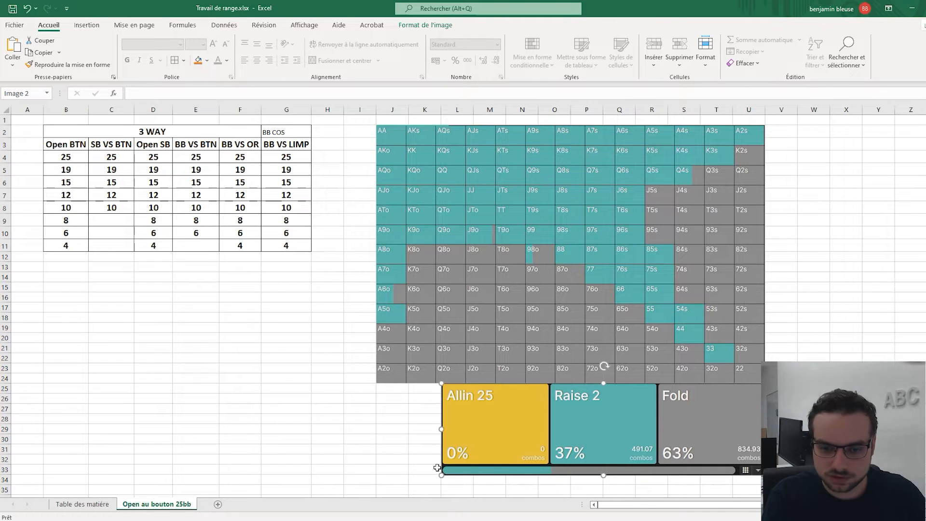
pyautogui.moveTo(441, 473); pyautogui.dragTo(571, 438)
pyautogui.click(521, 428)
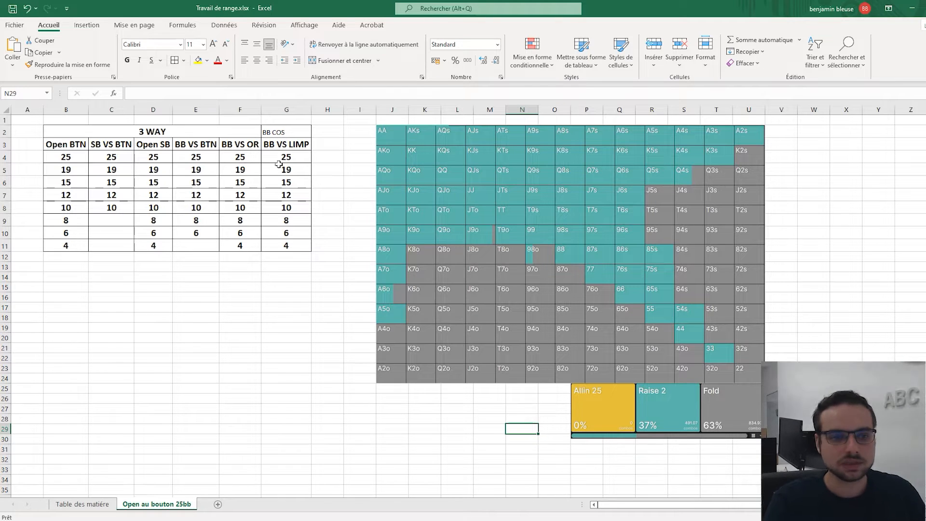
pyautogui.click(195, 297)
pyautogui.click(66, 155)
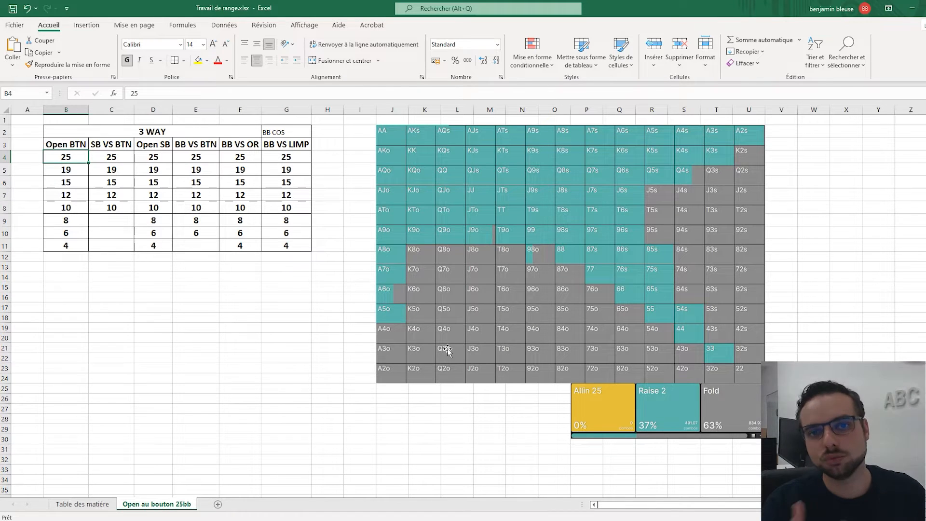
# On "Table des matiére", link the Open BTN 25 cell (B4) to cell A1 of the sheet "Open au bouton 25bb".
pyautogui.click(79, 504)
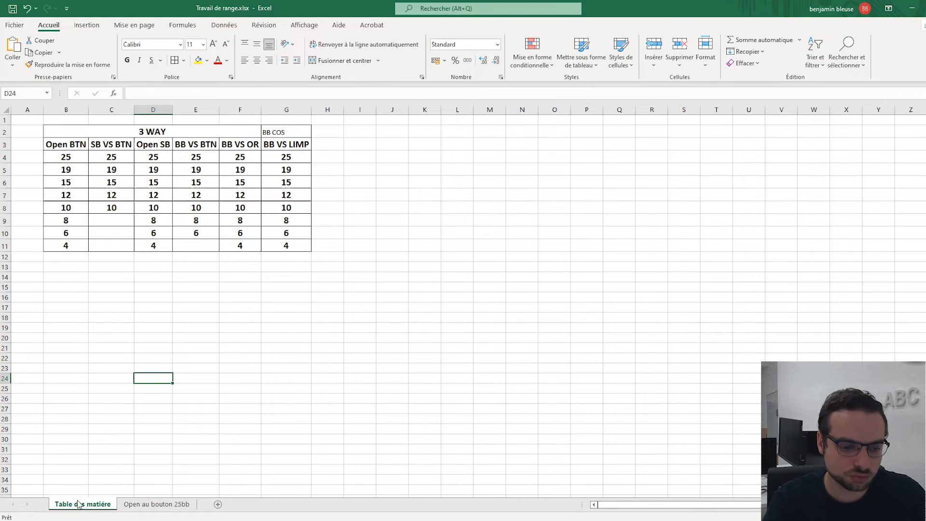
pyautogui.click(140, 504)
pyautogui.click(66, 504)
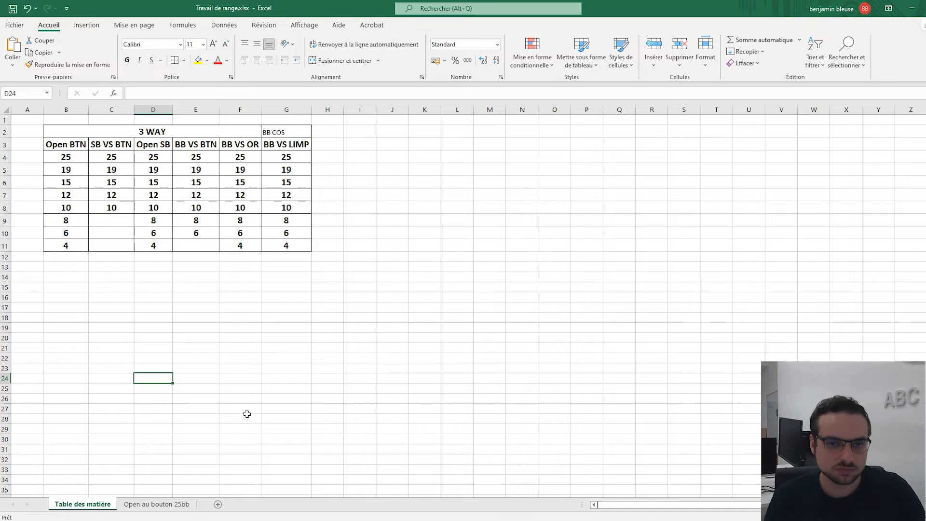
pyautogui.click(72, 156)
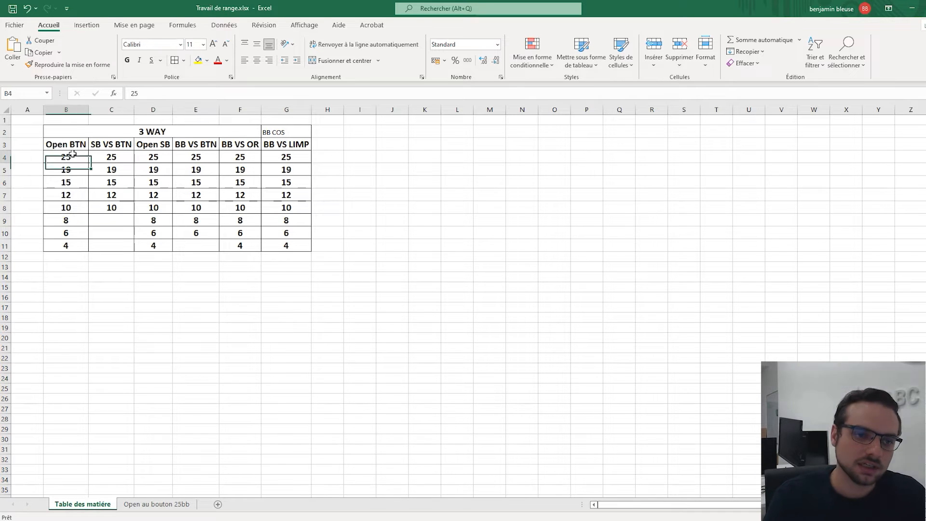
pyautogui.rightClick(73, 157)
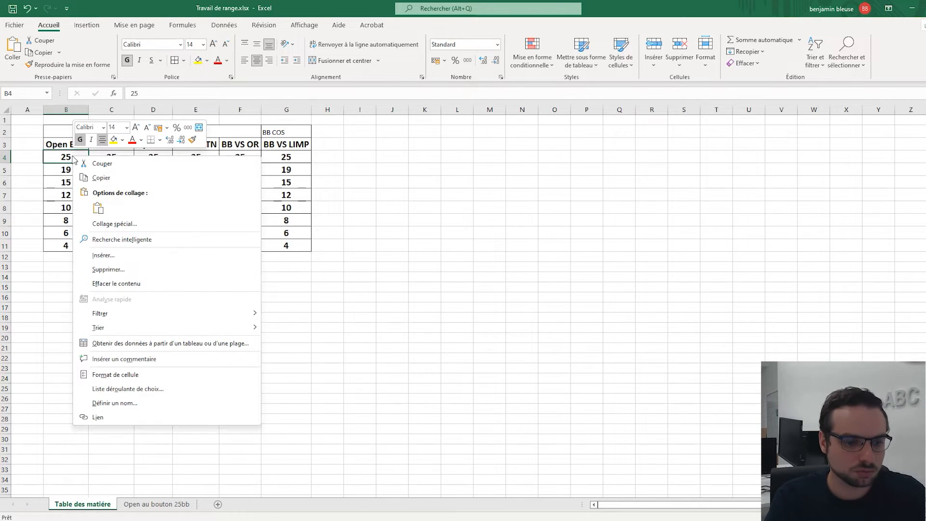
pyautogui.click(129, 416)
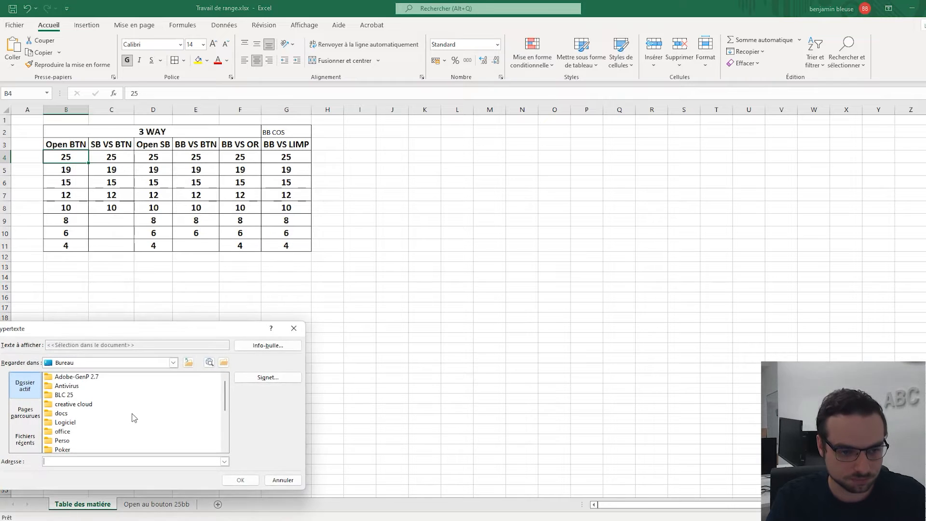
pyautogui.moveTo(268, 288); pyautogui.dragTo(544, 112)
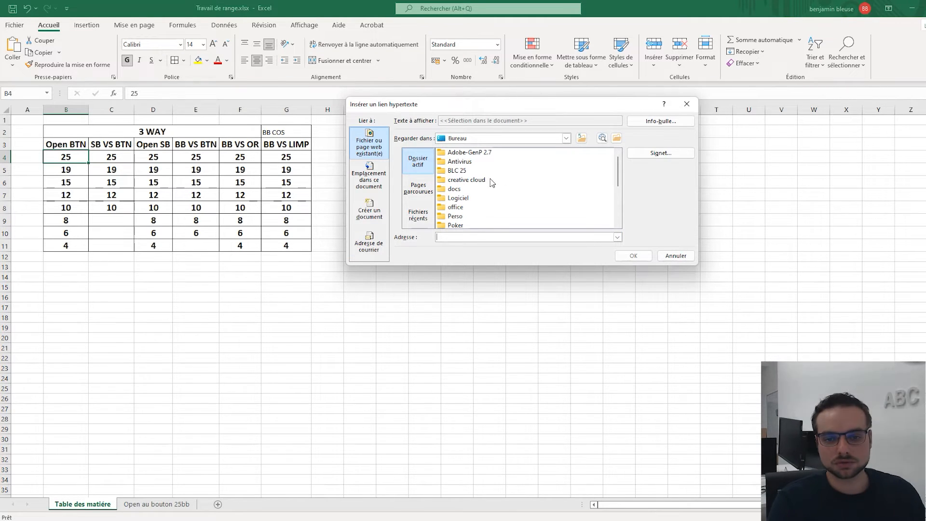
pyautogui.scroll(-5, 462, 172)
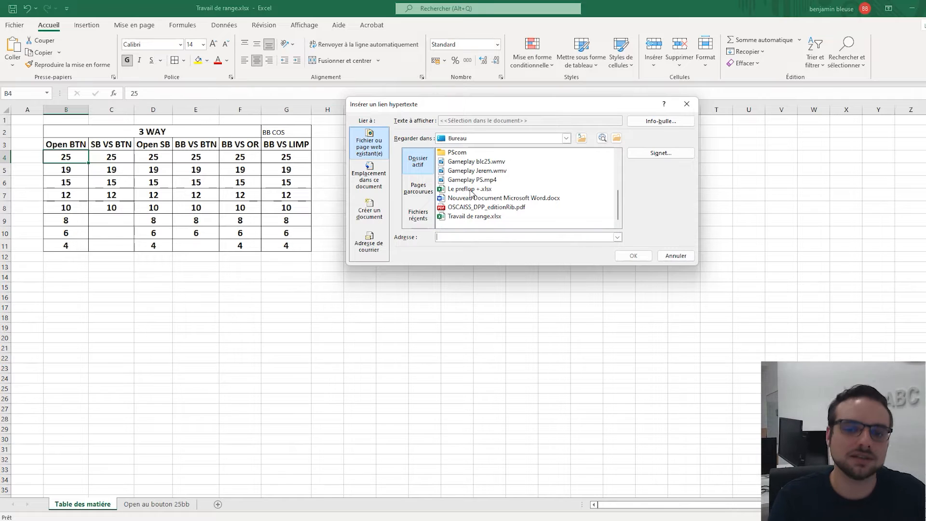
pyautogui.scroll(5, 487, 188)
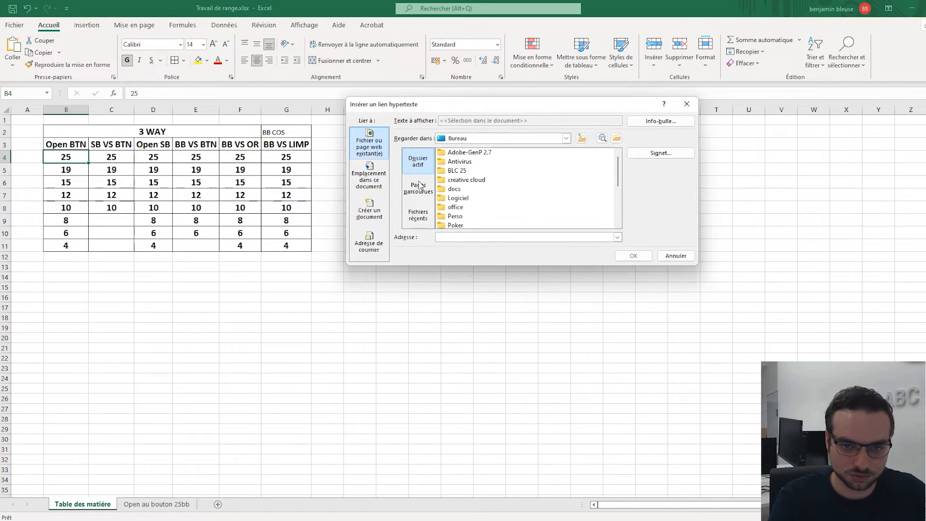
pyautogui.click(371, 188)
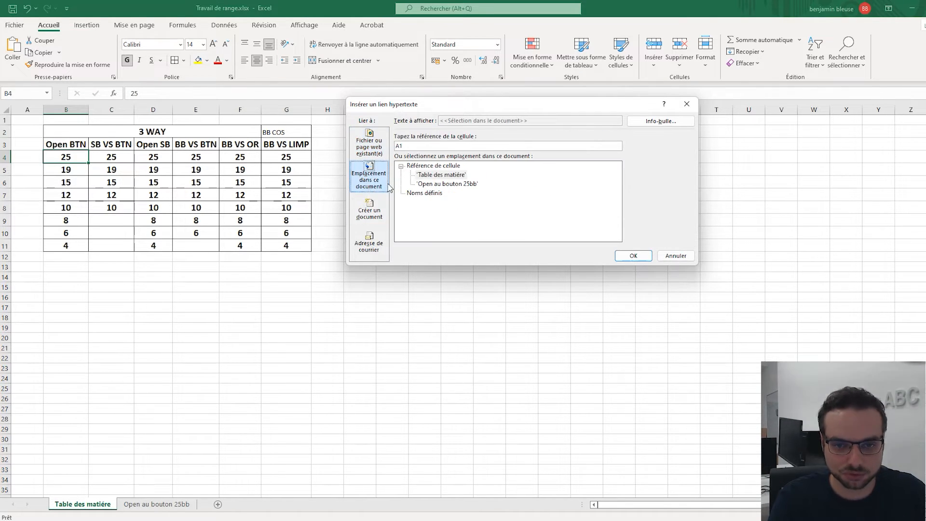
pyautogui.click(436, 184)
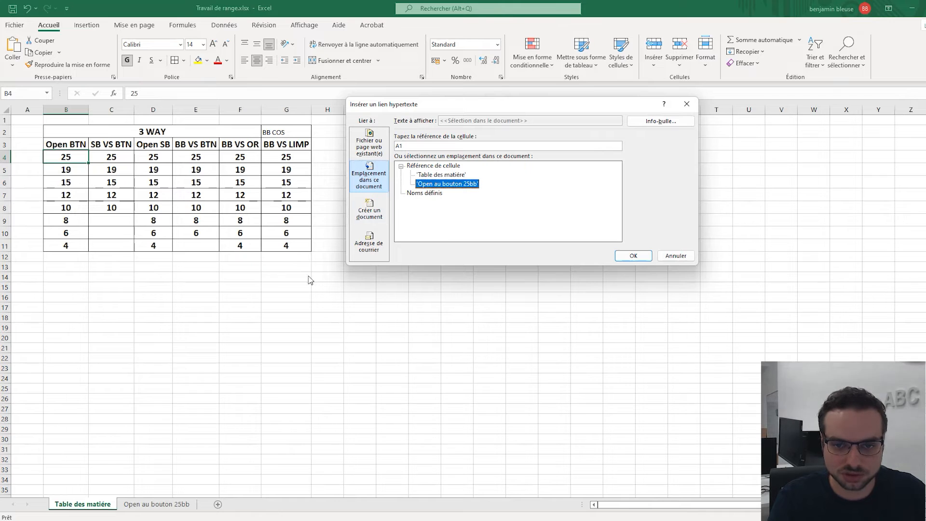
pyautogui.click(629, 258)
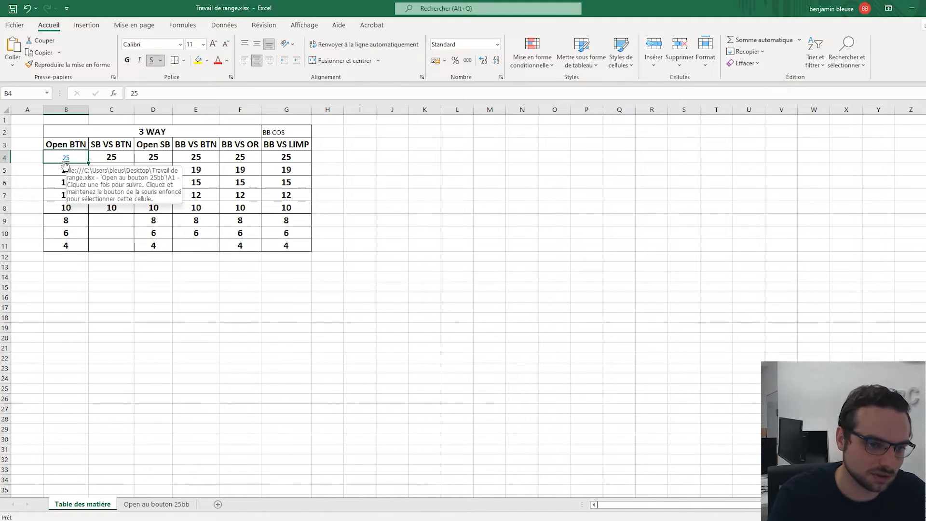
# Format the linked cell B4 without underline, in bold, with automatic black font color and size 14.
pyautogui.click(151, 60)
pyautogui.click(127, 60)
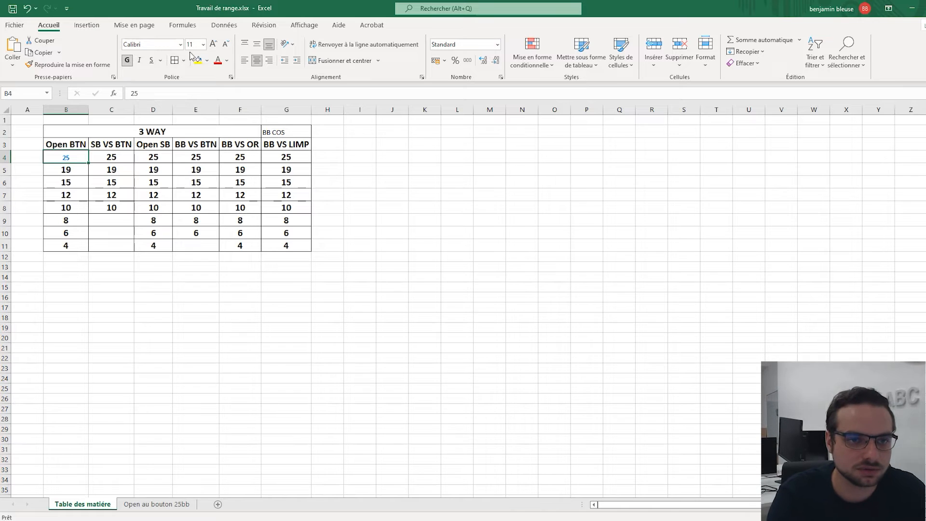
pyautogui.click(226, 60)
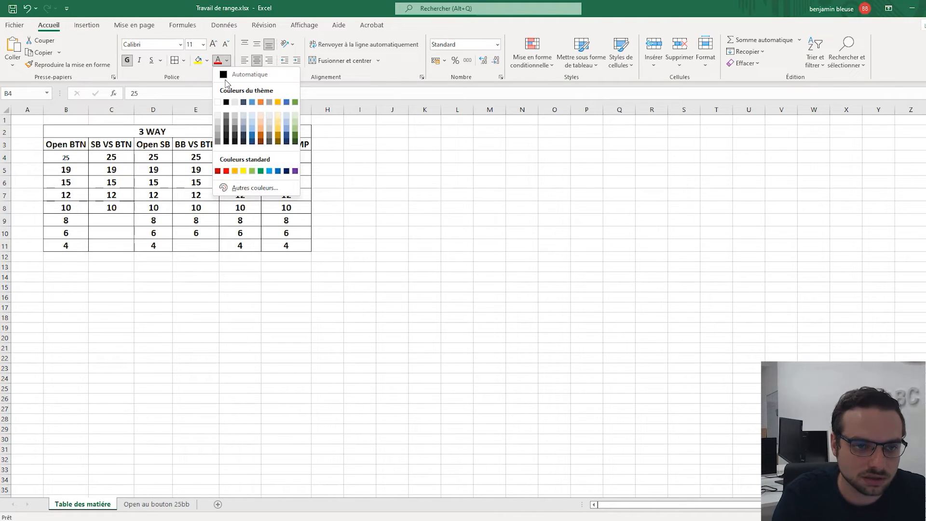
pyautogui.click(225, 78)
pyautogui.click(214, 44)
pyautogui.click(214, 45)
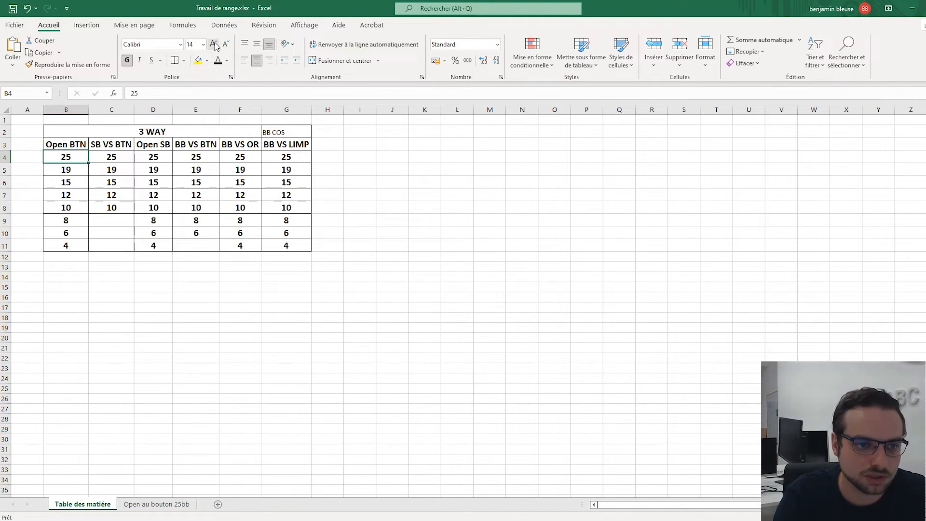
pyautogui.click(427, 318)
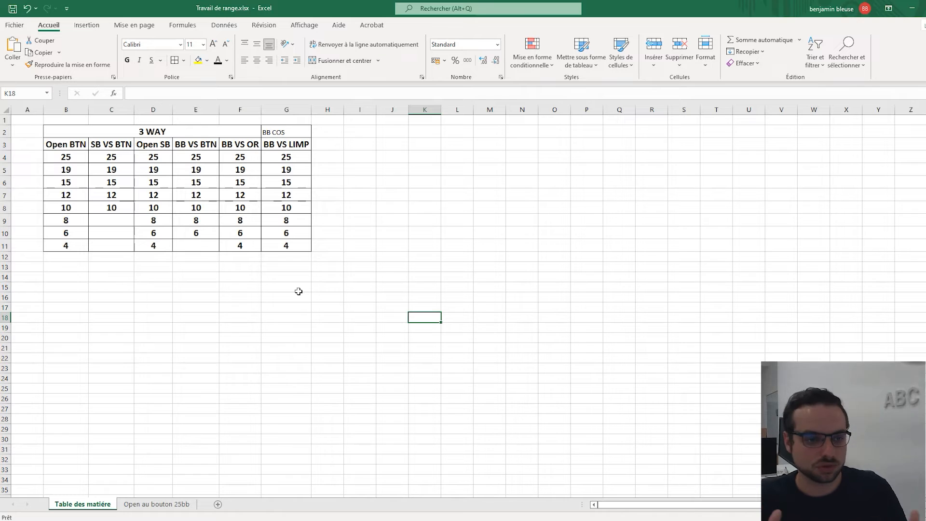
pyautogui.click(335, 307)
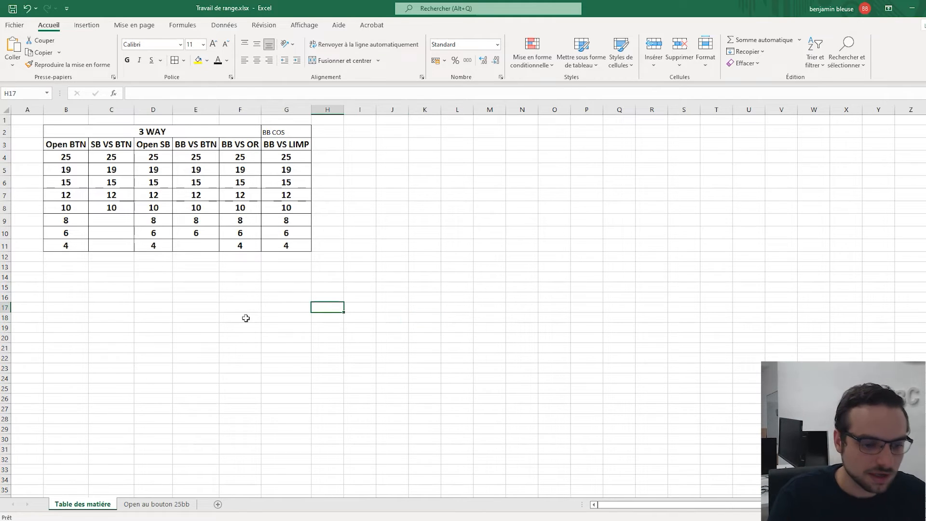
# Test the Open BTN 25 link in B4 of "Table des matiére" to check that it opens "Open au bouton 25bb".
pyautogui.click(66, 159)
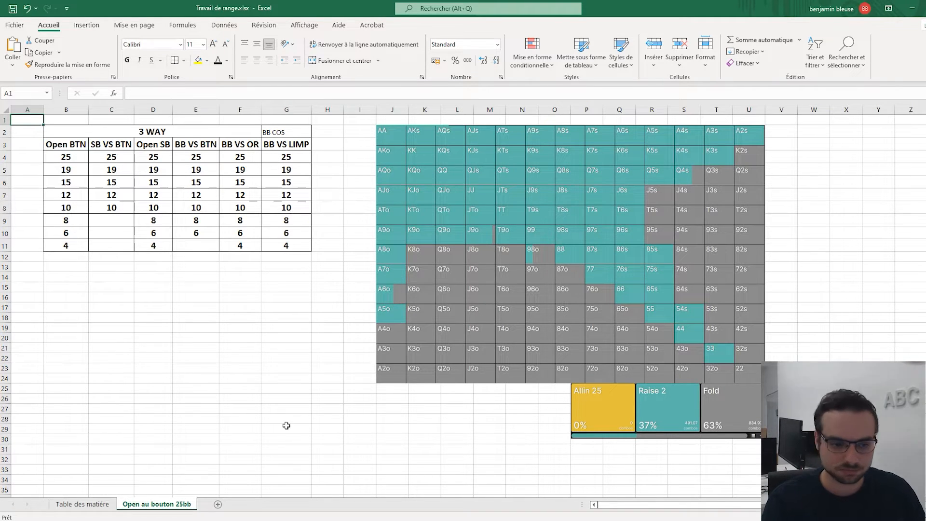
pyautogui.click(82, 504)
pyautogui.click(76, 158)
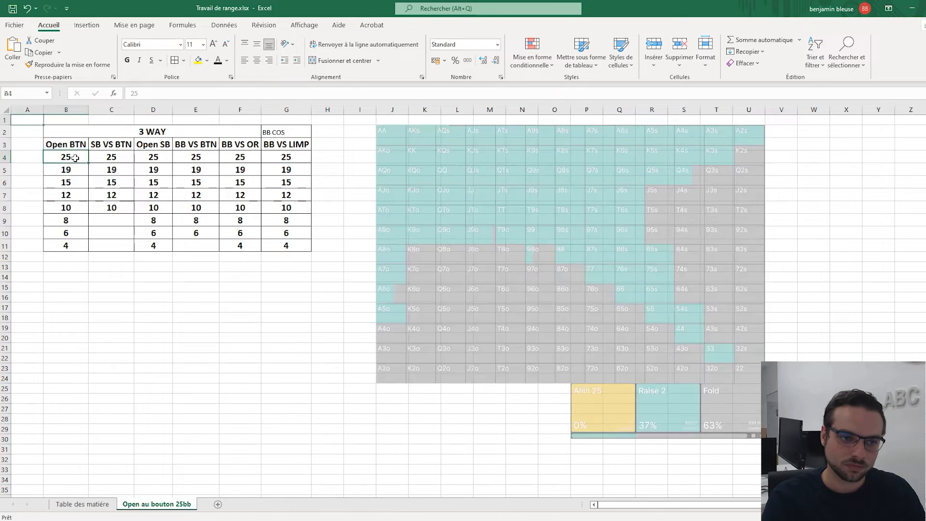
pyautogui.click(302, 282)
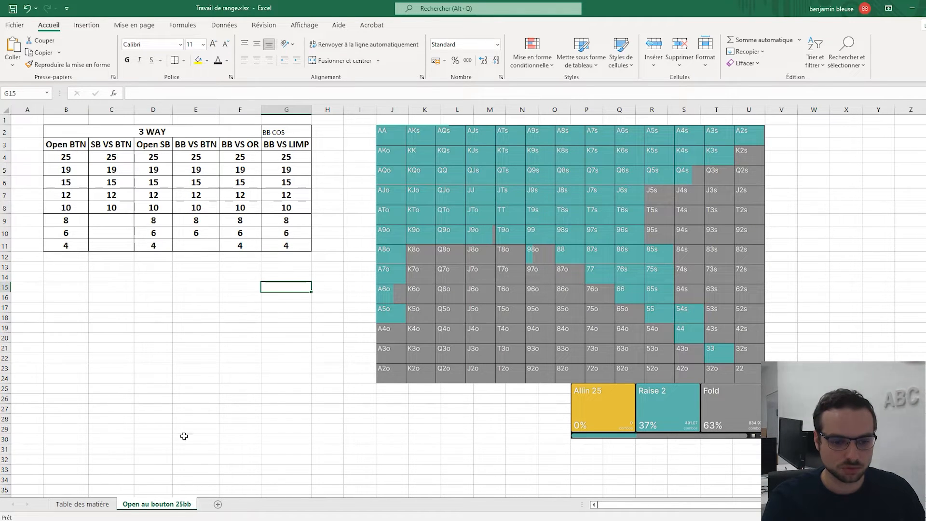
# Duplicate the sheet "Open au bouton 25bb" within the workbook and place the copy at the end.
pyautogui.rightClick(157, 509)
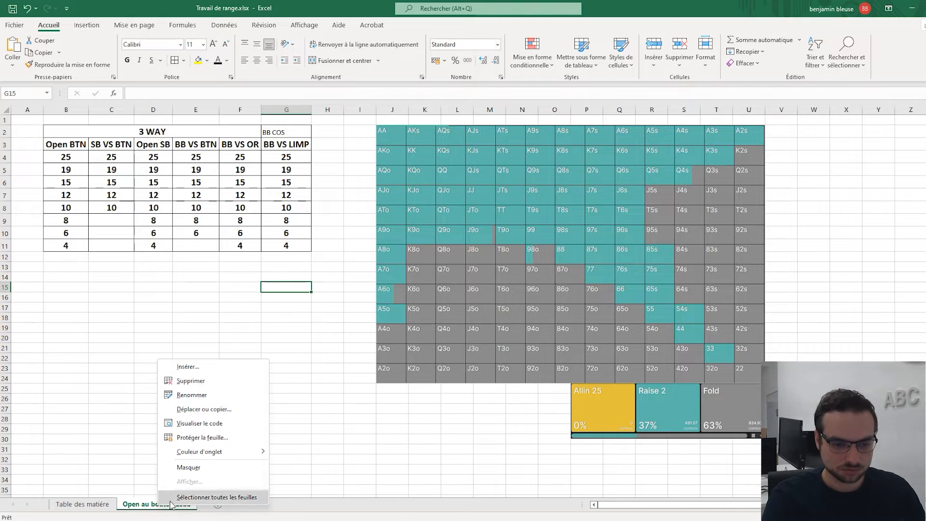
pyautogui.click(210, 409)
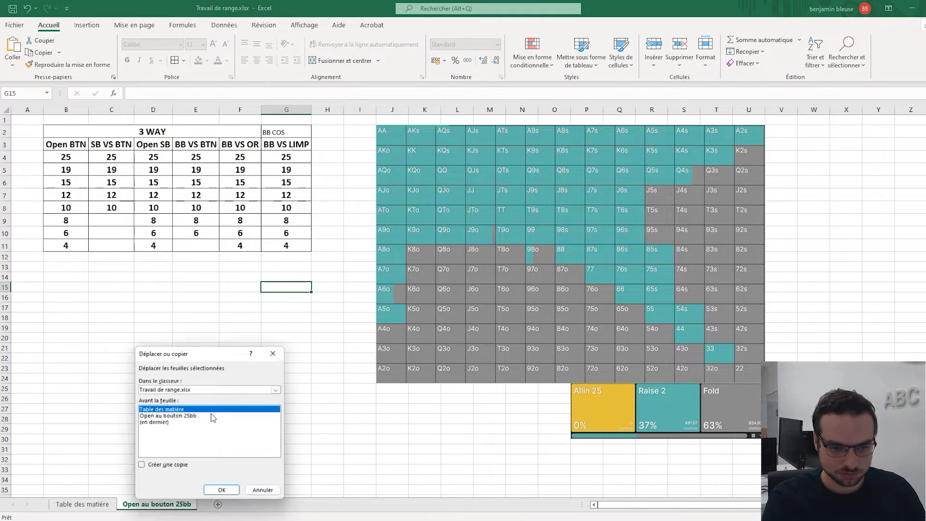
pyautogui.click(165, 423)
pyautogui.click(140, 466)
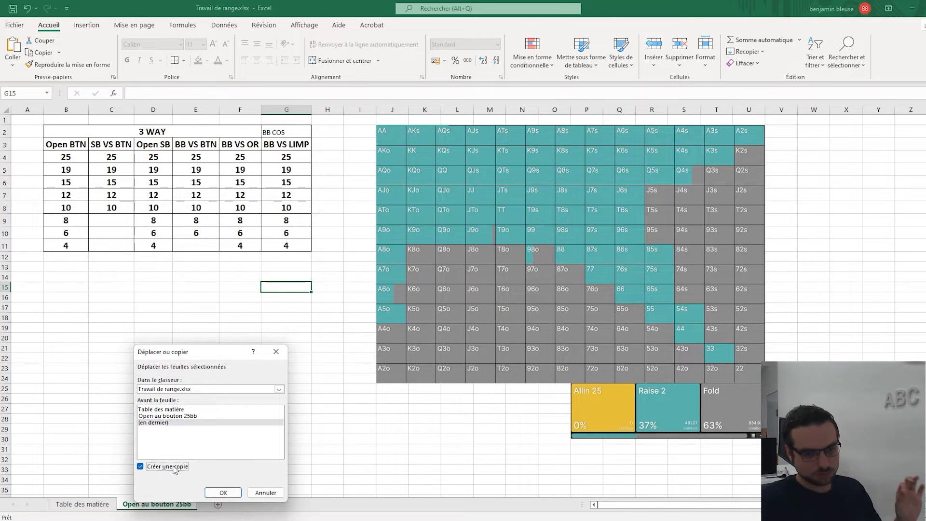
pyautogui.click(222, 492)
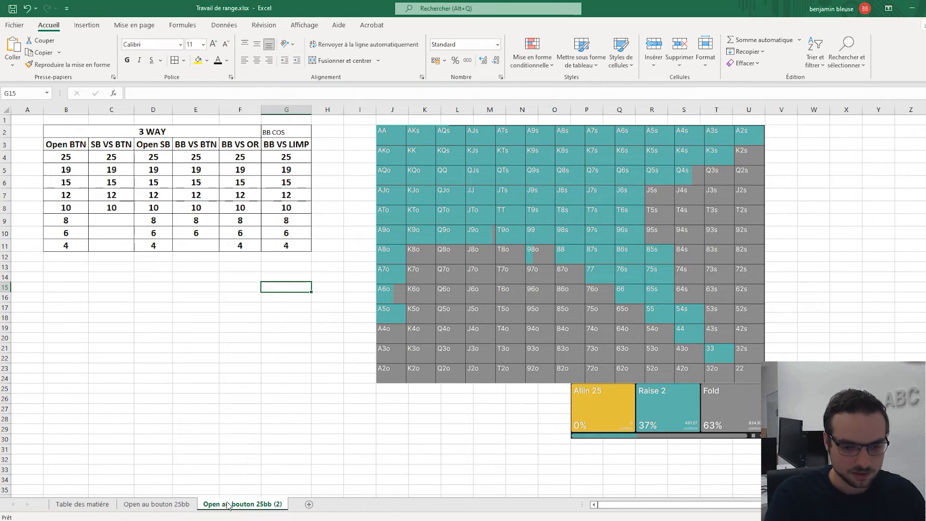
# Rename the copied sheet "Open au bouton 22bb".
pyautogui.rightClick(256, 504)
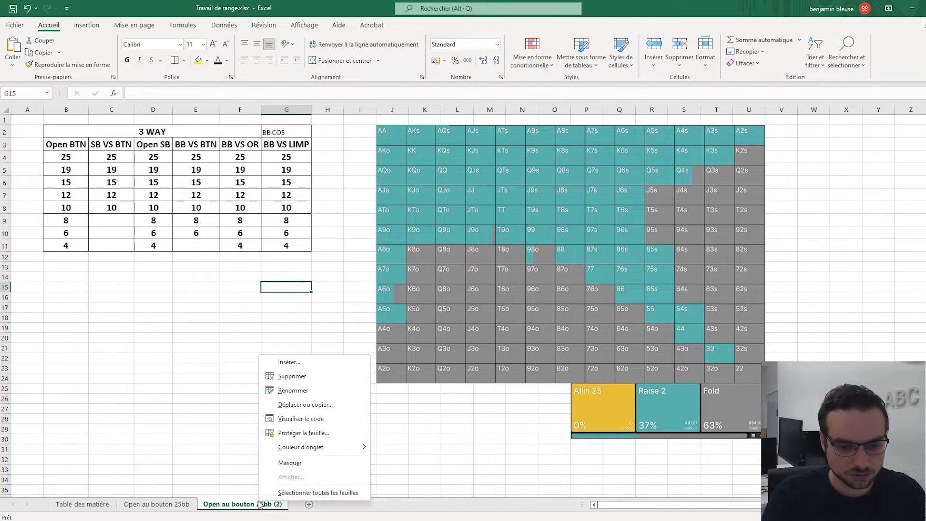
pyautogui.click(308, 391)
pyautogui.press('Return')
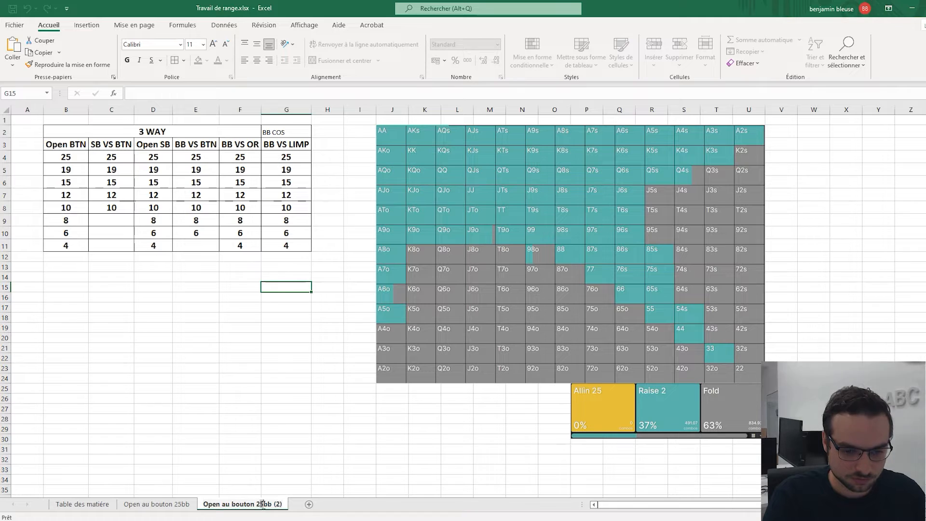
pyautogui.write('2')
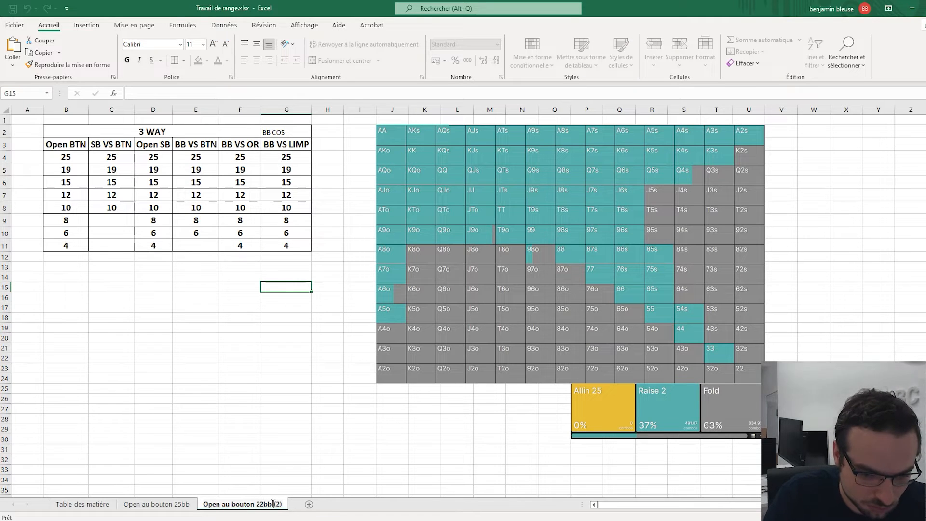
pyautogui.press('BackSpace')
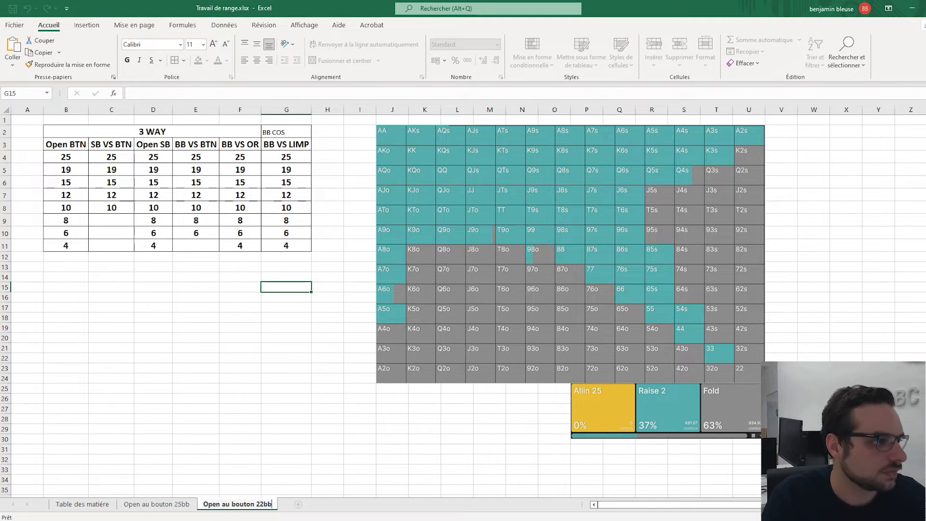
# Switch to GTO Wizard, copy a capture of the BTN hand grid for 22bb, and return to Excel.
pyautogui.hotkey('alt', 'Tab')
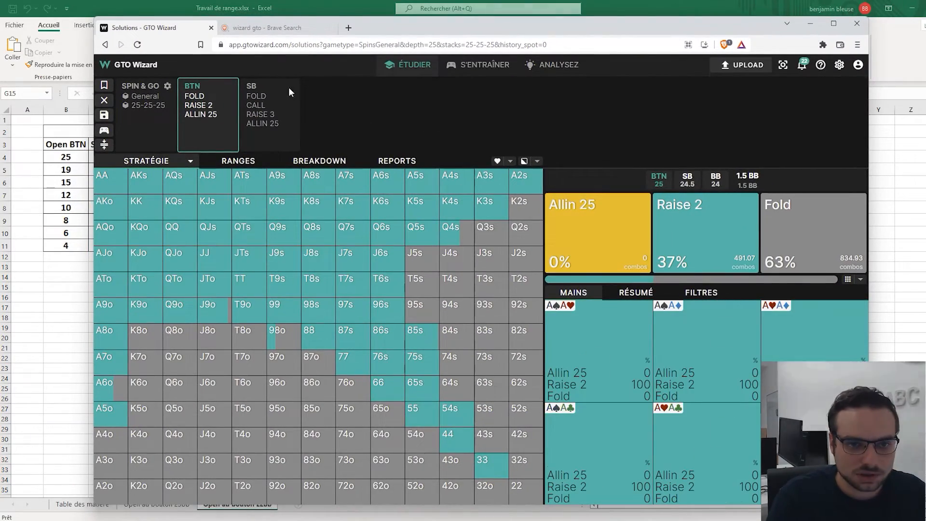
pyautogui.hotkey('alt', 'Tab')
# Try to swap the hand grid by pasting the new capture over it, deleting the old image and stretching the new one across columns J to U.
pyautogui.hotkey('ctrl', 'v')
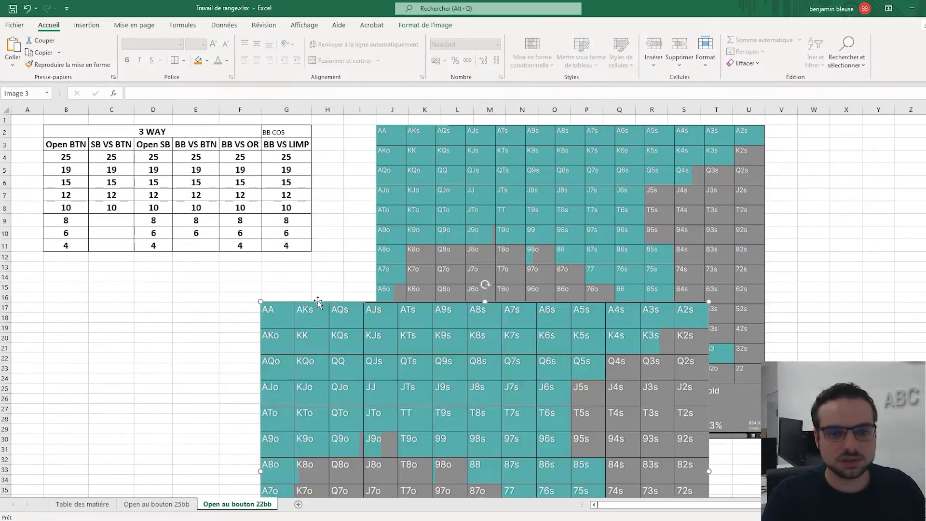
pyautogui.moveTo(344, 343); pyautogui.dragTo(459, 166)
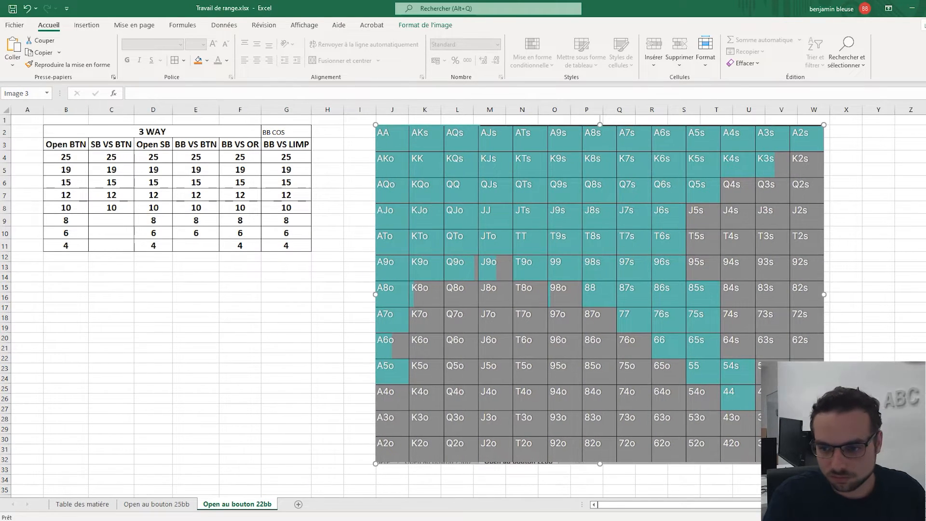
pyautogui.moveTo(824, 464); pyautogui.dragTo(717, 363)
pyautogui.click(749, 310)
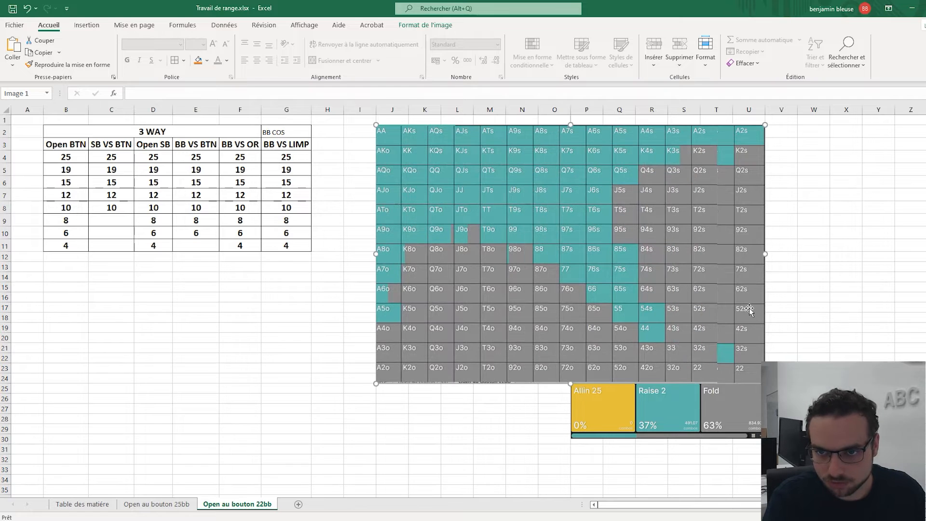
pyautogui.press('Delete')
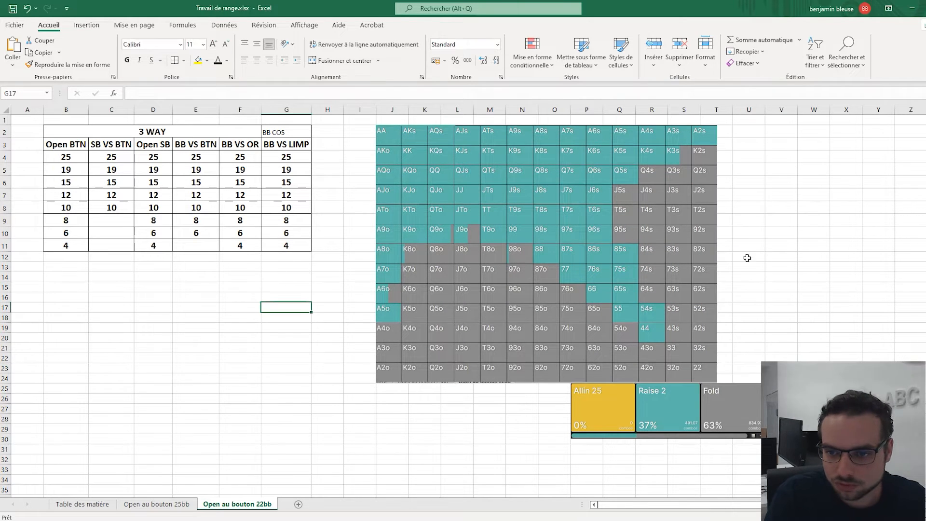
pyautogui.click(705, 262)
pyautogui.moveTo(715, 255); pyautogui.dragTo(764, 259)
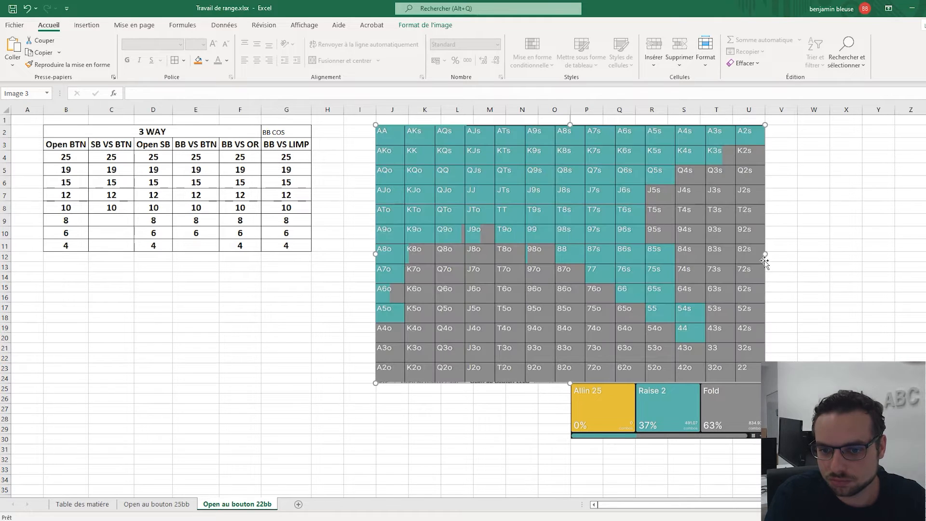
# Compare the hand grid's placement on the sheets "Open au bouton 25bb" and "Open au bouton 22bb".
pyautogui.click(157, 504)
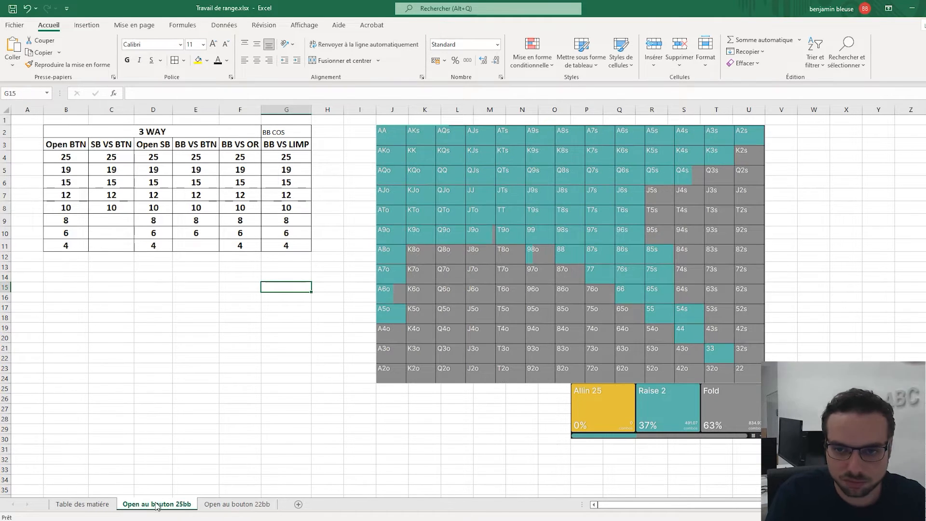
pyautogui.click(237, 504)
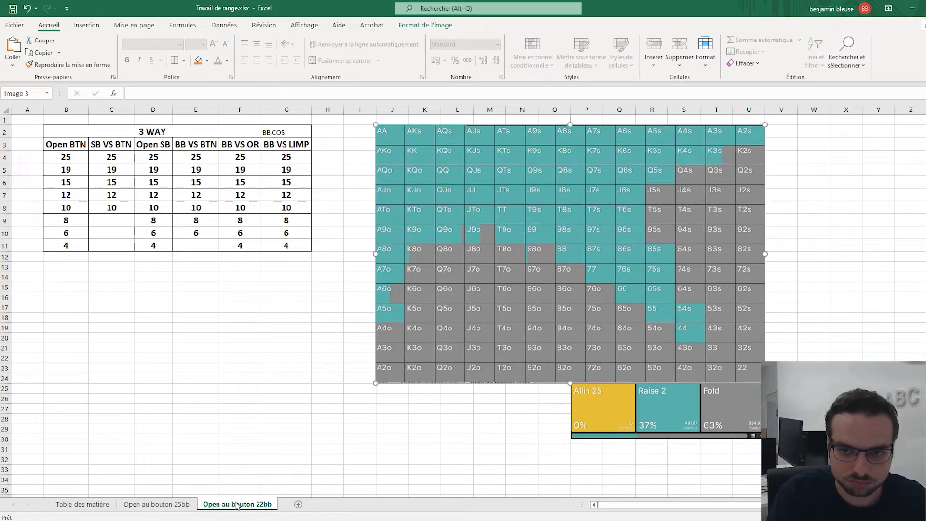
pyautogui.click(185, 503)
pyautogui.click(237, 504)
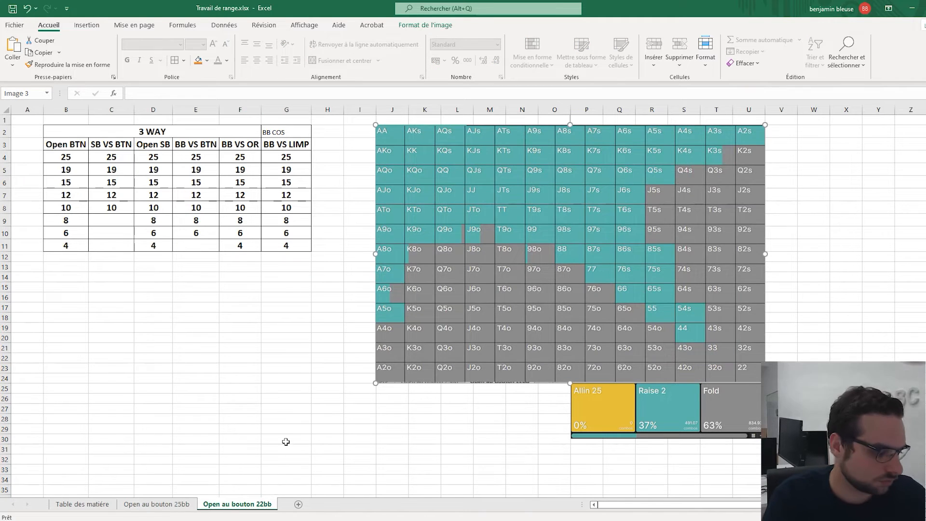
# Undo the new hand grid's pasting, placement and resizing, along with the deletion of the old grid image.
pyautogui.hotkey('ctrl', 'z')
pyautogui.hotkey('ctrl', 'z')
pyautogui.hotkey('ctrl', 'z')
pyautogui.hotkey('ctrl', 'z')
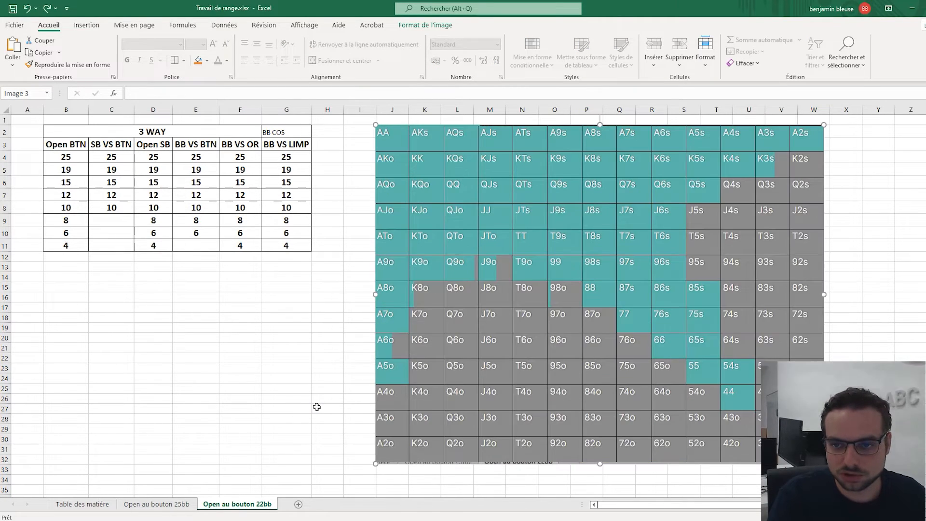
pyautogui.hotkey('ctrl', 'z')
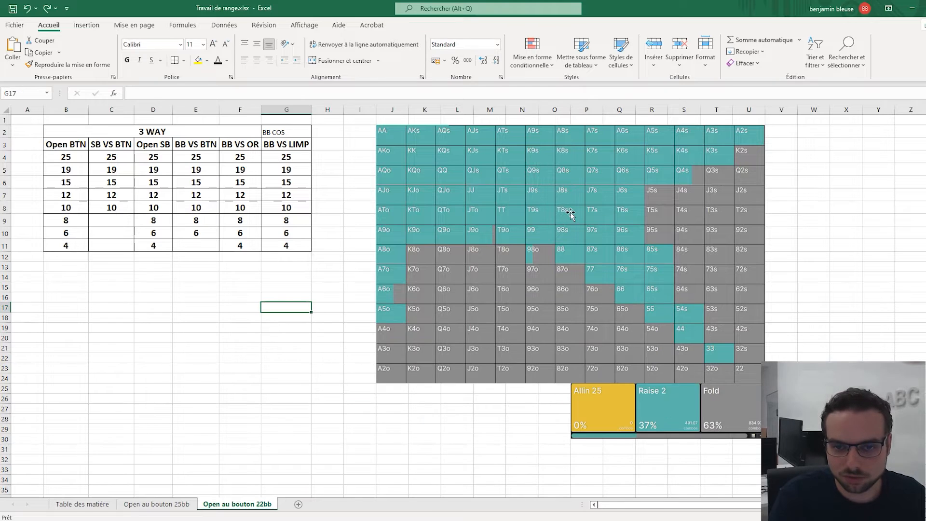
# Replace the old hand grid image with the captured 22bb grid from the clipboard and widen it to span columns J to U.
pyautogui.click(569, 211)
pyautogui.rightClick(586, 211)
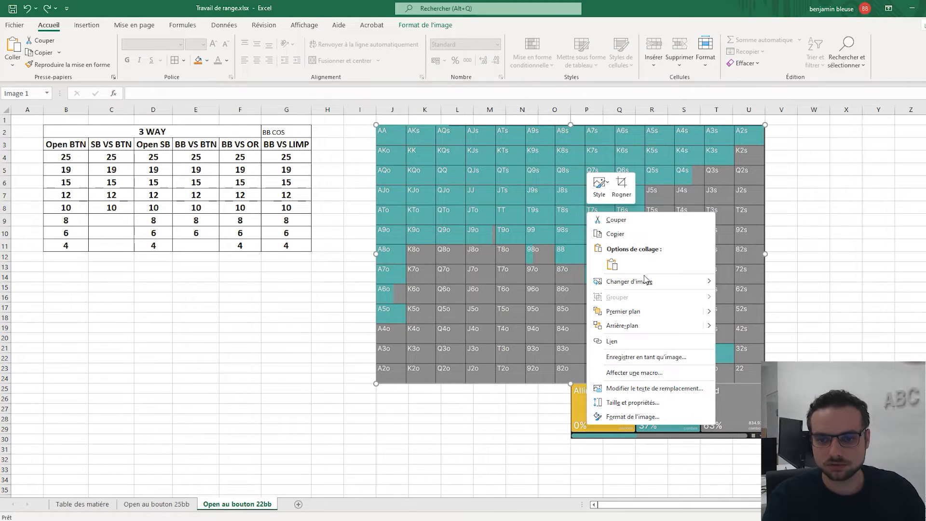
pyautogui.moveTo(643, 286)
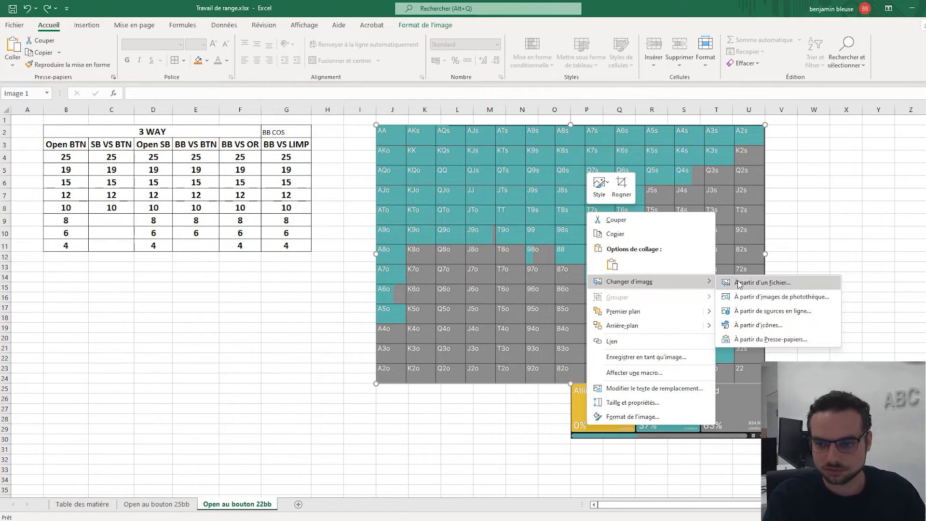
pyautogui.click(767, 339)
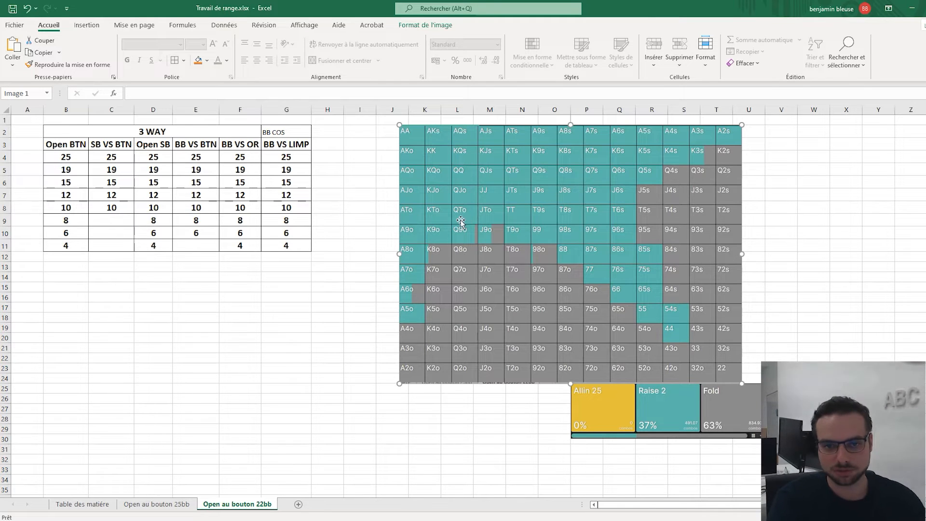
pyautogui.moveTo(399, 256); pyautogui.dragTo(375, 256)
pyautogui.moveTo(741, 254); pyautogui.dragTo(764, 257)
pyautogui.click(815, 318)
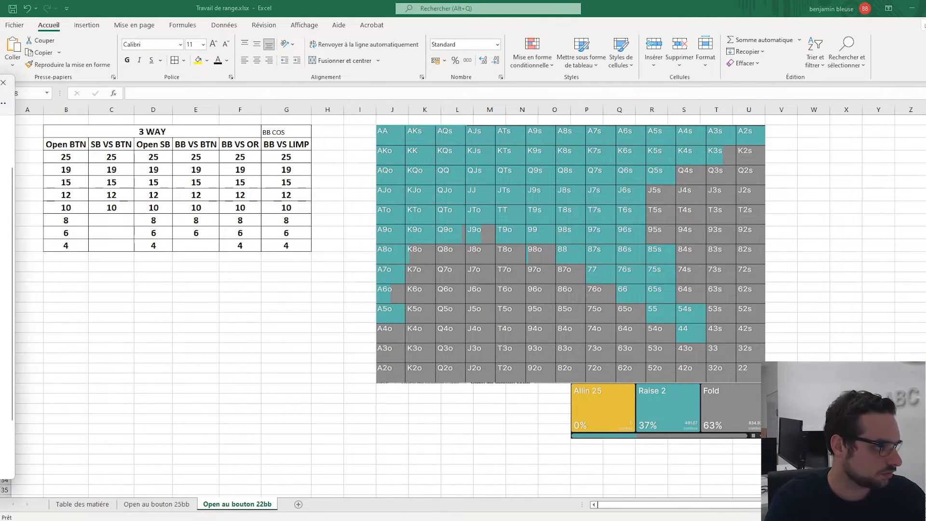
# Replace the action boxes image with a clipboard capture of the Allin 22, Raise 2 and Fold boxes, and adjust its corner beneath the hand grid.
pyautogui.rightClick(678, 409)
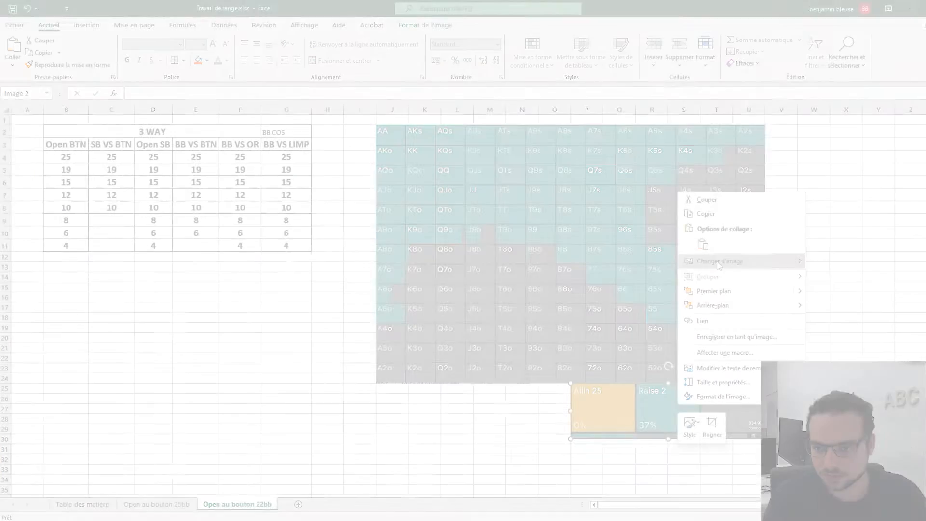
pyautogui.moveTo(753, 264)
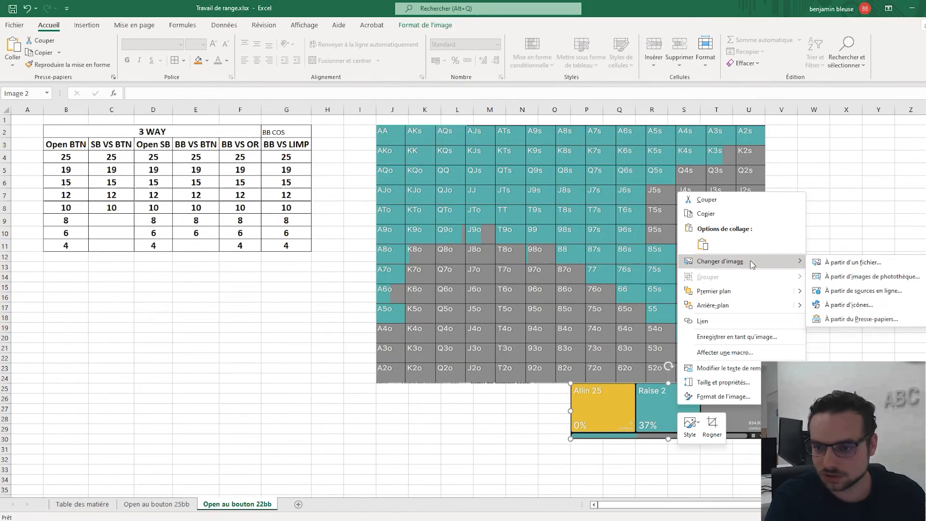
pyautogui.click(861, 319)
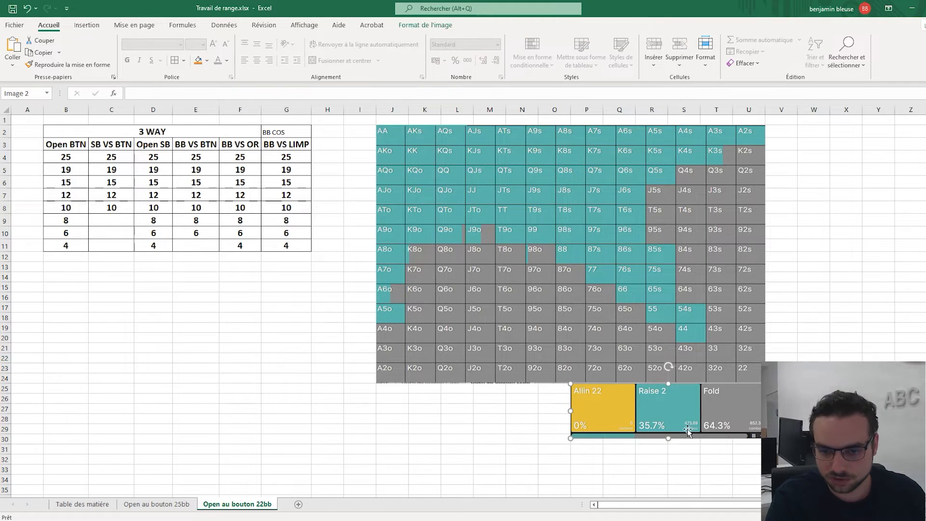
pyautogui.moveTo(569, 383); pyautogui.dragTo(570, 384)
pyautogui.click(879, 329)
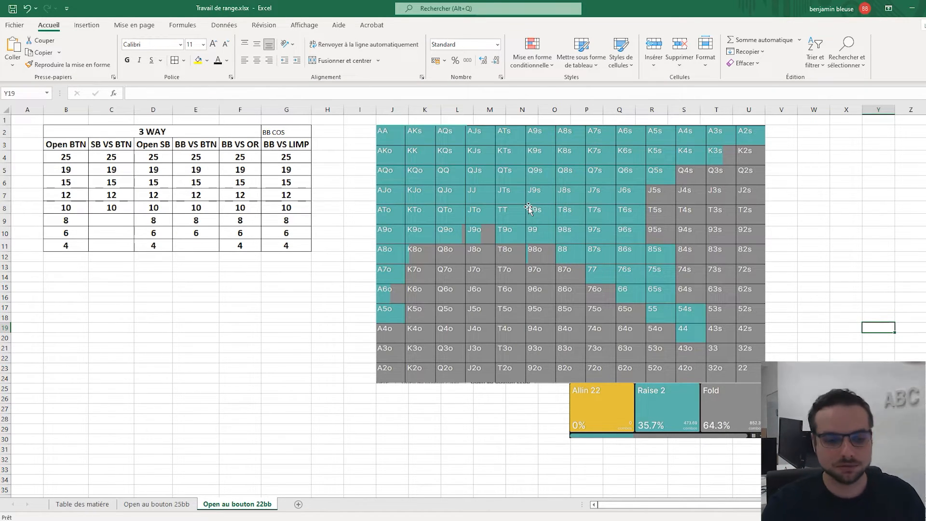
# On "Table des matiére", insert an empty row between the 25 and 19 rows.
pyautogui.click(83, 504)
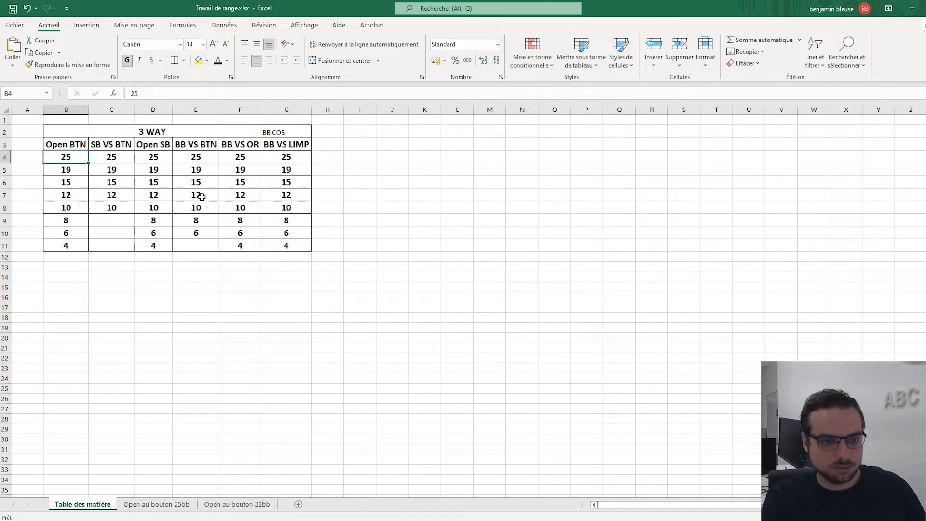
pyautogui.rightClick(5, 169)
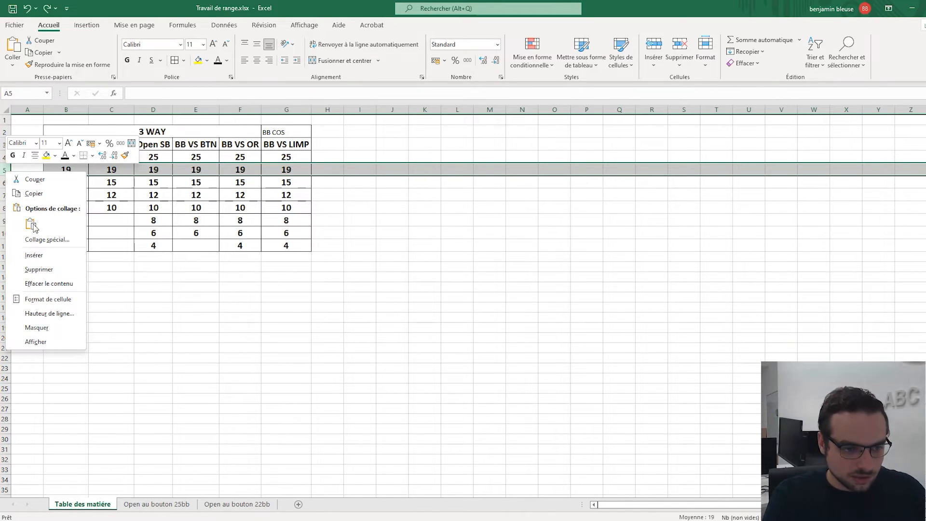
pyautogui.click(34, 255)
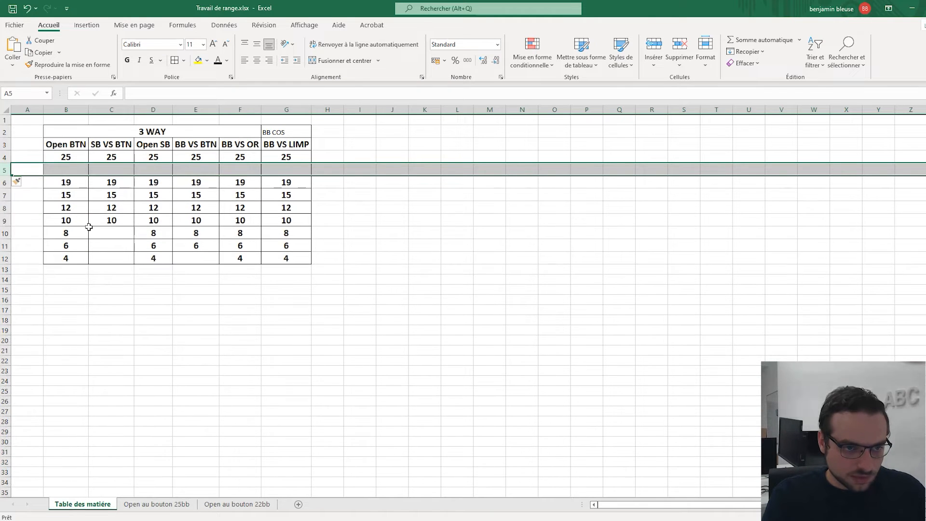
# Enter 22 in all six columns of the new row, from Open BTN through BB VS LIMP.
pyautogui.doubleClick(81, 170)
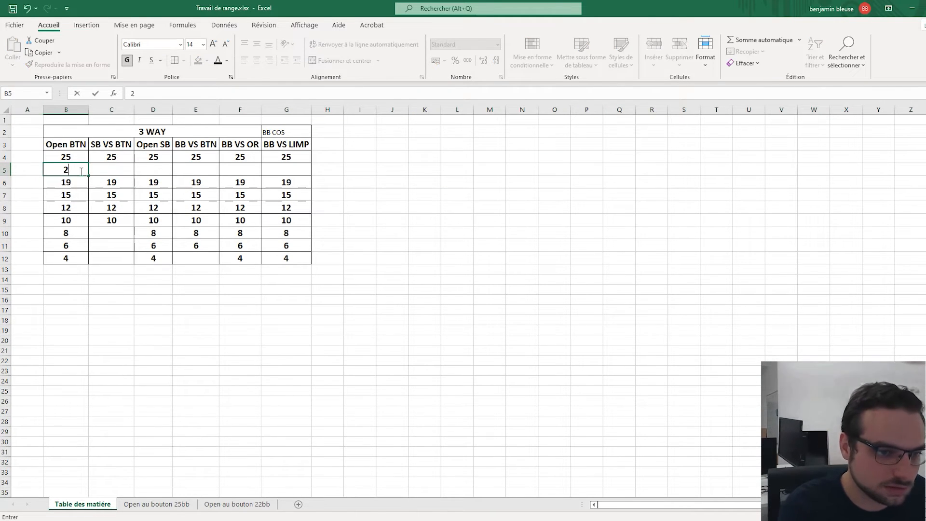
pyautogui.write('22')
pyautogui.press('Tab')
pyautogui.write('22')
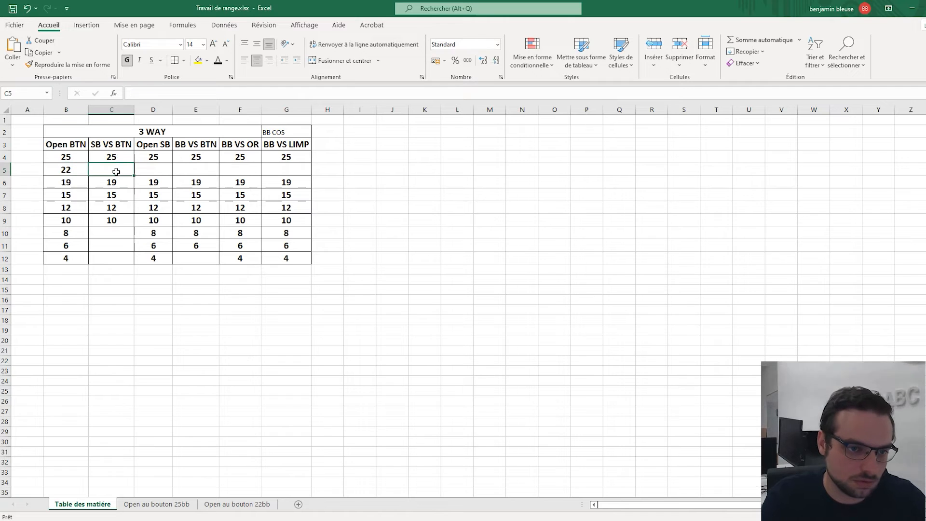
pyautogui.press('Tab')
pyautogui.write('22')
pyautogui.press('Tab')
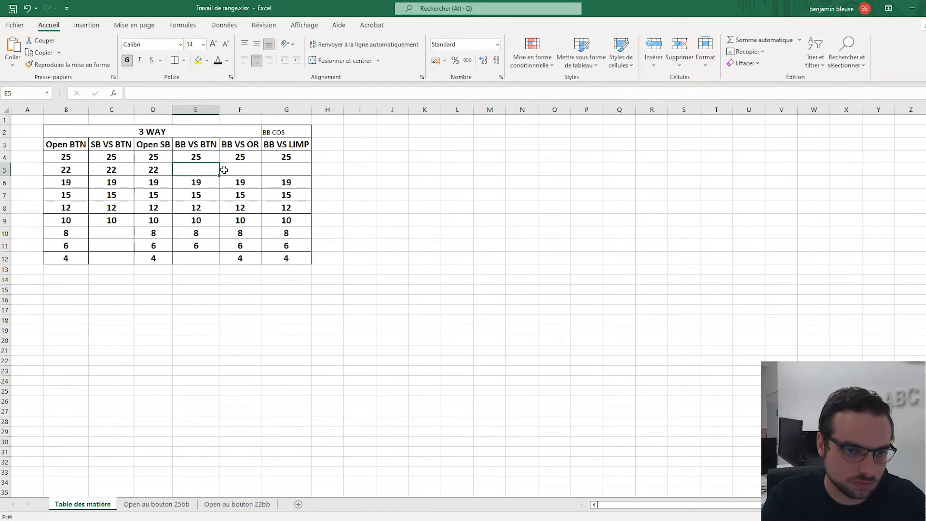
pyautogui.write('22')
pyautogui.press('Tab')
pyautogui.write('22')
pyautogui.press('Tab')
pyautogui.write('22')
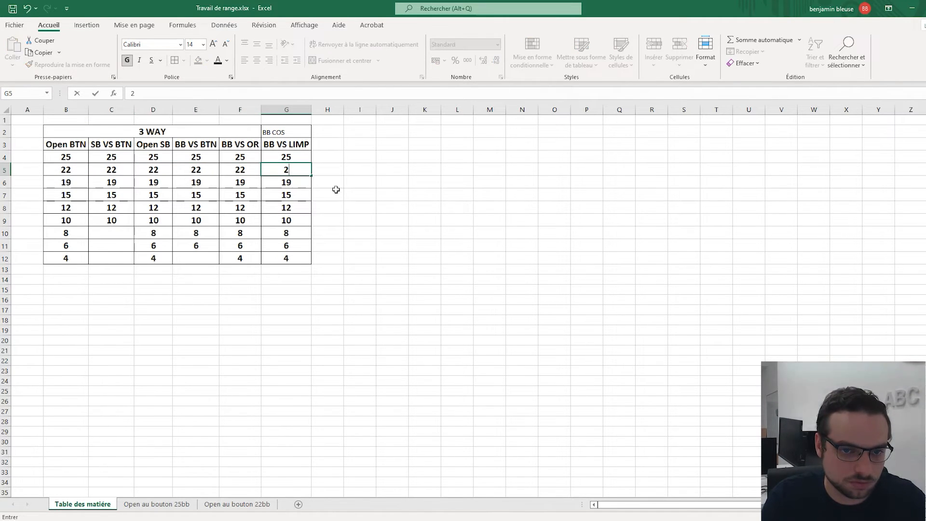
pyautogui.click(392, 245)
# Hyperlink the Open BTN 22 cell on "Table des matiére" to the sheet "Open au bouton 22bb".
pyautogui.hotkey('ctrl', 'pagedown')
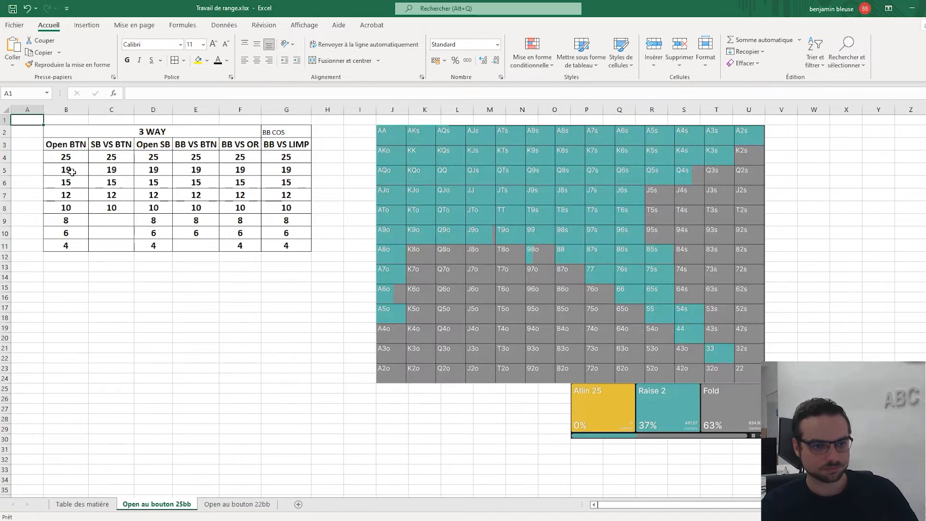
pyautogui.click(67, 507)
pyautogui.click(73, 170)
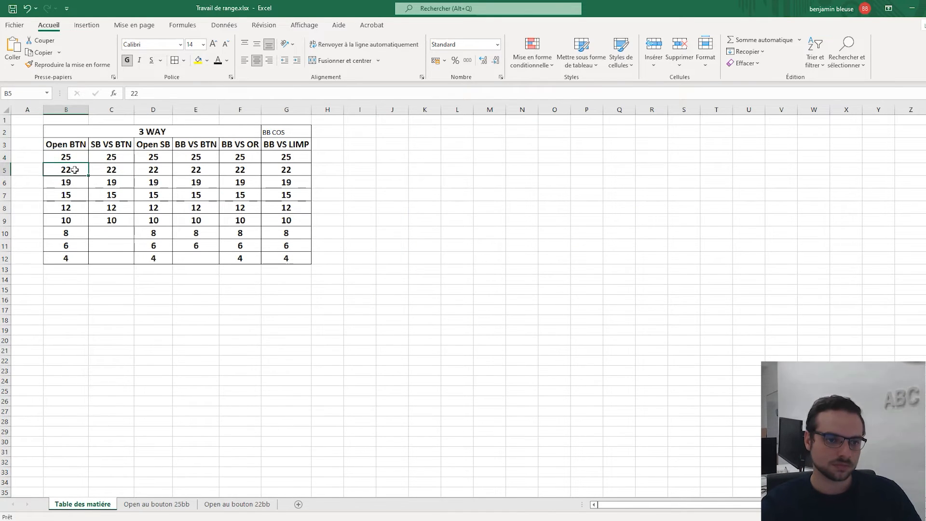
pyautogui.rightClick(75, 170)
pyautogui.click(119, 433)
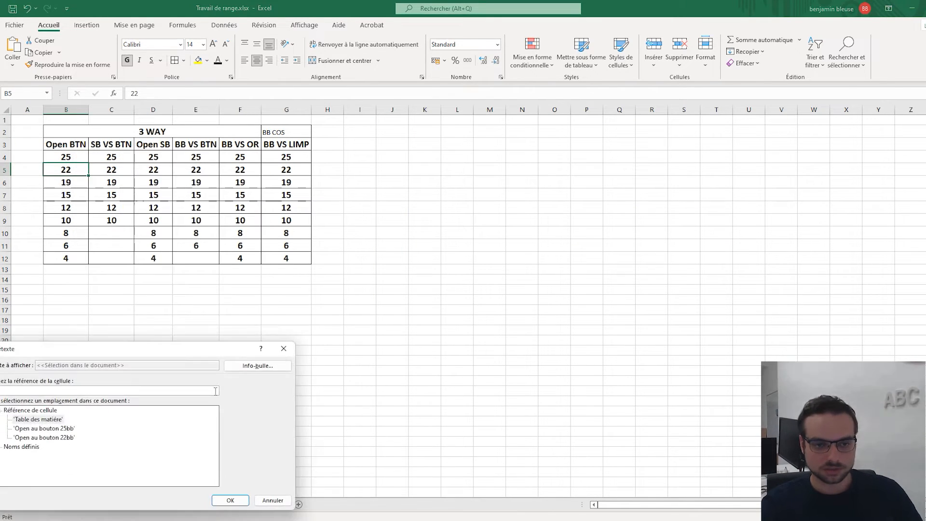
pyautogui.click(59, 440)
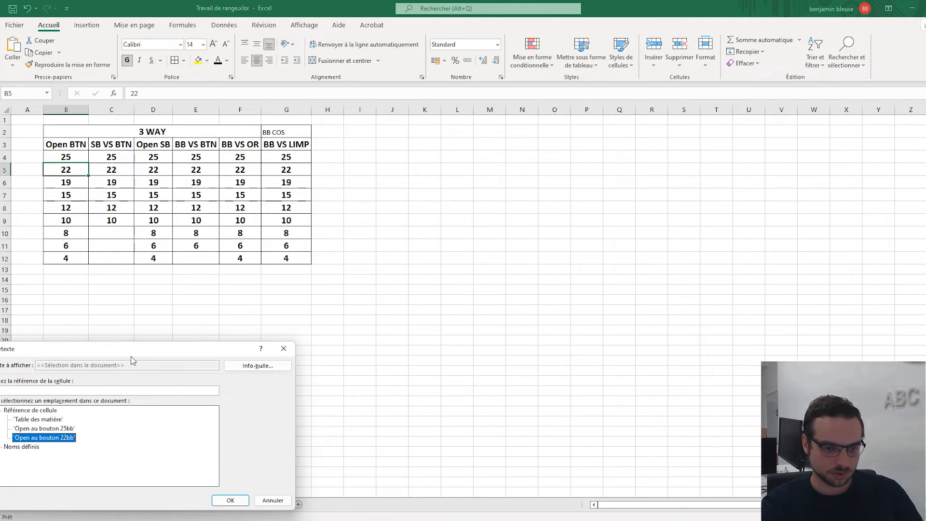
pyautogui.moveTo(133, 360); pyautogui.dragTo(292, 287)
pyautogui.click(392, 422)
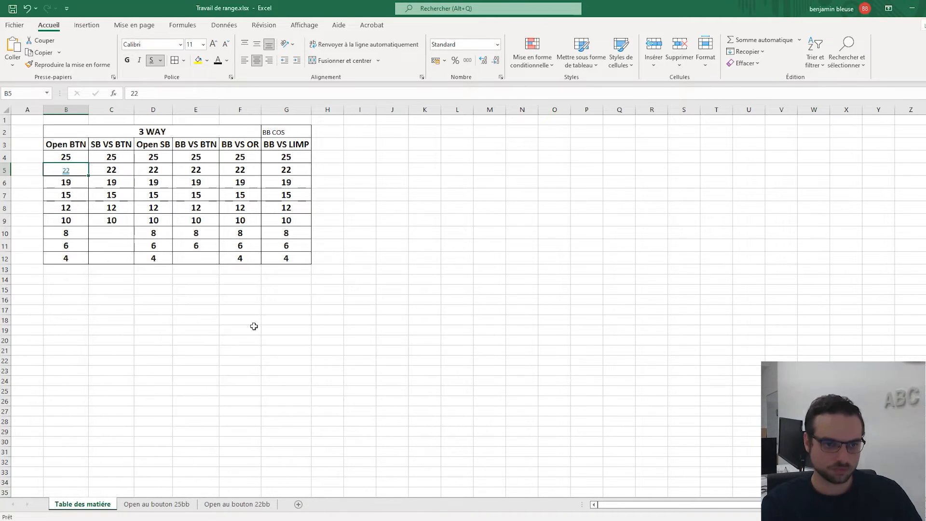
# Format the linked Open BTN 22 cell as bold black 14-point text without underline.
pyautogui.click(127, 60)
pyautogui.click(217, 60)
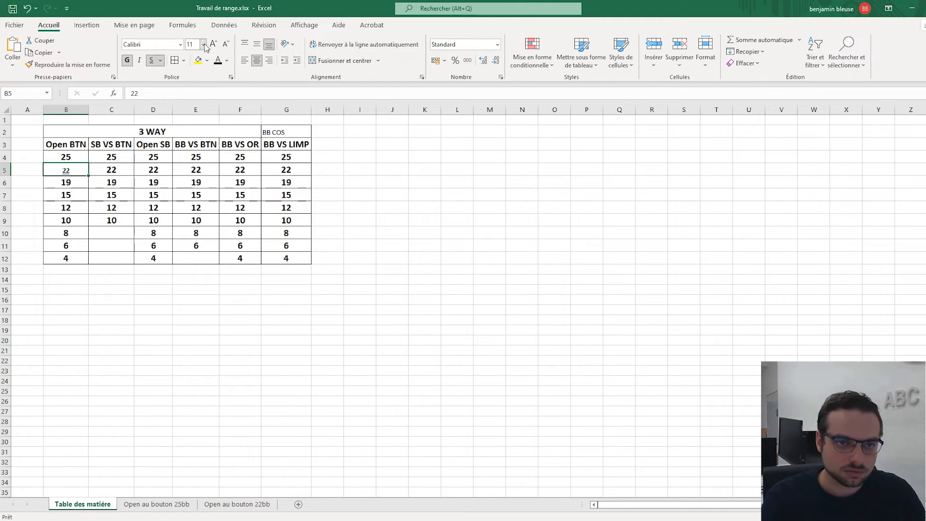
pyautogui.click(213, 44)
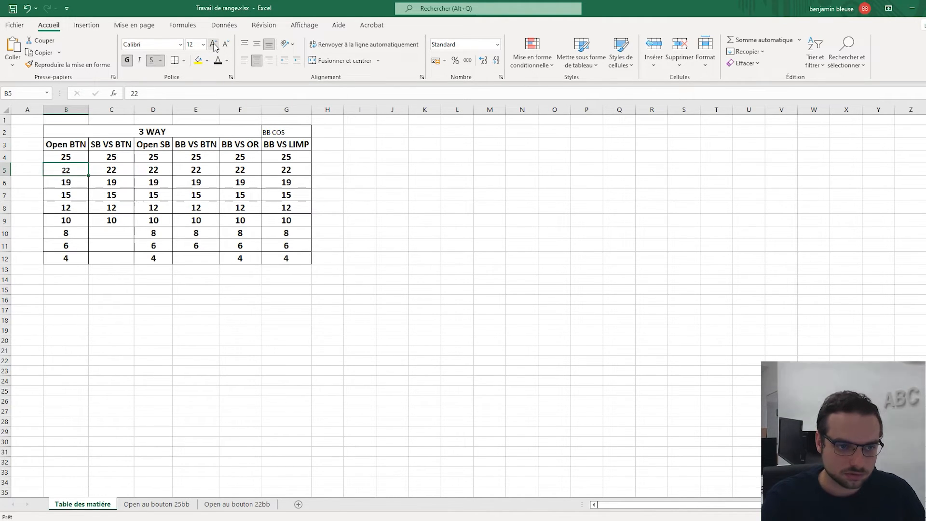
pyautogui.click(214, 45)
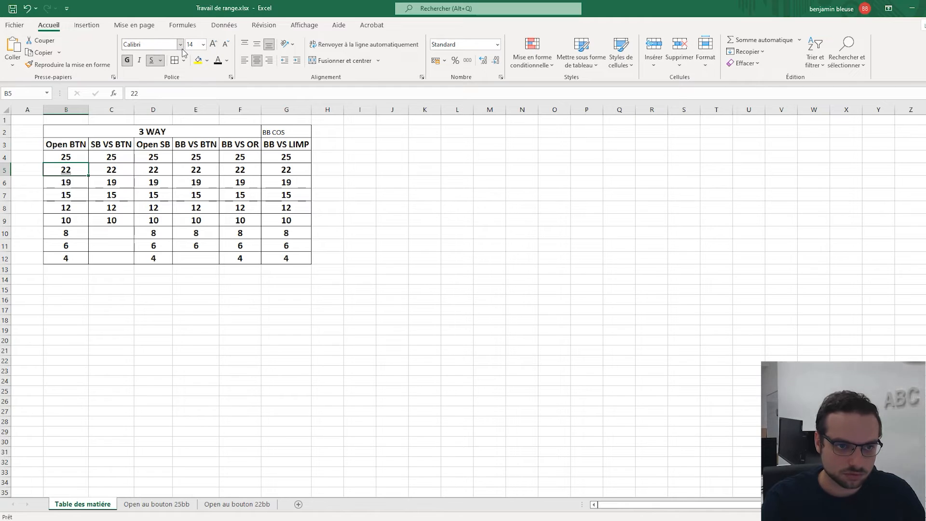
pyautogui.click(151, 60)
pyautogui.click(425, 279)
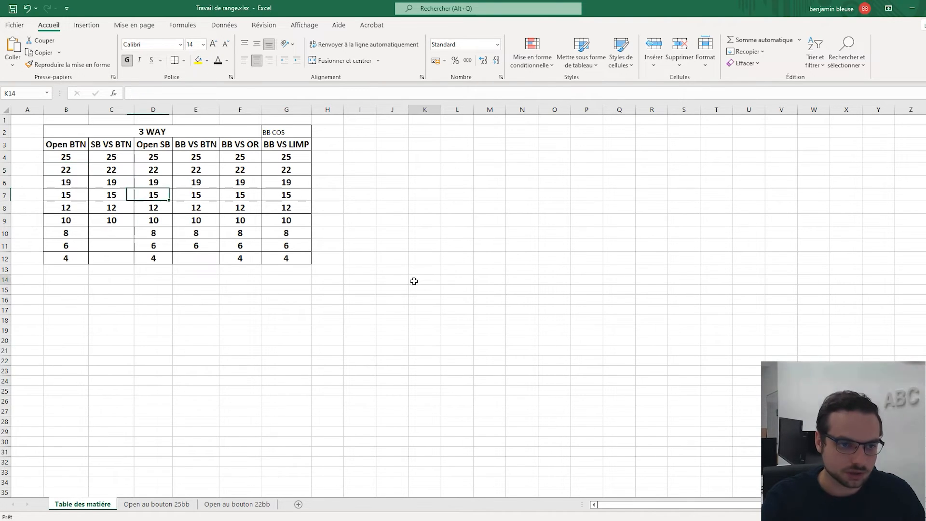
# Follow the Open BTN 22 link and compare the "Open au bouton 25bb" and "Open au bouton 22bb" sheets.
pyautogui.click(68, 170)
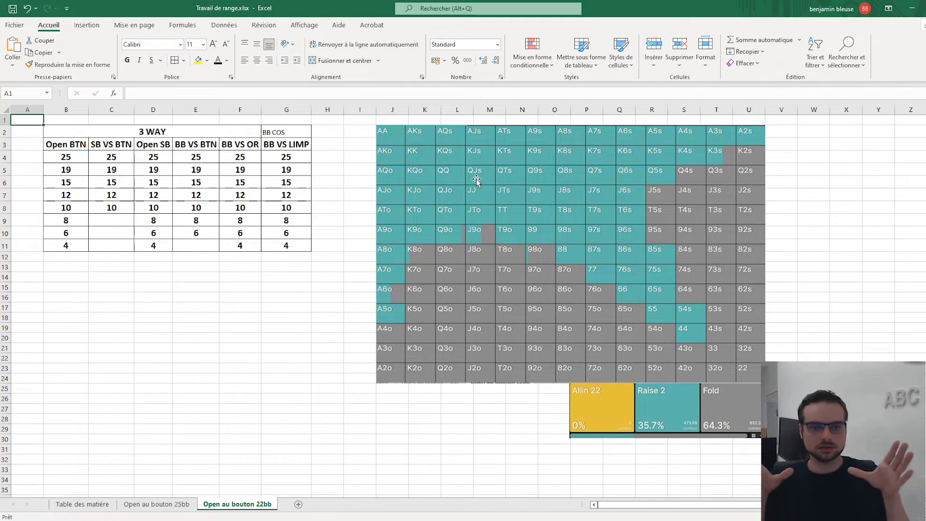
pyautogui.click(327, 276)
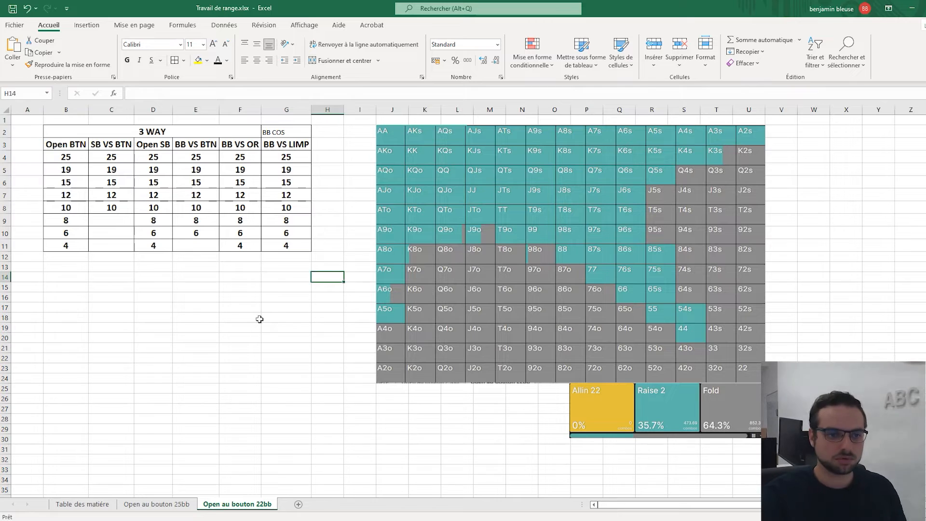
pyautogui.click(105, 505)
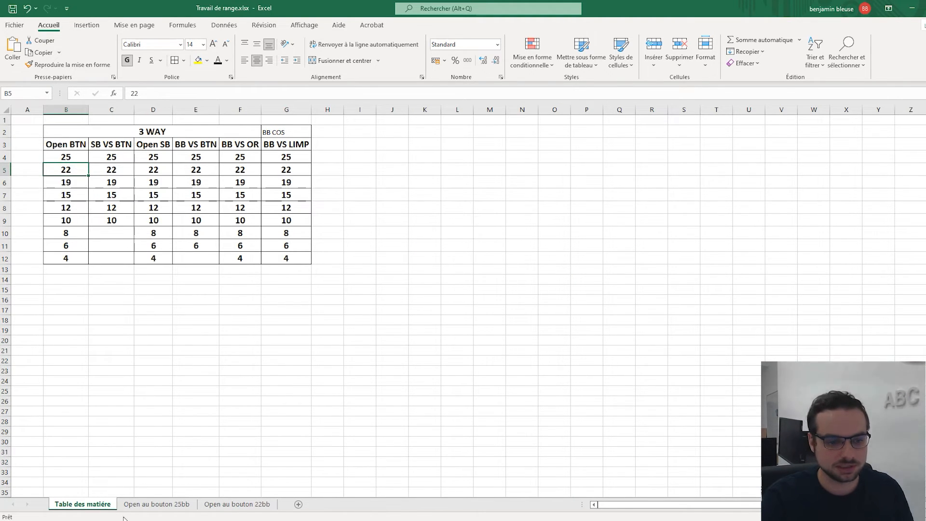
pyautogui.click(155, 504)
pyautogui.click(219, 505)
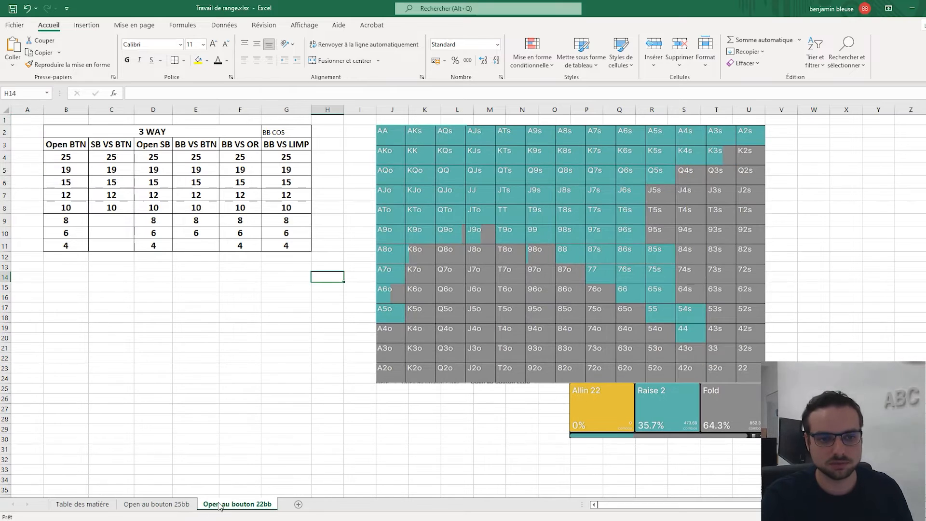
pyautogui.click(157, 505)
pyautogui.click(257, 505)
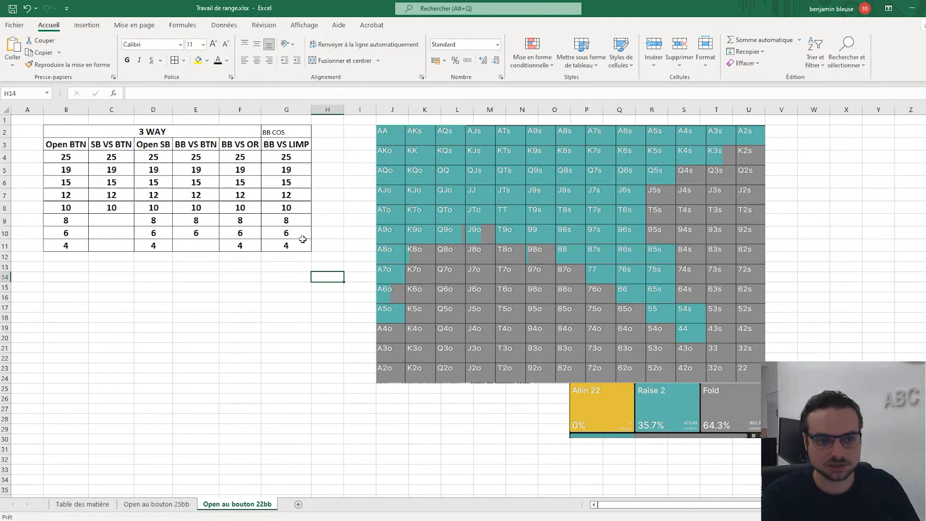
# Check the Open BTN and SB VS BTN stack cells in the range sheets' 3 WAY table for working links.
pyautogui.click(74, 166)
pyautogui.click(75, 159)
pyautogui.click(72, 168)
pyautogui.click(73, 159)
pyautogui.click(113, 178)
pyautogui.click(120, 158)
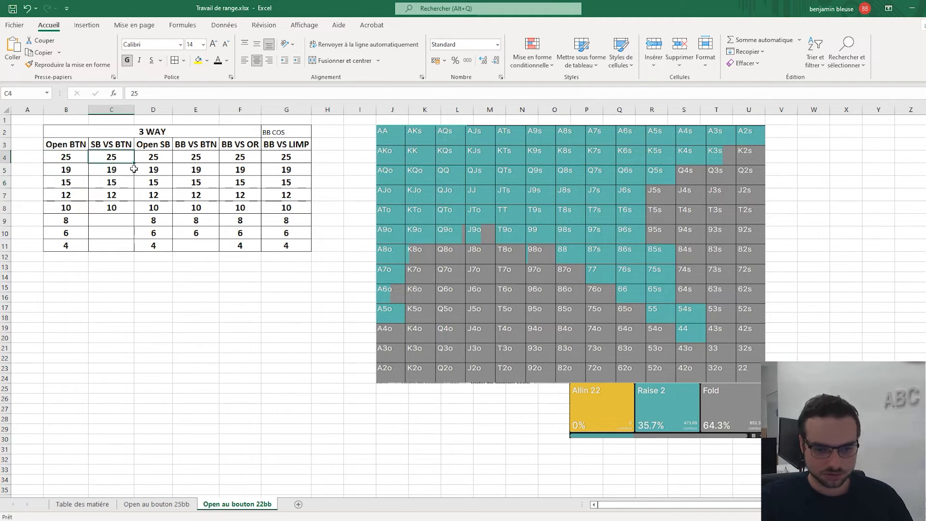
pyautogui.click(140, 181)
pyautogui.click(116, 196)
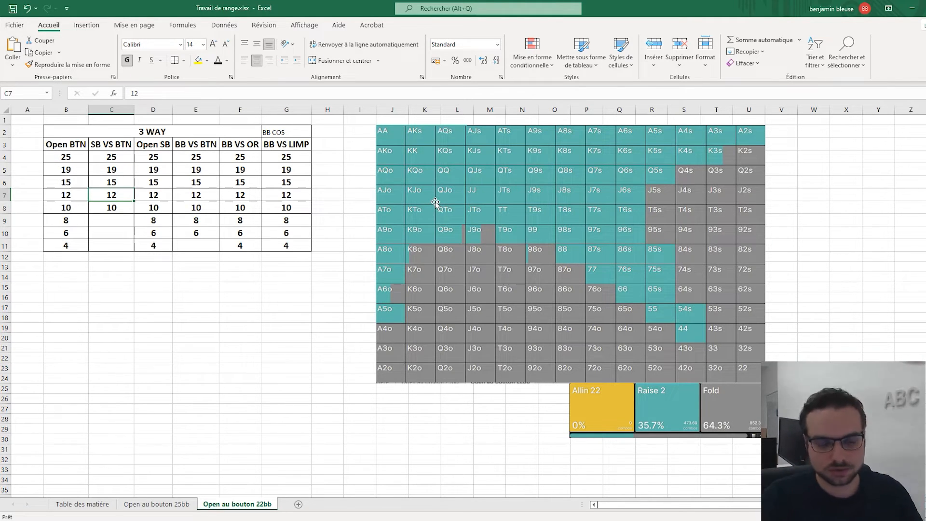
# Copy the 3 WAY table from "Table des matiére" and paste it over the table on "Open au bouton 25bb", replacing the existing data.
pyautogui.click(82, 504)
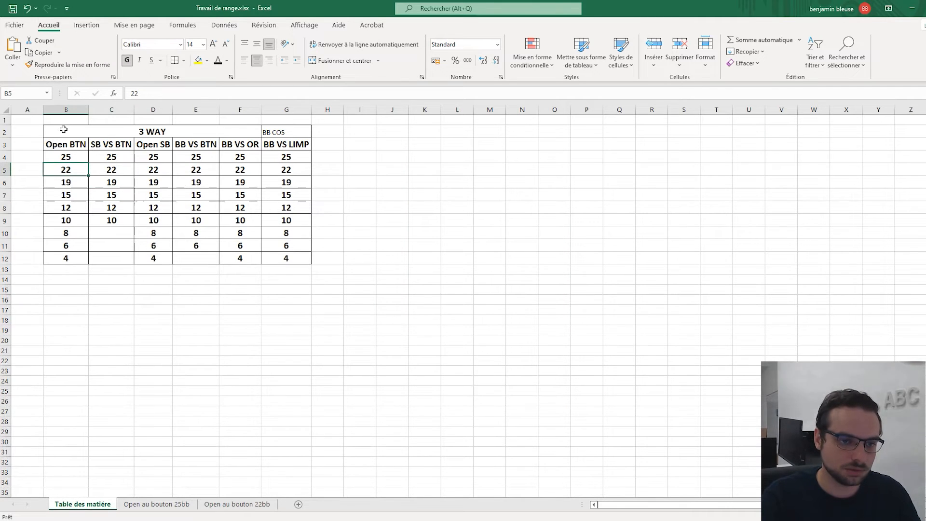
pyautogui.moveTo(63, 129); pyautogui.dragTo(288, 258)
pyautogui.rightClick(201, 134)
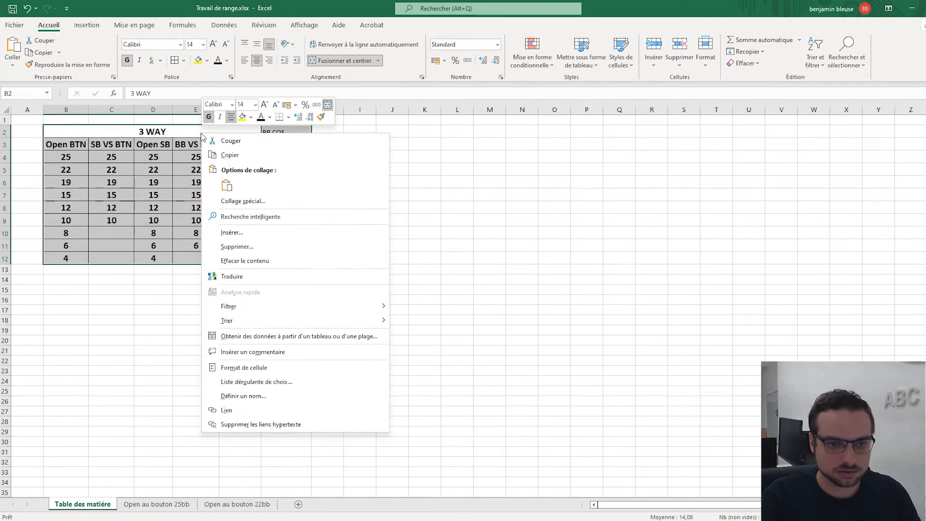
pyautogui.click(230, 155)
pyautogui.click(156, 504)
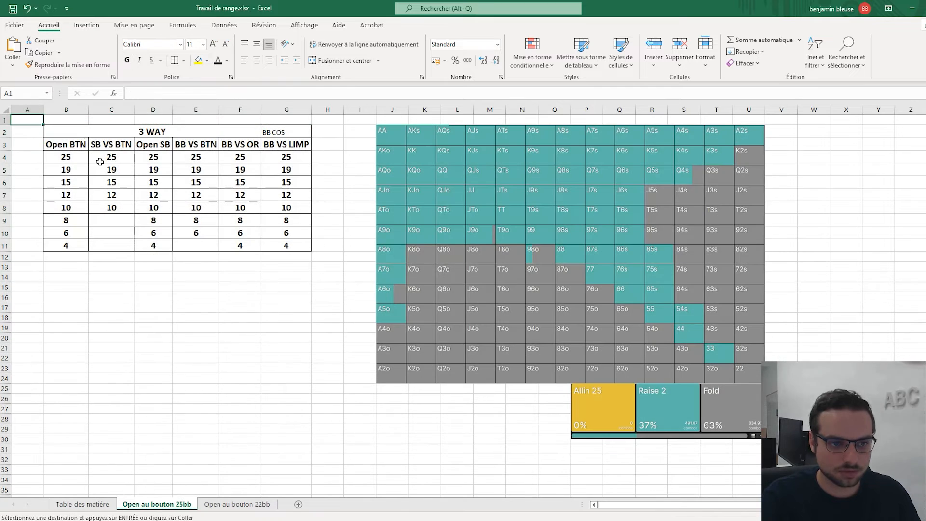
pyautogui.rightClick(84, 134)
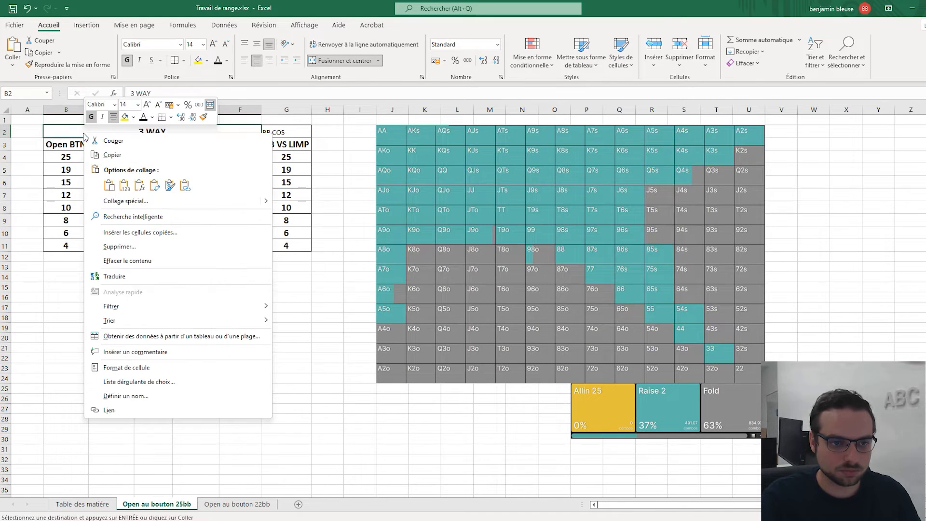
pyautogui.click(110, 186)
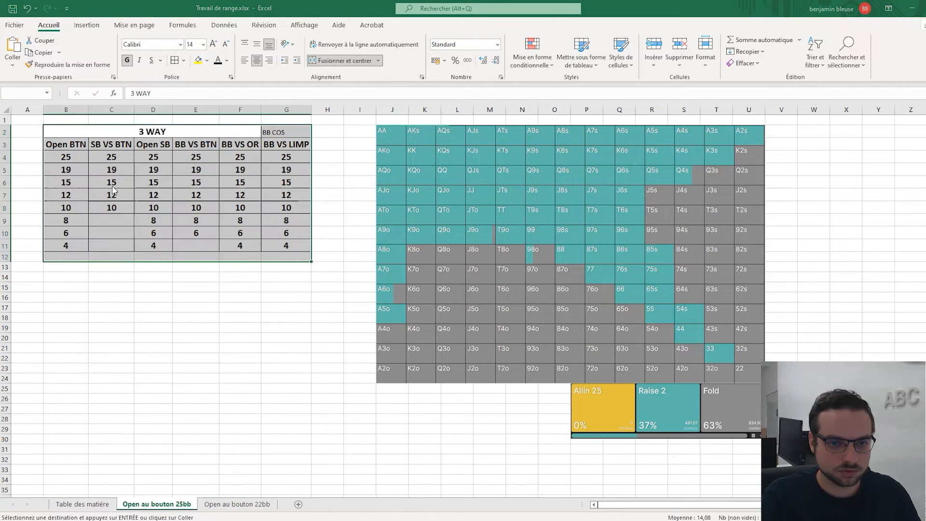
pyautogui.click(463, 293)
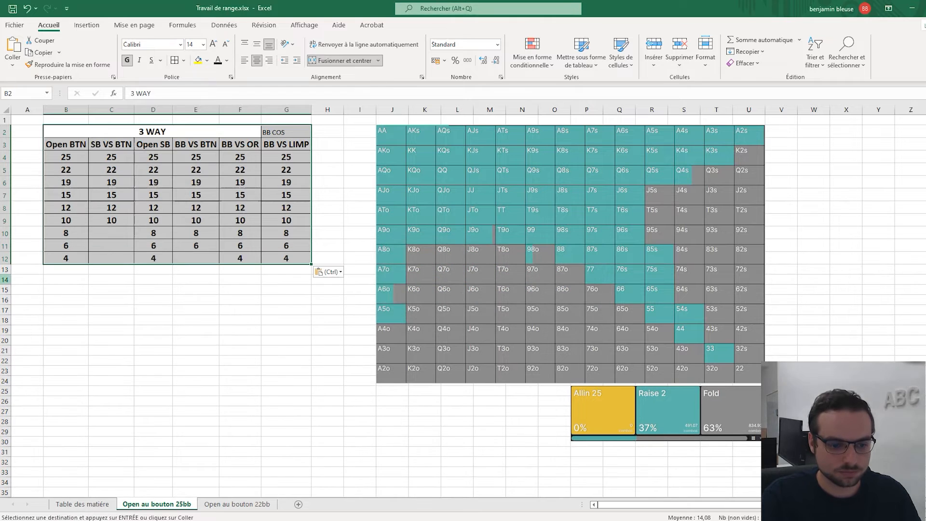
# Paste the copied 3 WAY table over the one on "Open au bouton 22bb", replacing the existing data.
pyautogui.click(237, 504)
pyautogui.click(110, 132)
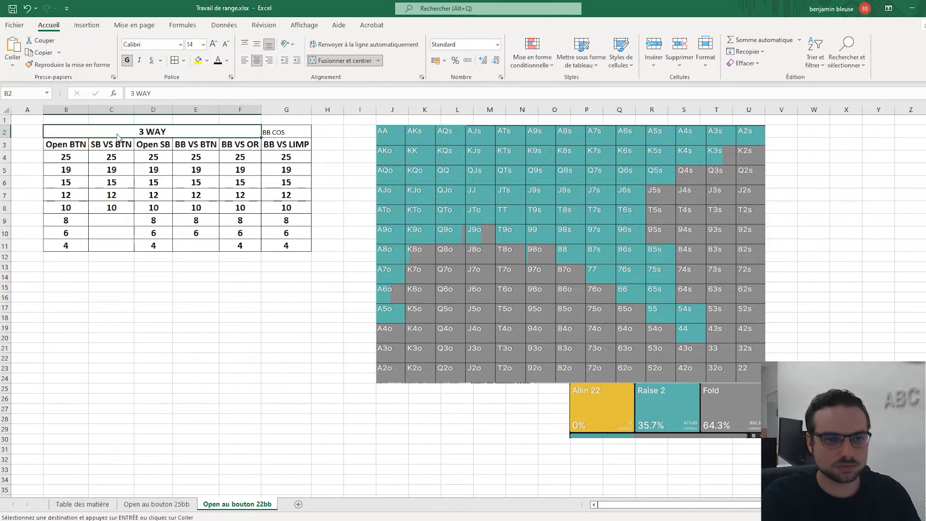
pyautogui.rightClick(118, 133)
pyautogui.click(128, 183)
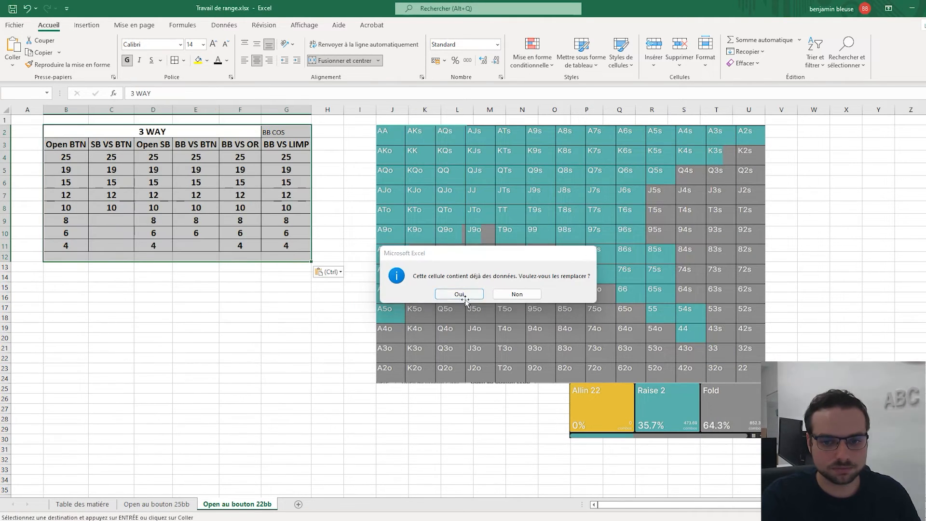
pyautogui.click(461, 293)
pyautogui.click(250, 316)
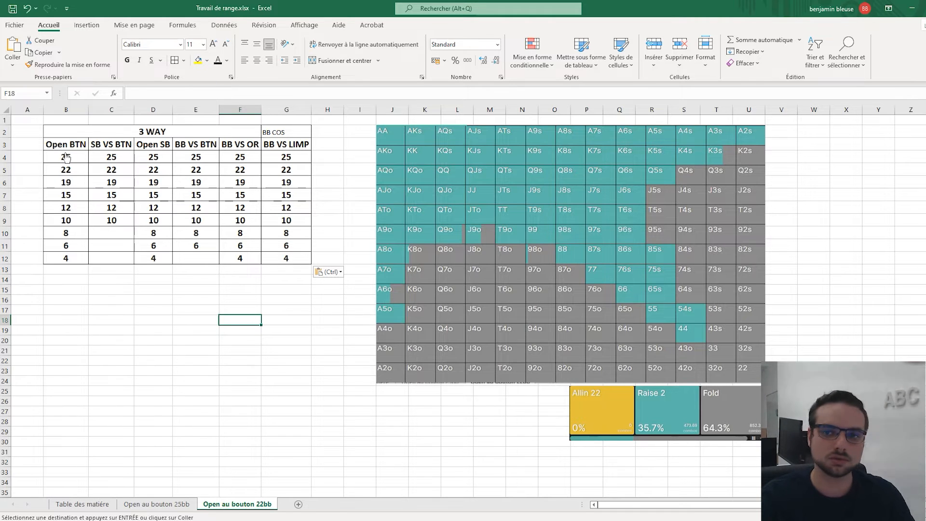
# Test the Open BTN 25 and 22 links by moving back and forth between the two range sheets.
pyautogui.hotkey('ctrl', 'pageup')
pyautogui.click(67, 168)
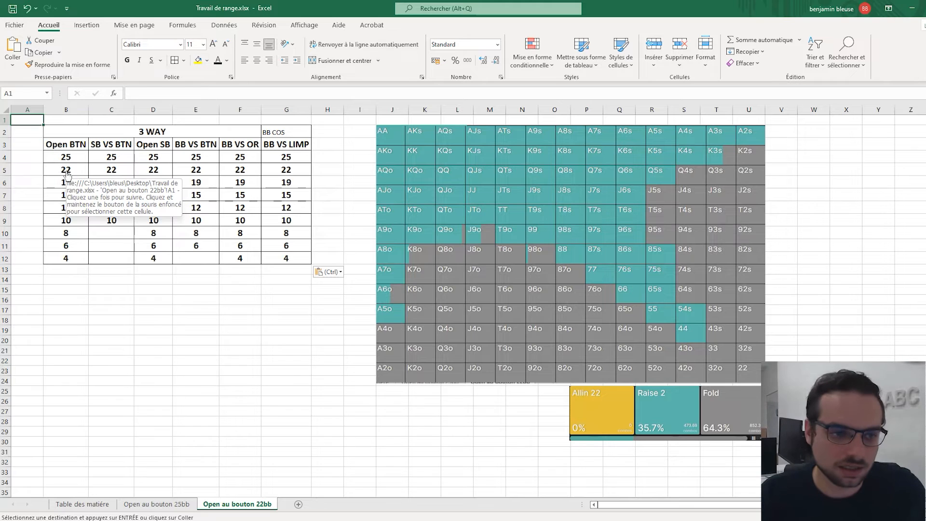
pyautogui.click(71, 160)
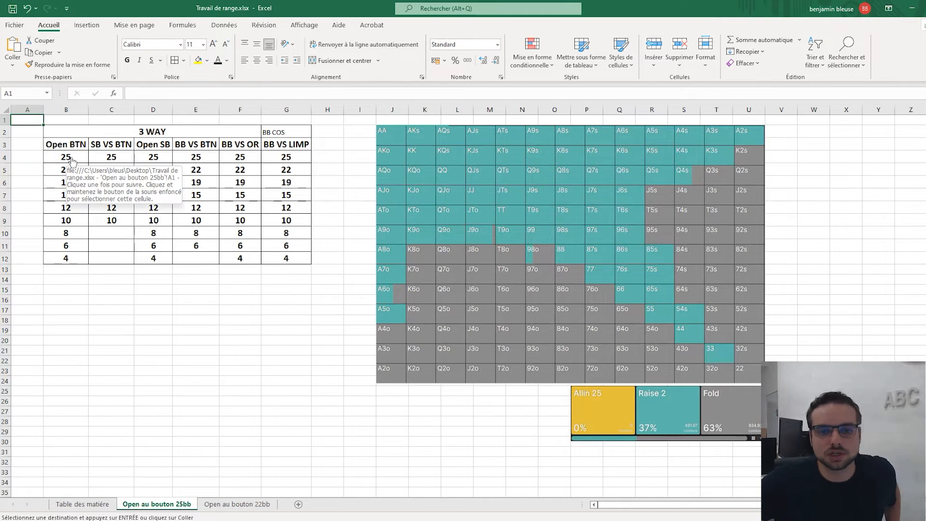
pyautogui.hotkey('ctrl', 'pagedown')
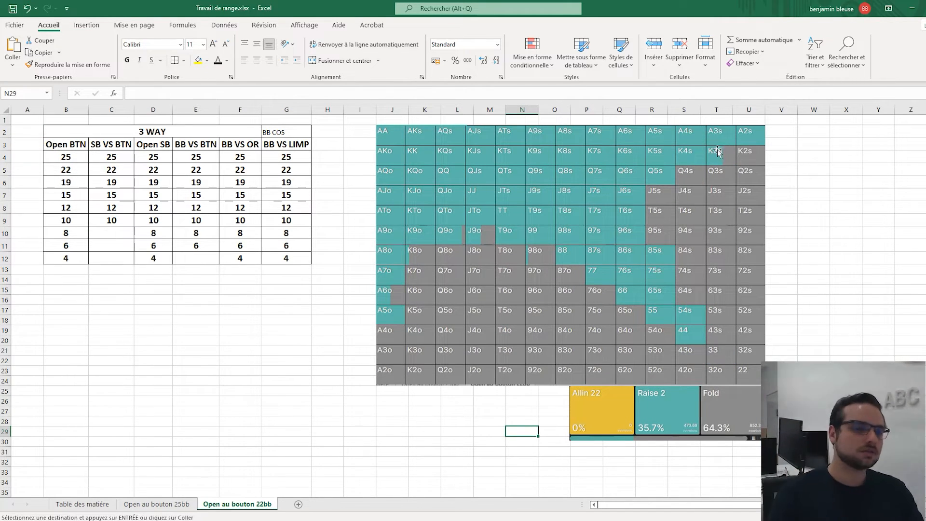
pyautogui.hotkey('ctrl', 'pageup')
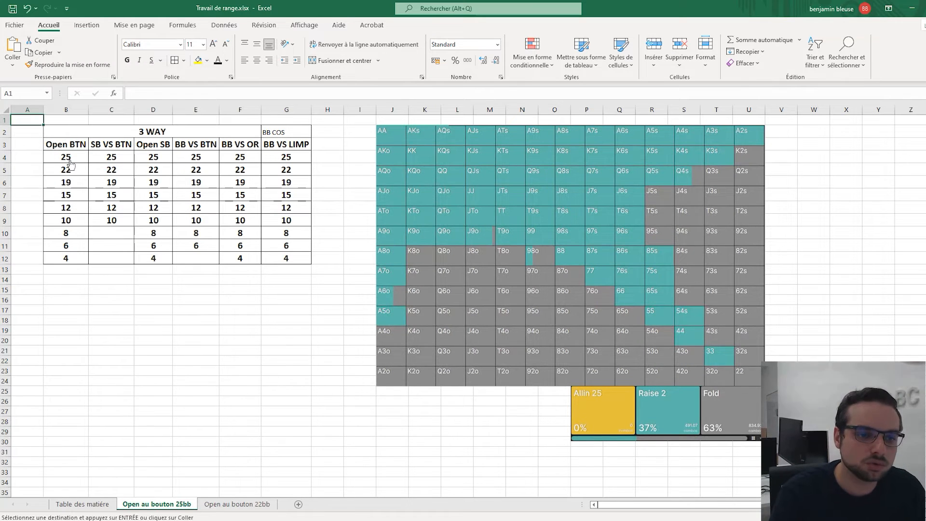
# Enter the label "VS AI SB" in cell V3 beside the range grid on "Open au bouton 25bb".
pyautogui.doubleClick(790, 146)
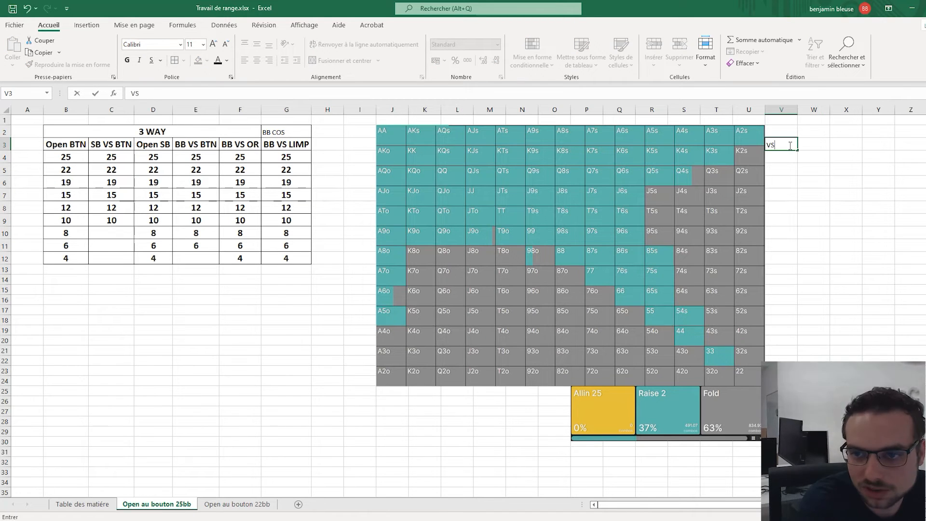
pyautogui.write('VS AI SB')
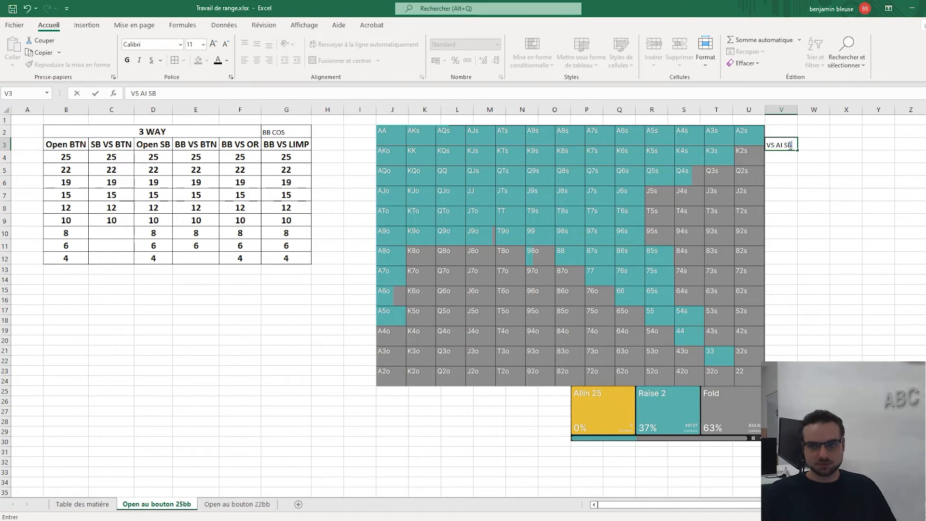
pyautogui.click(797, 169)
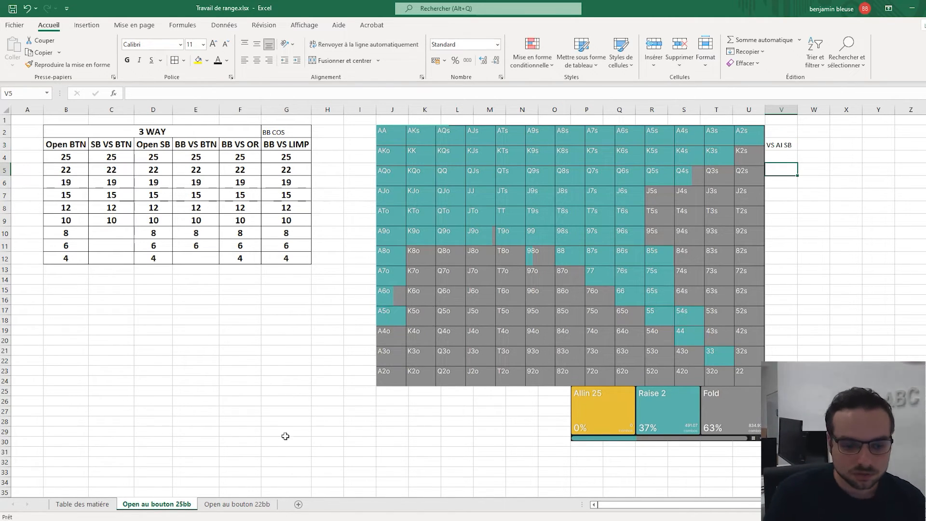
# Create a copy of the "Open au bouton 25bb" sheet at the end of the workbook.
pyautogui.rightClick(167, 503)
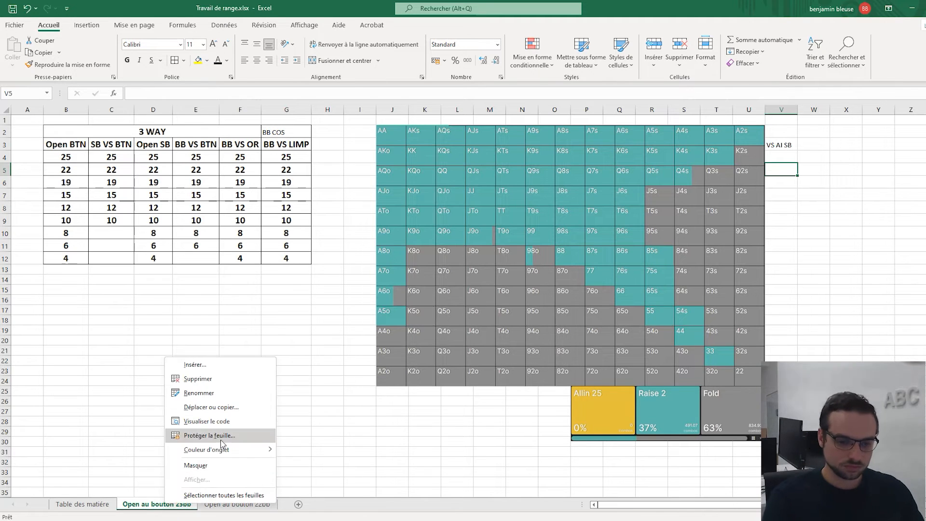
pyautogui.click(215, 408)
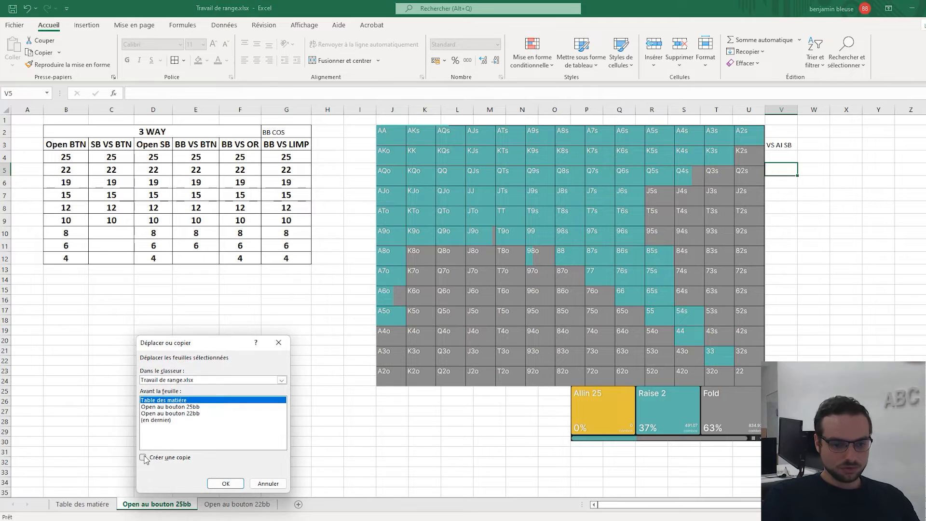
pyautogui.click(143, 457)
pyautogui.click(160, 420)
pyautogui.click(225, 483)
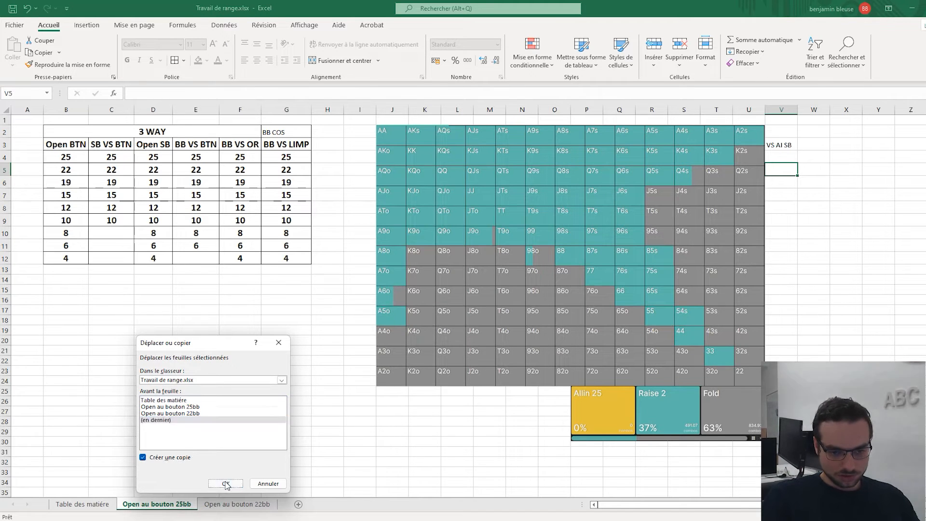
# Rename the copied sheet as "Btn VS AI SB 22 BB".
pyautogui.rightClick(325, 506)
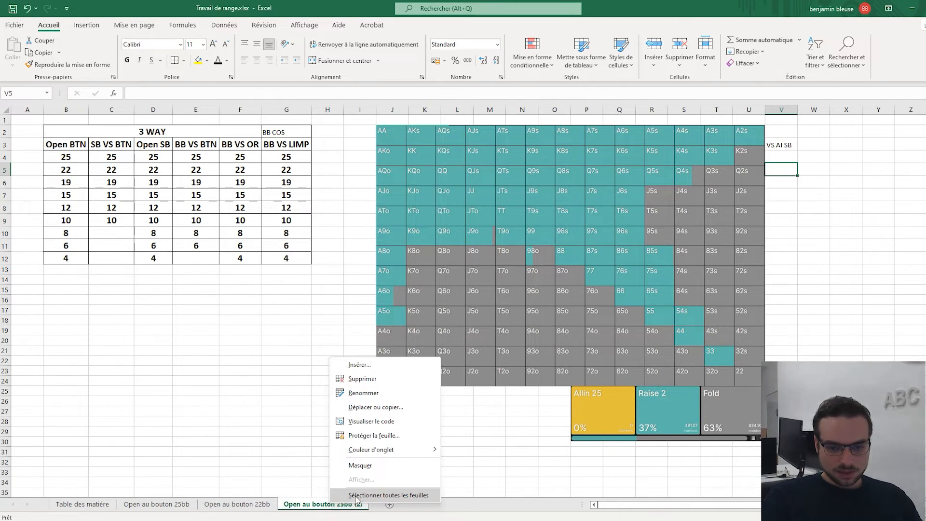
pyautogui.click(362, 393)
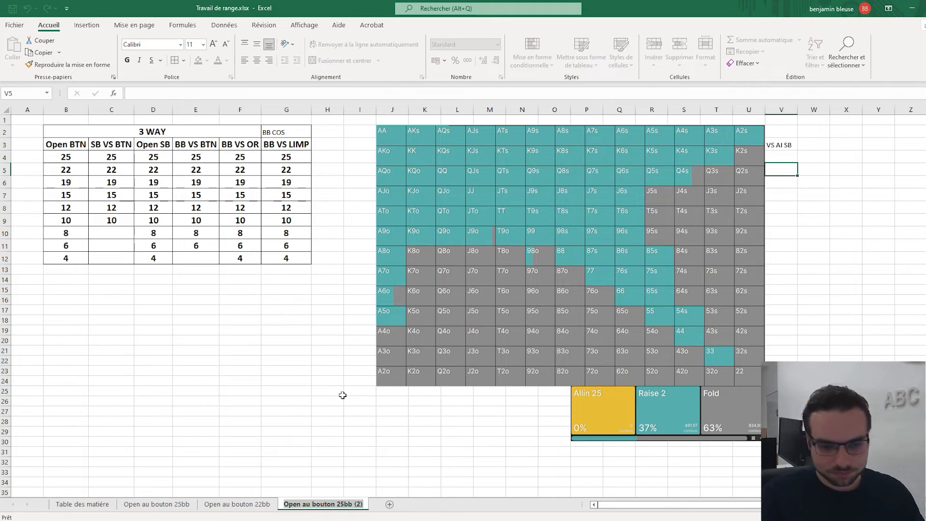
pyautogui.write('Btn VS')
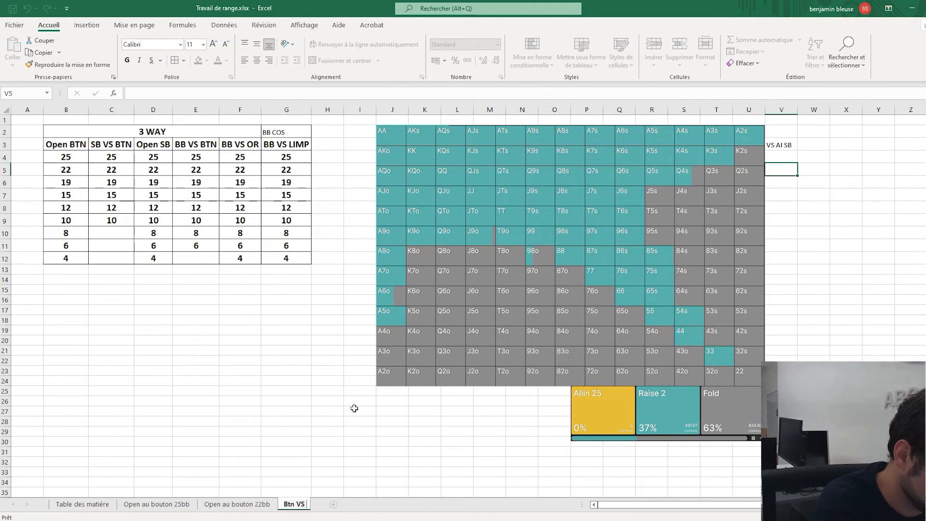
pyautogui.write(' AI SB')
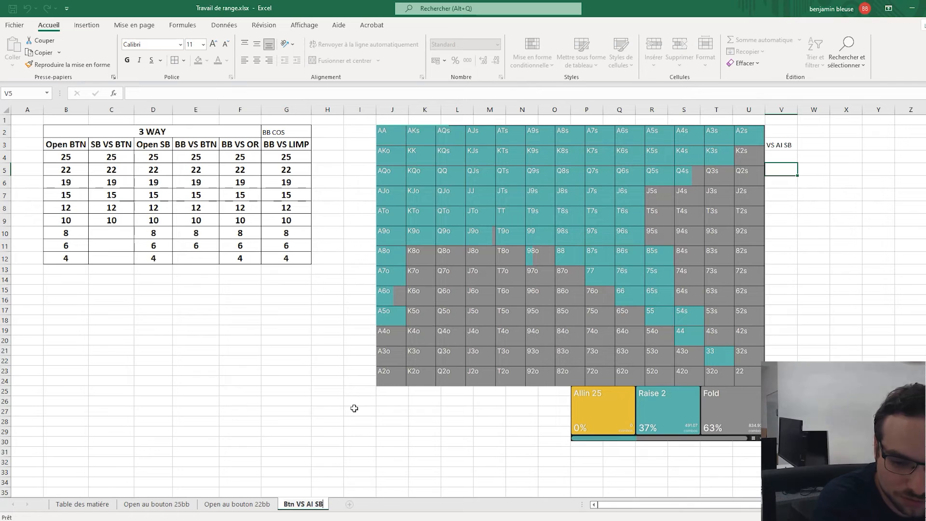
pyautogui.press('Return')
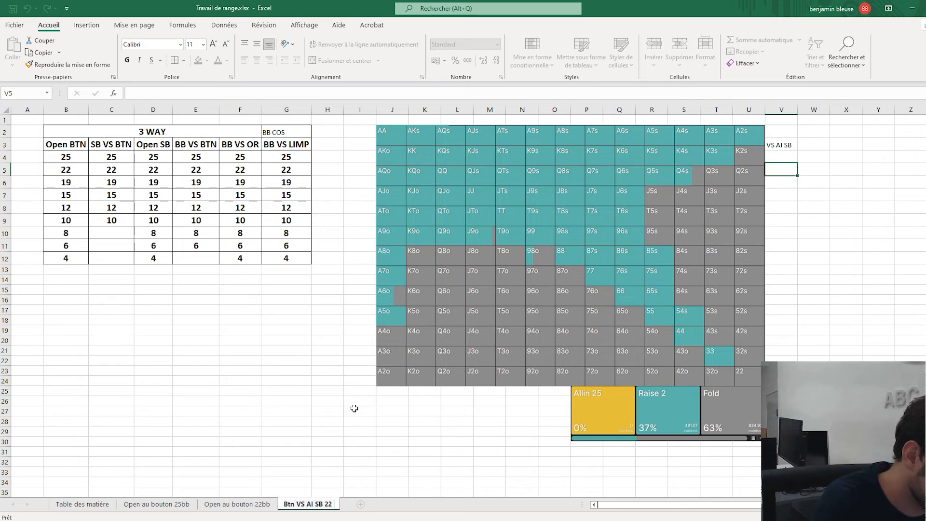
pyautogui.write('BB')
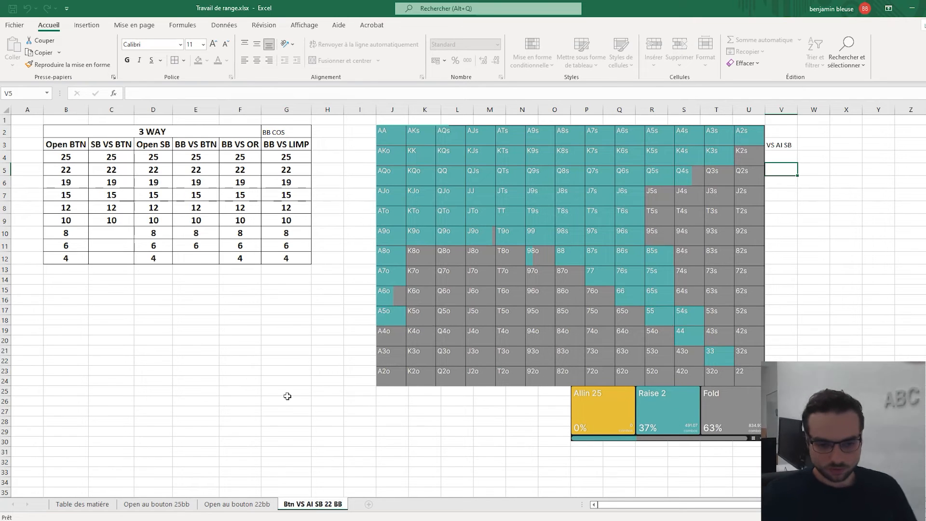
pyautogui.click(285, 396)
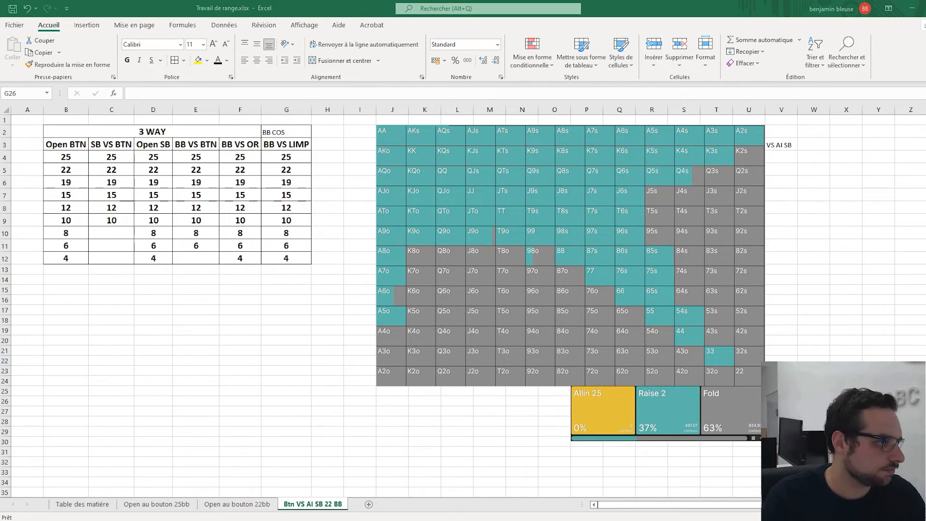
# Switch to GTO Wizard and set the 22-22-22 spot to BTN Raise 2 followed by SB Allin 22.
pyautogui.moveTo(0, 169); pyautogui.dragTo(409, 39)
pyautogui.click(226, 108)
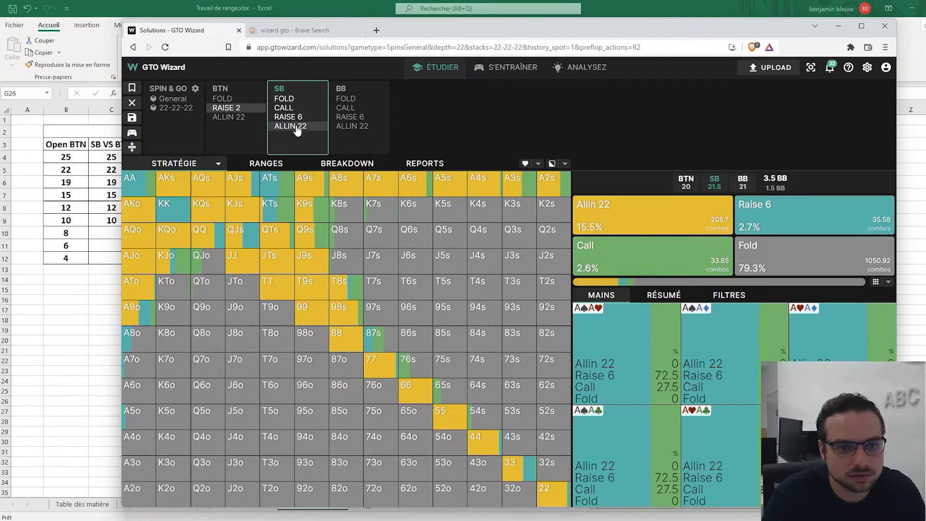
pyautogui.click(297, 128)
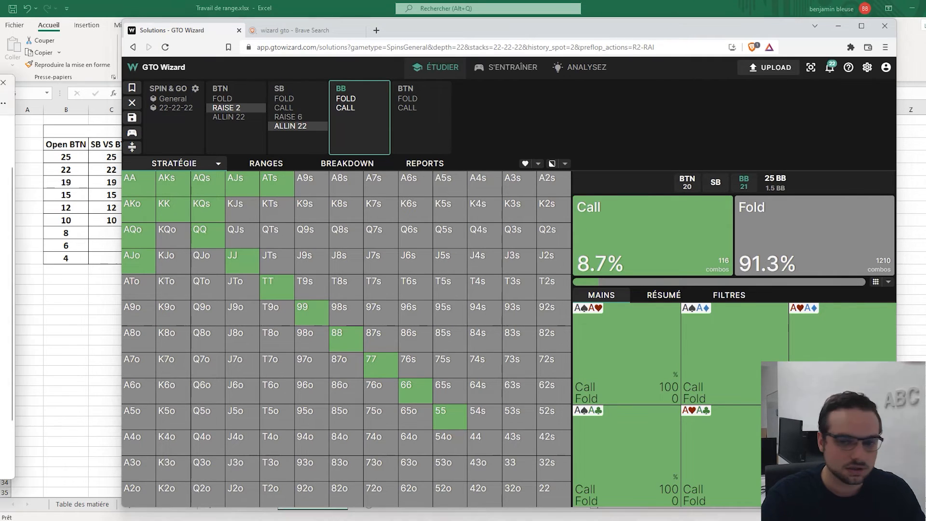
# Capture the full Call/Fold hand grid as a screenshot, retaking it with the browser window maximized.
pyautogui.press('shift+super+s')
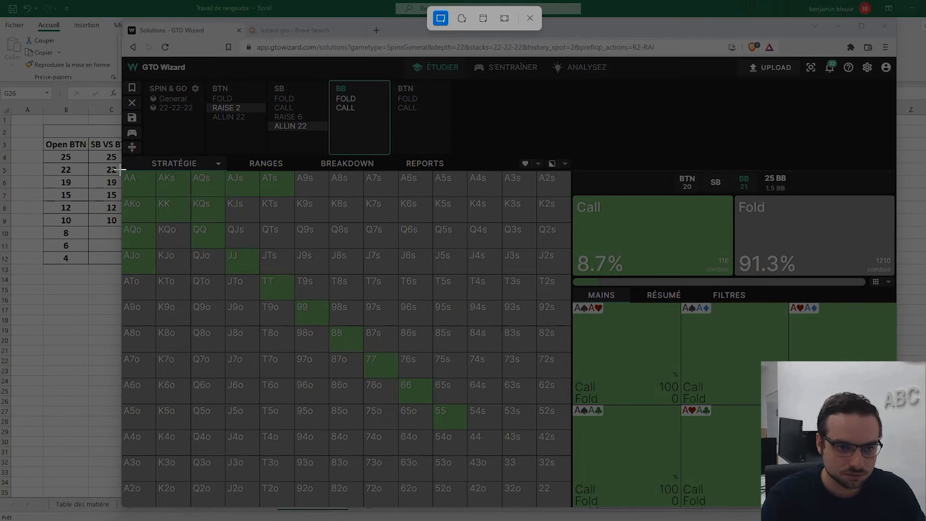
pyautogui.moveTo(123, 169); pyautogui.dragTo(571, 507)
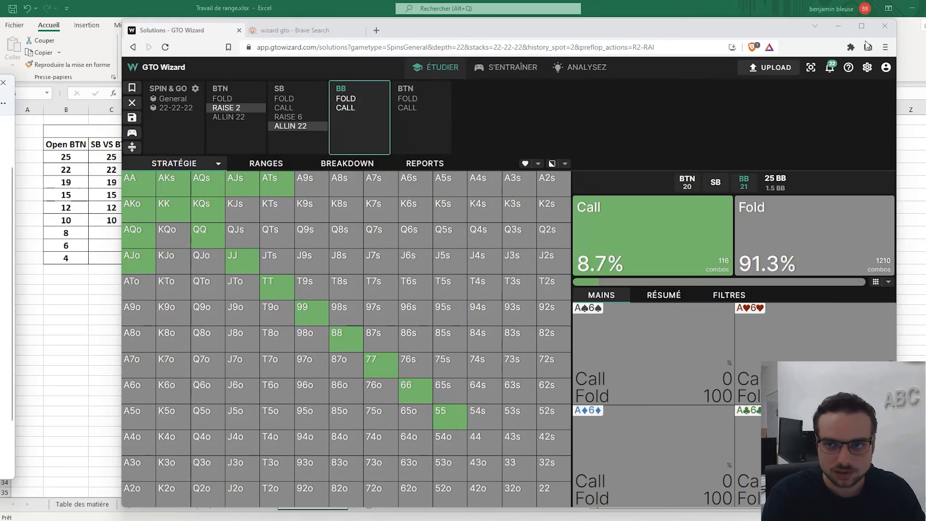
pyautogui.click(856, 29)
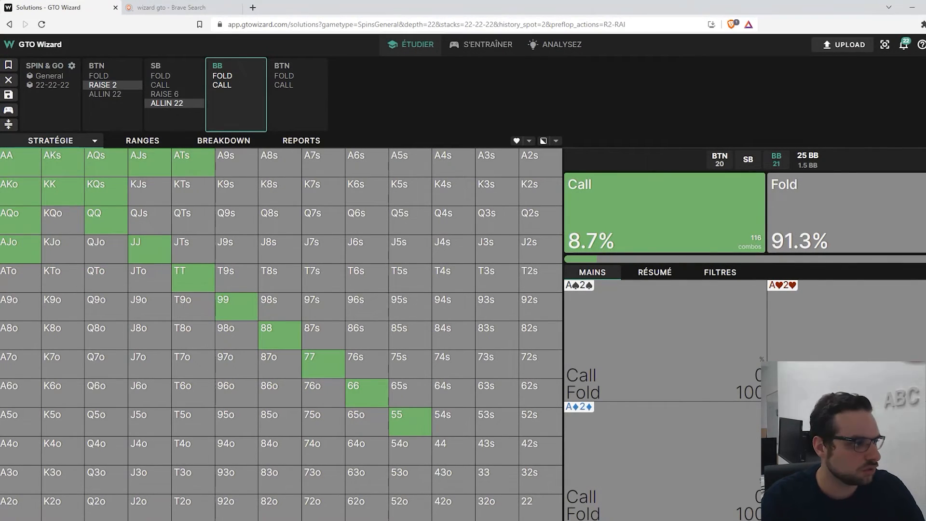
pyautogui.press('super+shift+s')
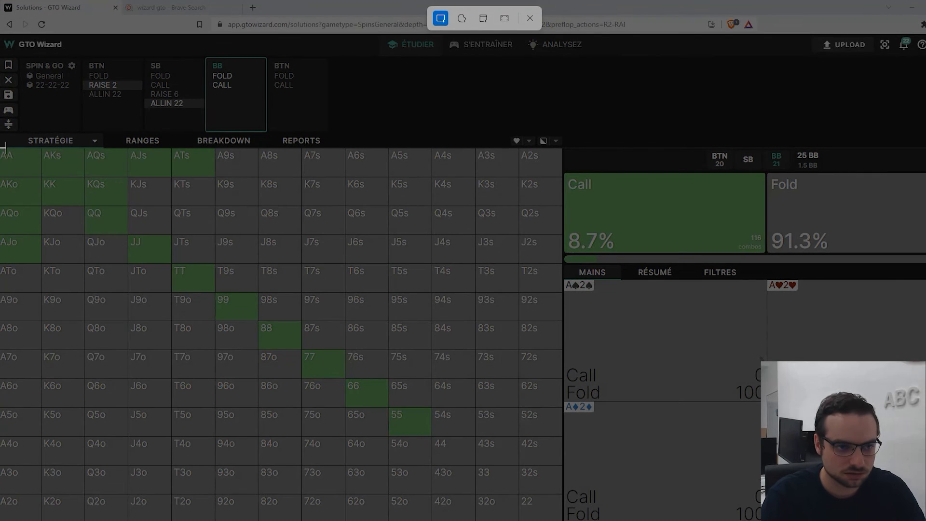
pyautogui.moveTo(3, 146); pyautogui.dragTo(564, 520)
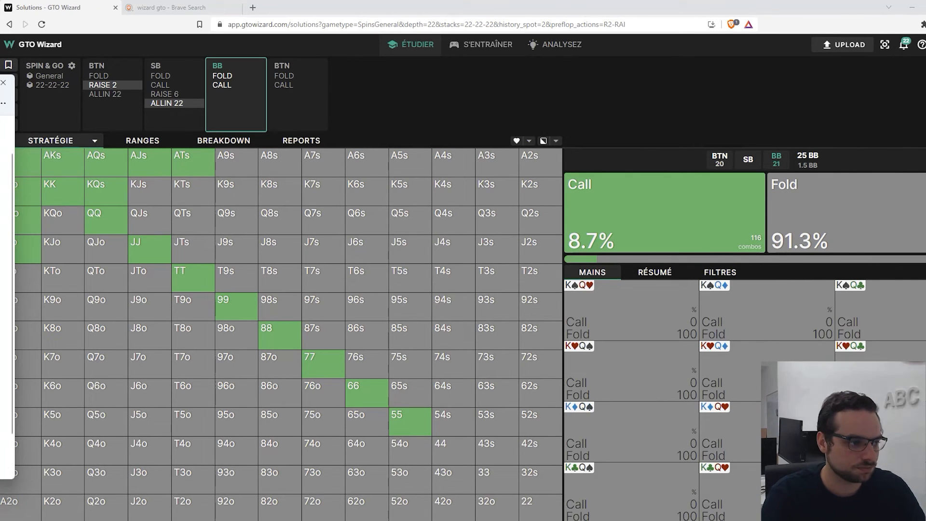
# Switch to Excel and replace the range picture on "Btn VS AI SB 22 BB" with the captured grid from the clipboard.
pyautogui.hotkey('alt', 'Tab')
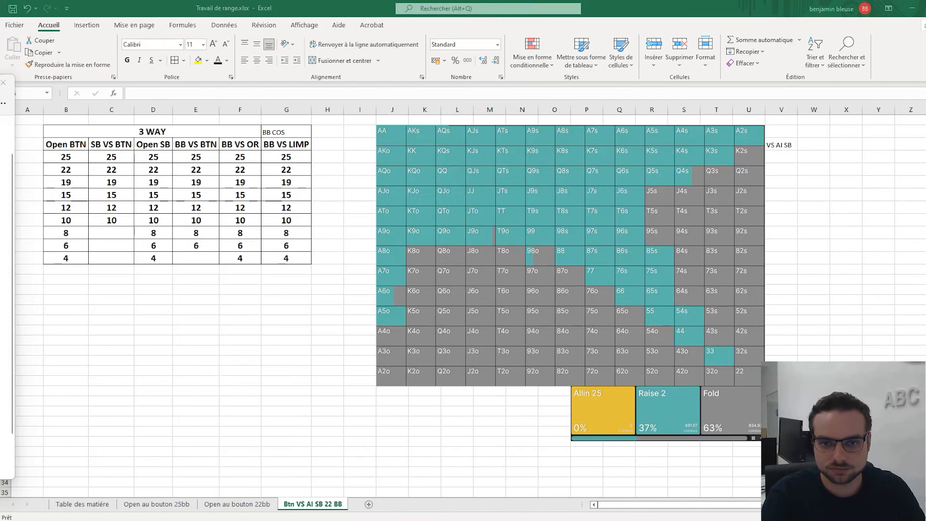
pyautogui.rightClick(533, 213)
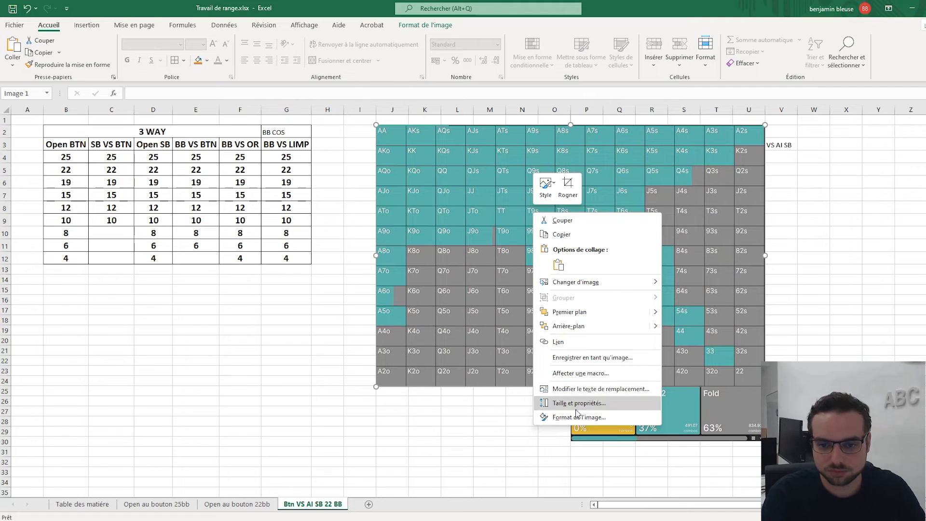
pyautogui.moveTo(577, 282)
pyautogui.click(719, 340)
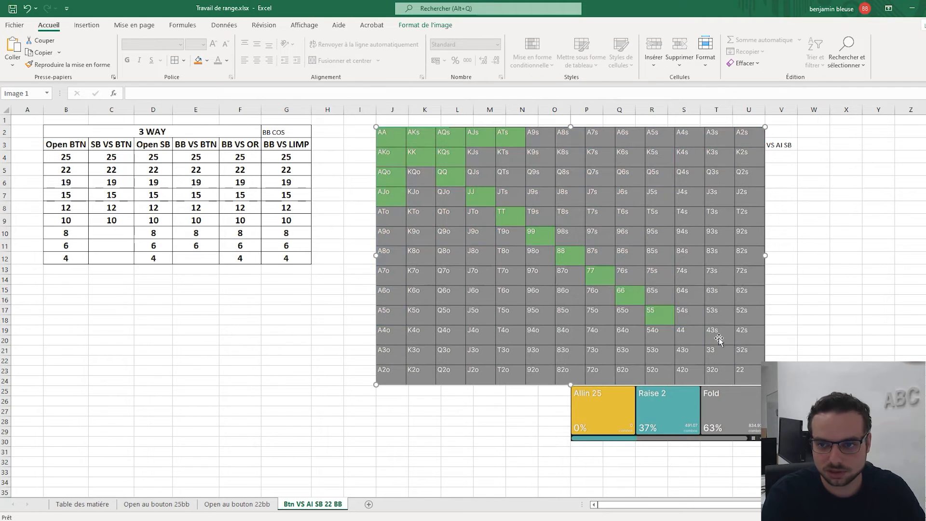
# Stretch the new grid picture vertically to match the size and position of the grid on "Open au bouton 22bb".
pyautogui.moveTo(571, 384); pyautogui.dragTo(569, 386)
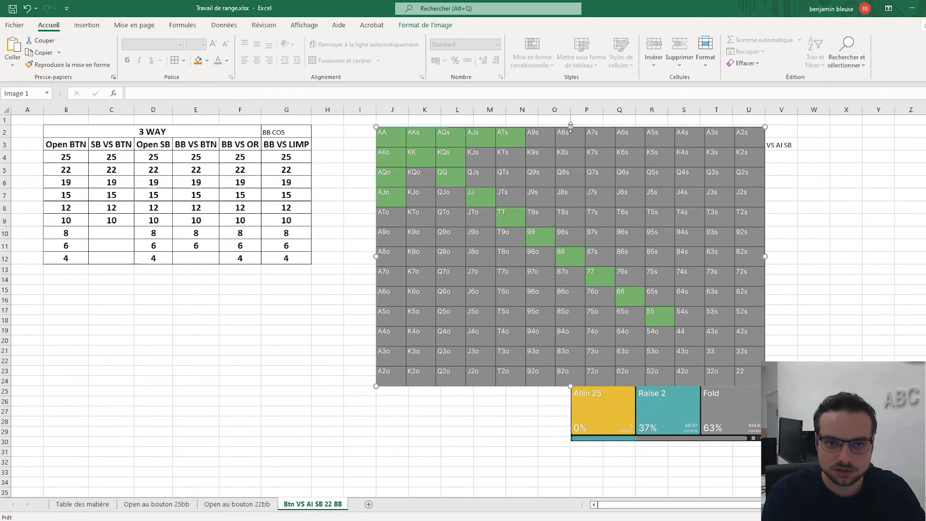
pyautogui.click(242, 504)
pyautogui.click(289, 505)
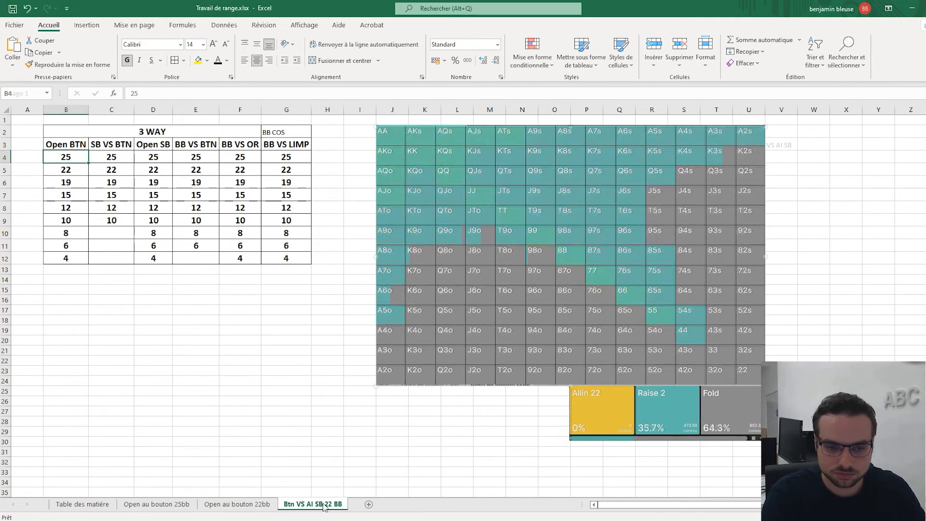
pyautogui.moveTo(570, 126); pyautogui.dragTo(569, 124)
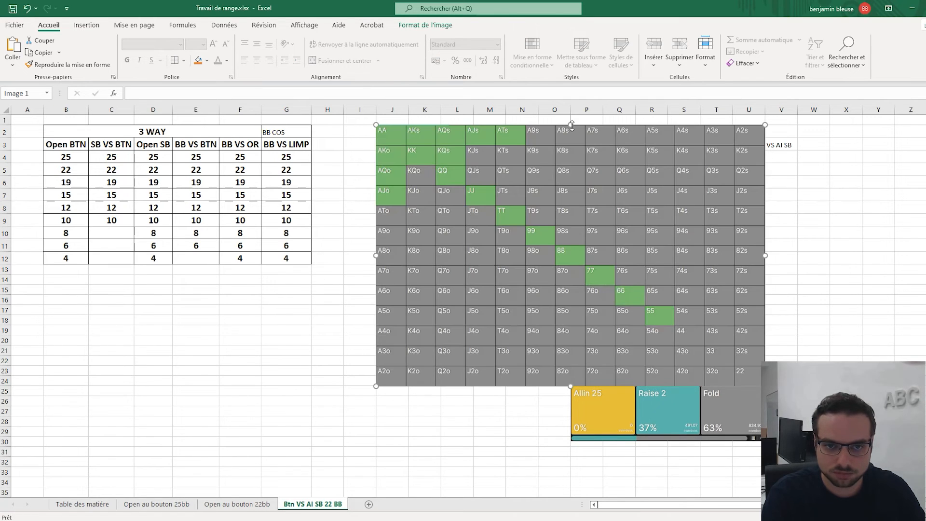
pyautogui.click(878, 219)
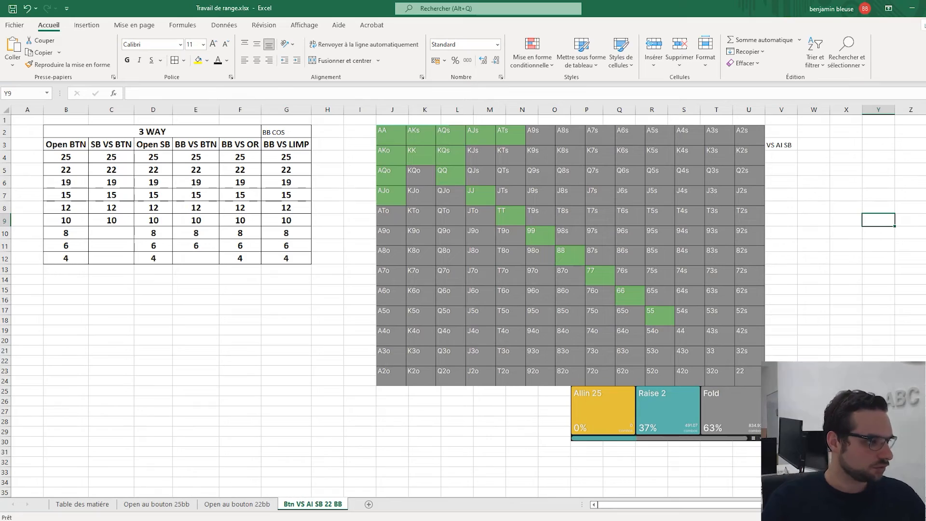
# Capture GTO Wizard's Call and Fold summary and use it to replace the legend picture below the grid in Excel.
pyautogui.hotkey('alt', 'Tab')
pyautogui.moveTo(471, 81); pyautogui.dragTo(523, 62)
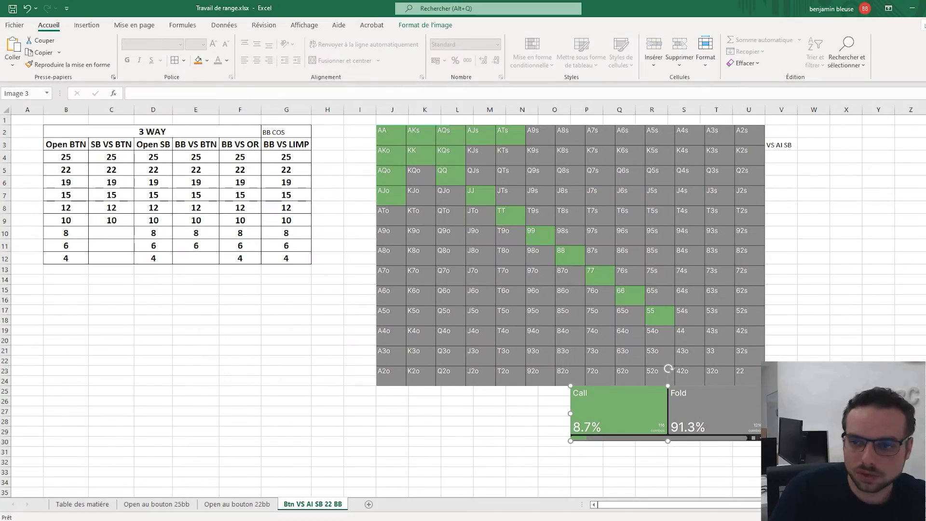
pyautogui.click(878, 412)
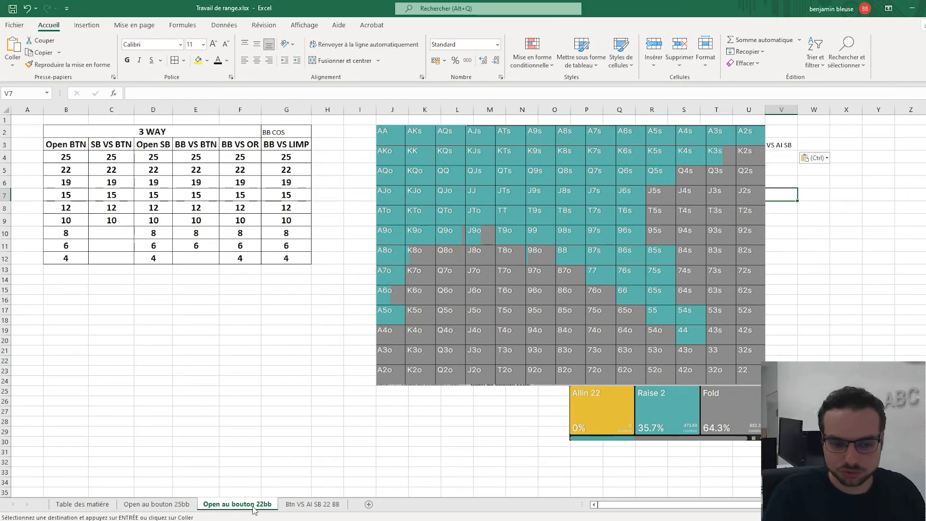
# Link the "VS AI SB" cell V3 on "Open au bouton 22bb" to cell A1 of the "Btn VS AI SB 22 BB" sheet.
pyautogui.click(788, 143)
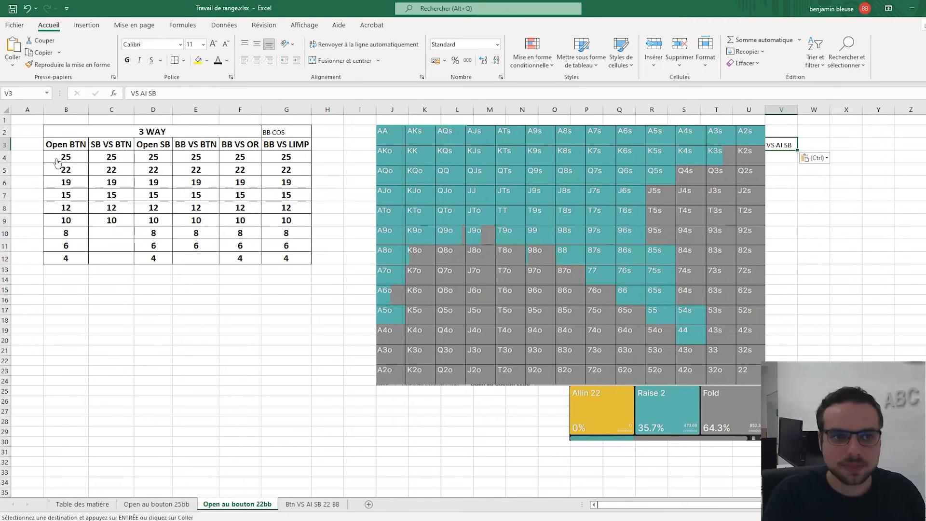
pyautogui.rightClick(780, 144)
pyautogui.click(809, 420)
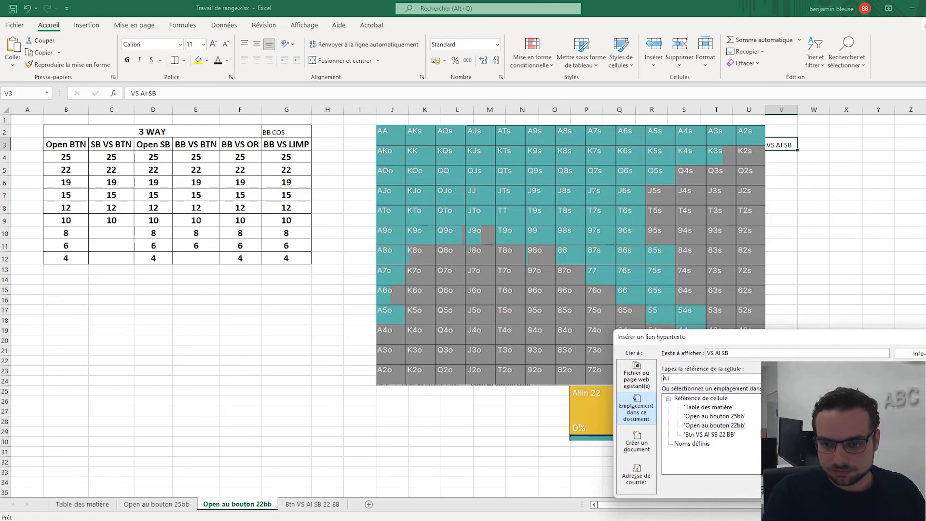
pyautogui.click(708, 435)
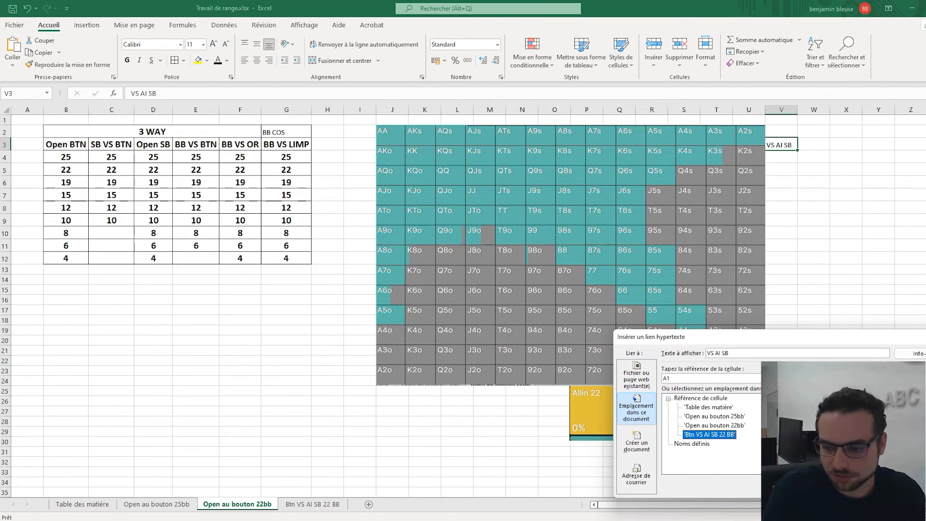
pyautogui.press('Return')
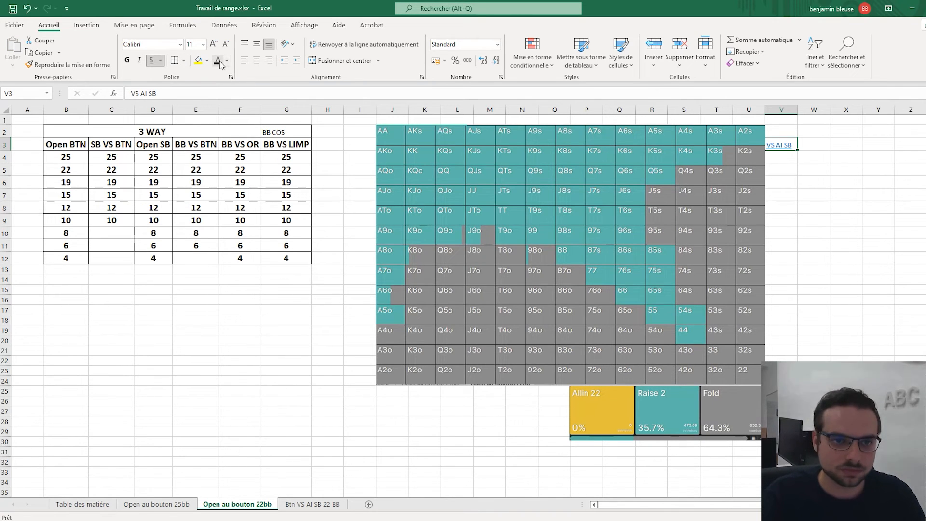
# Format the linked "VS AI SB" text in V3 as bold, black and size 14.
pyautogui.click(127, 60)
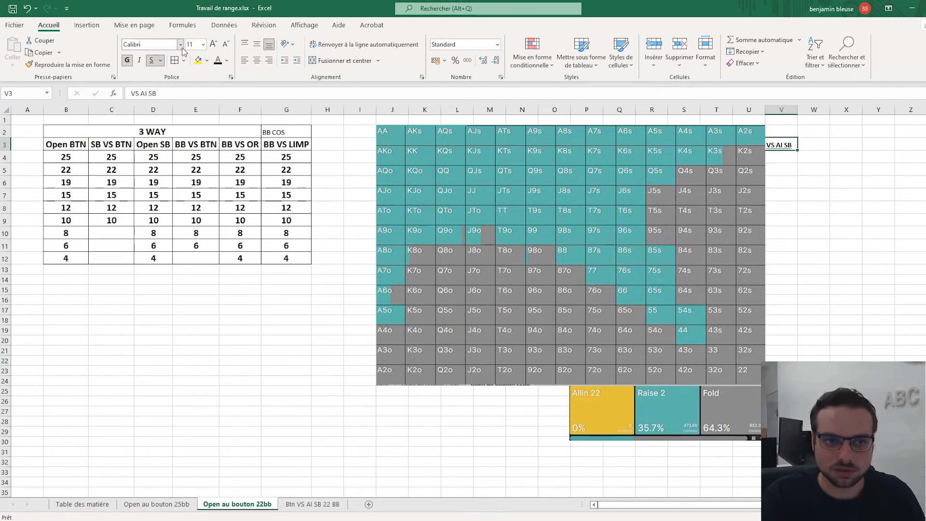
pyautogui.click(213, 44)
pyautogui.click(212, 44)
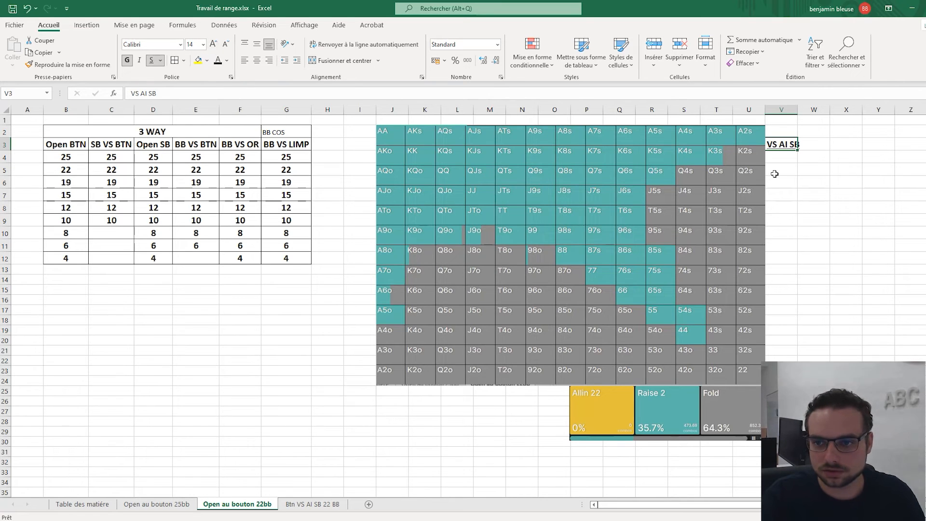
# Auto-fit column V to the "VS AI SB" text and remove the underline from V3 on "Open au bouton 22bb".
pyautogui.doubleClick(798, 112)
pyautogui.press('Down')
pyautogui.press('Down')
pyautogui.press('Down')
pyautogui.press('Down')
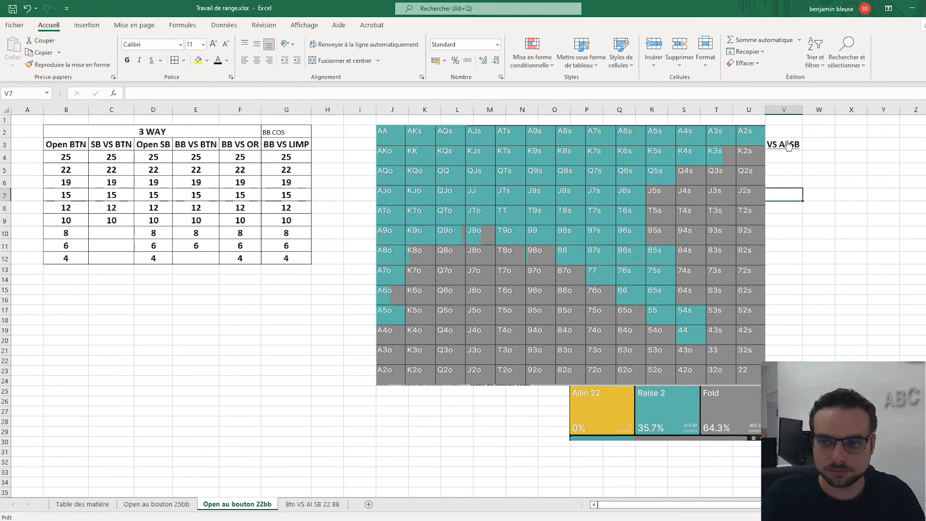
pyautogui.click(791, 139)
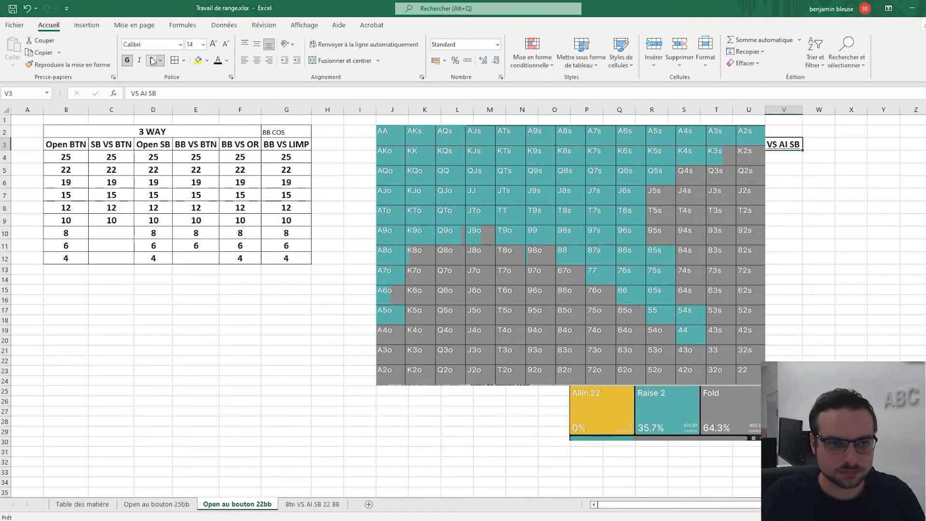
pyautogui.click(812, 232)
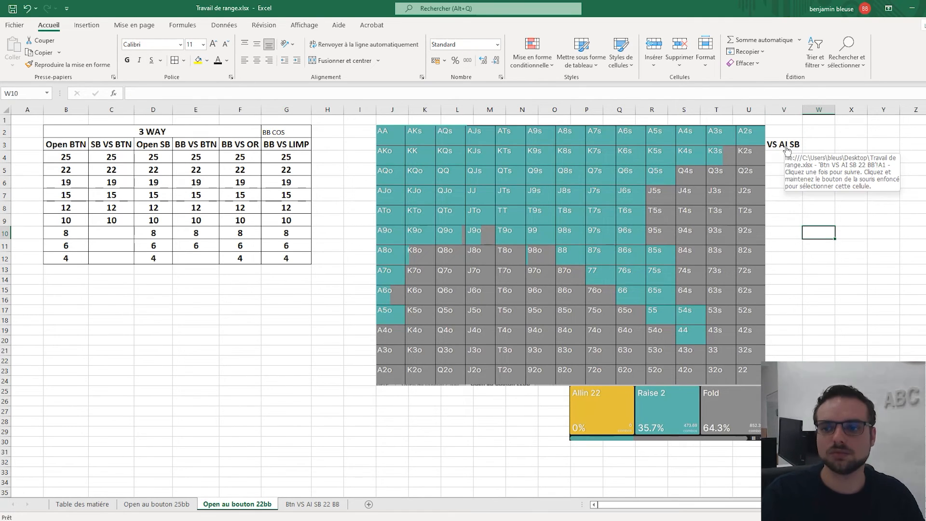
# Test the "VS AI SB" link in V3 and return to the "Open au bouton 22bb" sheet.
pyautogui.click(784, 137)
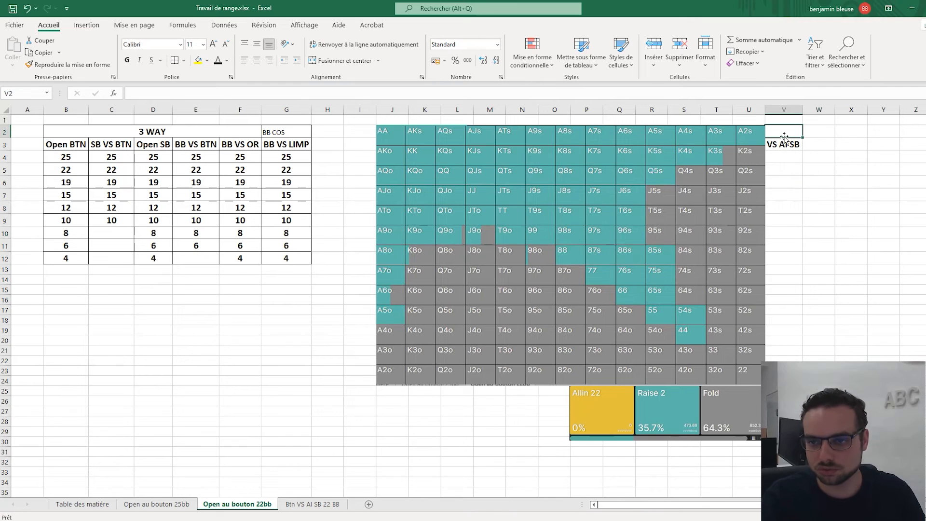
pyautogui.click(787, 146)
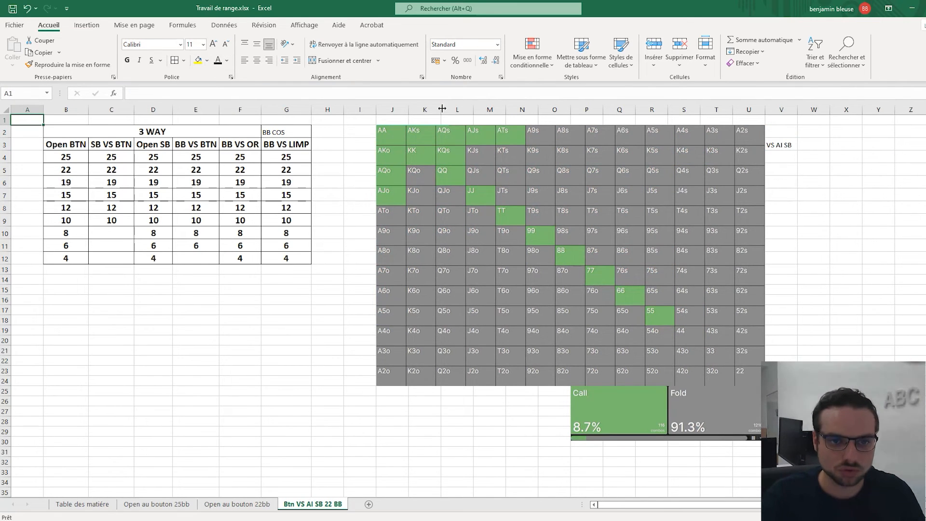
pyautogui.click(237, 504)
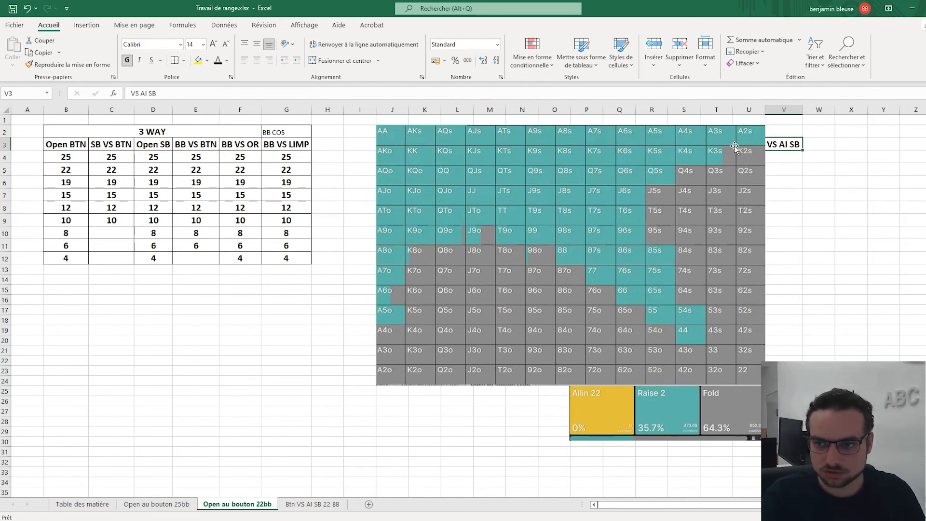
# Reduce the "VS AI SB" text in V3 to size 12 and remove its bold formatting.
pyautogui.click(226, 44)
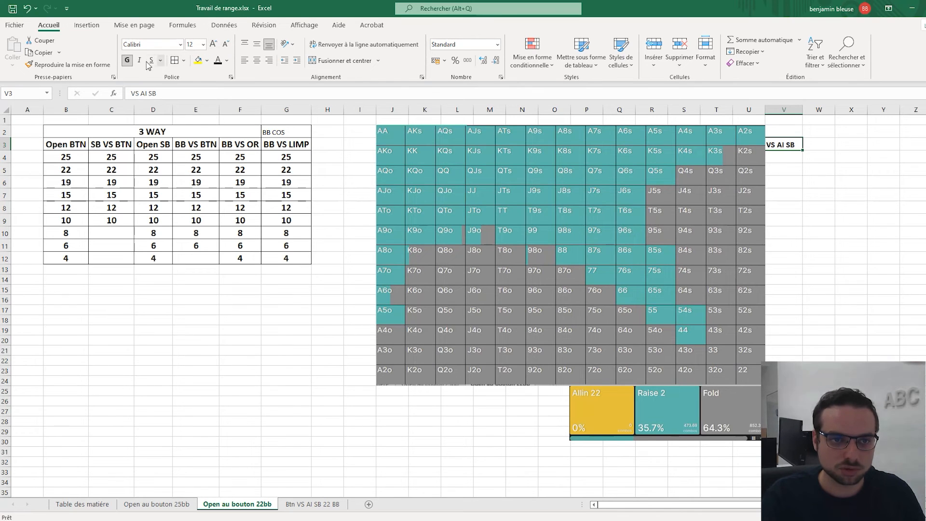
pyautogui.click(128, 60)
pyautogui.click(772, 171)
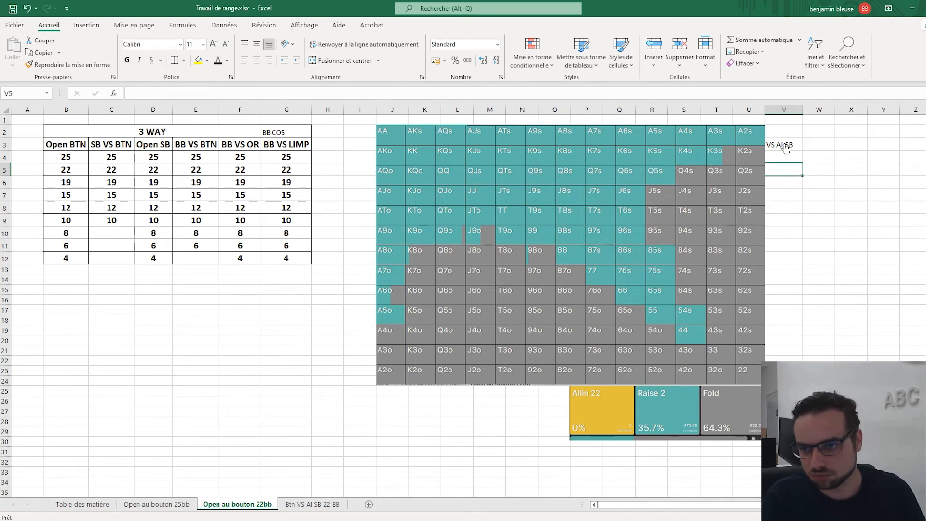
# Check navigation between "Open au bouton 22bb" and "Btn VS AI SB 22 BB", ending on the "Btn VS AI SB 22 BB" sheet.
pyautogui.click(782, 148)
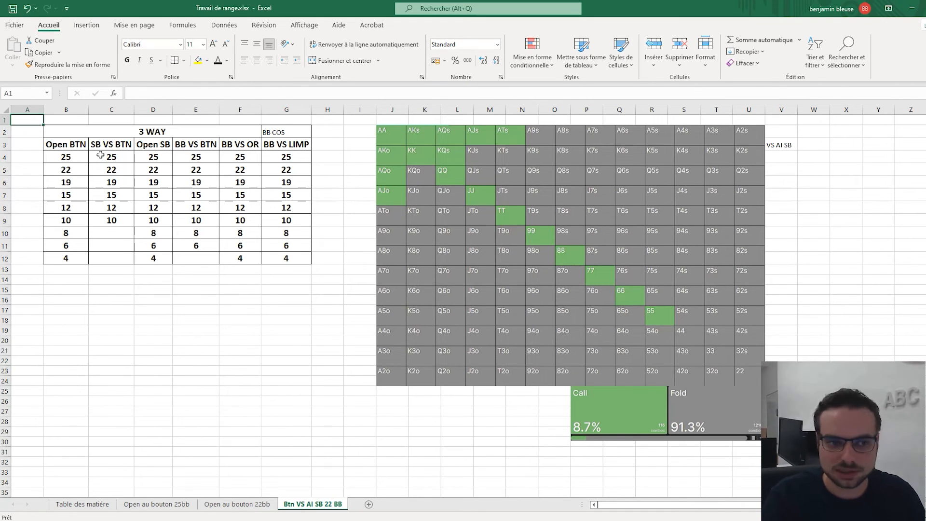
pyautogui.hotkey('ctrl', 'pageup')
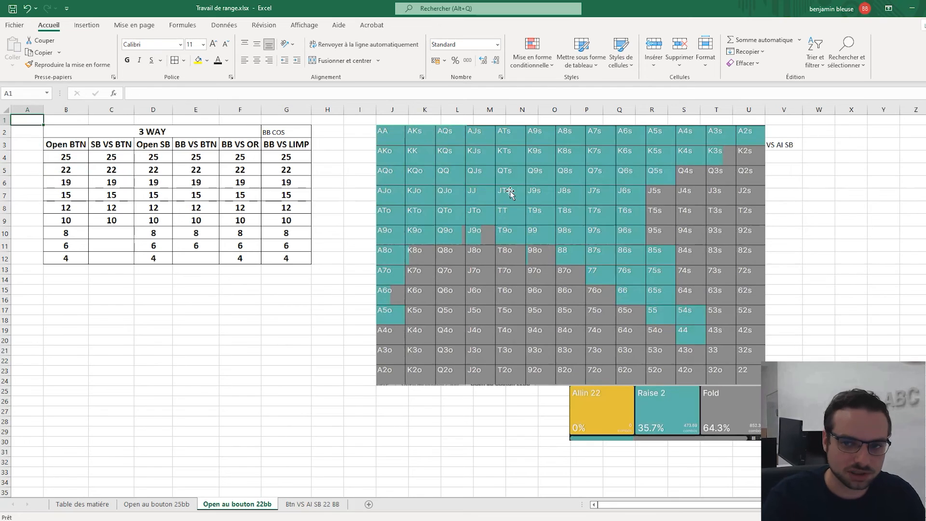
pyautogui.click(791, 145)
pyautogui.hotkey('ctrl', 'pagedown')
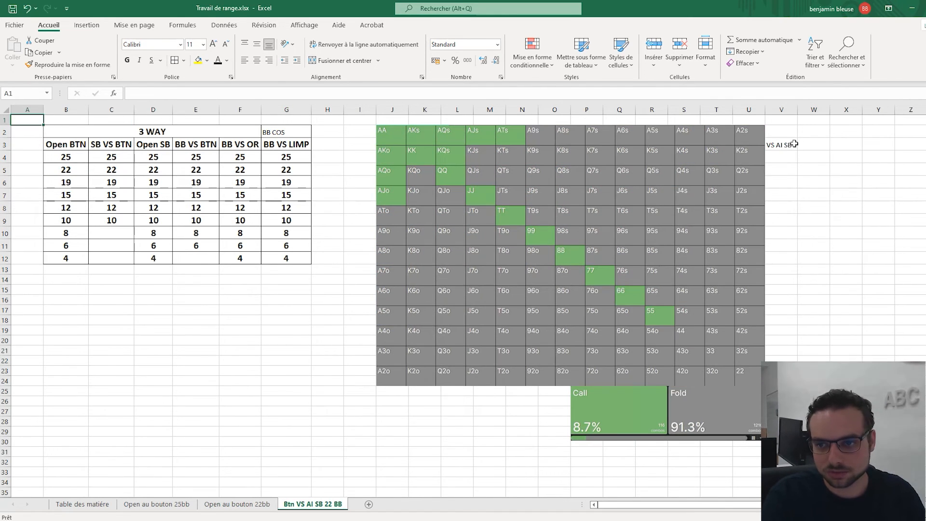
# Replace the "VS AI SB" text in V3 of the "Btn VS AI SB 22 BB" sheet with "Retour".
pyautogui.click(794, 144)
pyautogui.write('R')
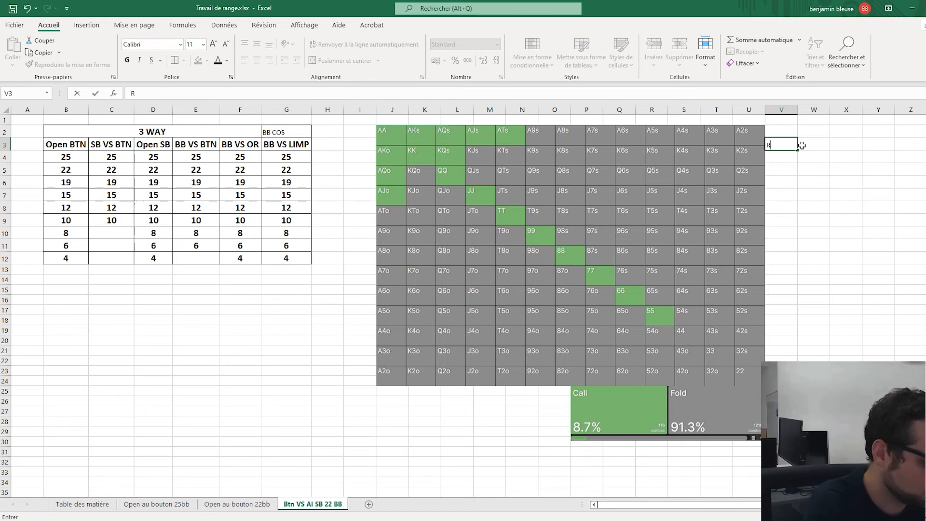
pyautogui.write('etour')
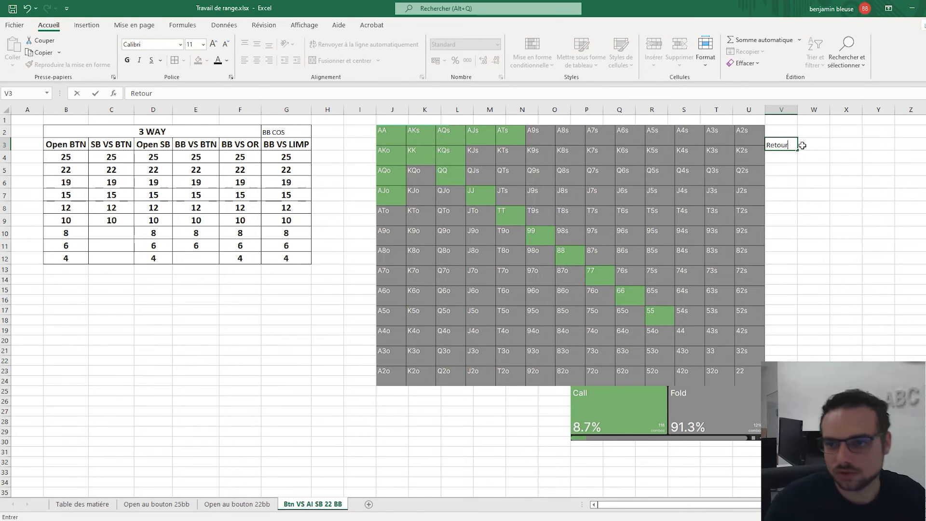
pyautogui.click(800, 153)
pyautogui.click(790, 147)
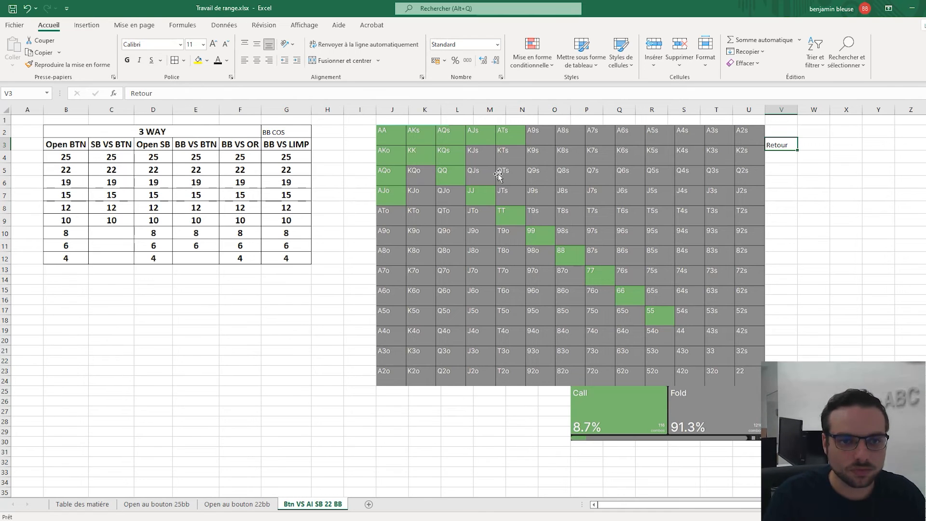
# Link the "Retour" cell V3 to cell A1 of the "Open au bouton 22bb" sheet.
pyautogui.rightClick(782, 147)
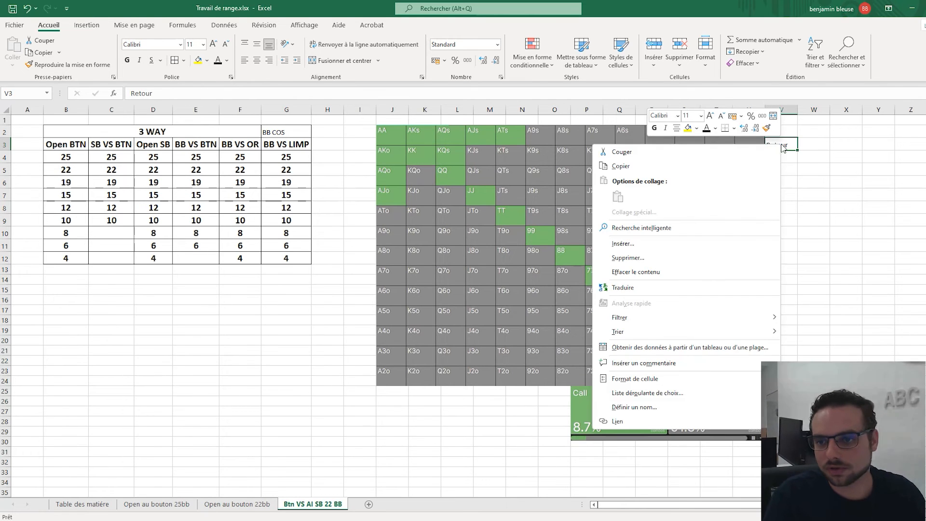
pyautogui.click(621, 421)
pyautogui.click(561, 426)
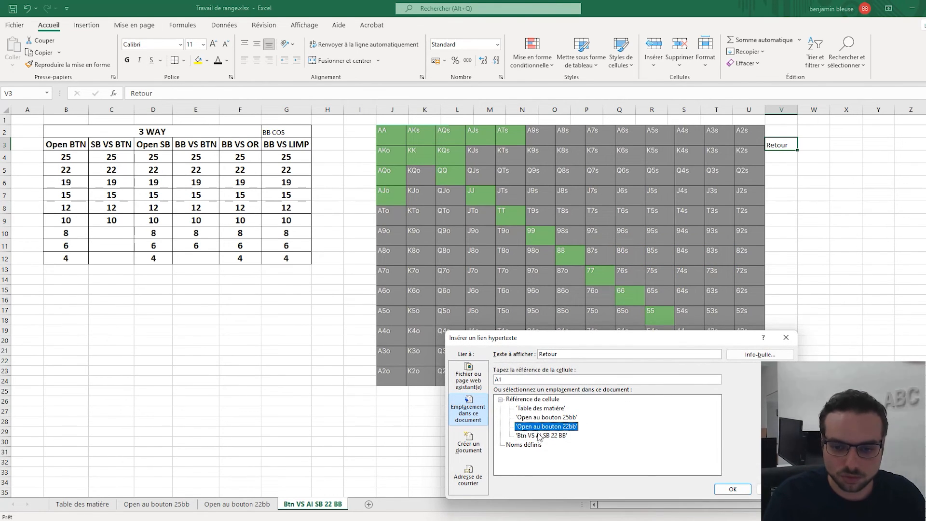
pyautogui.click(732, 489)
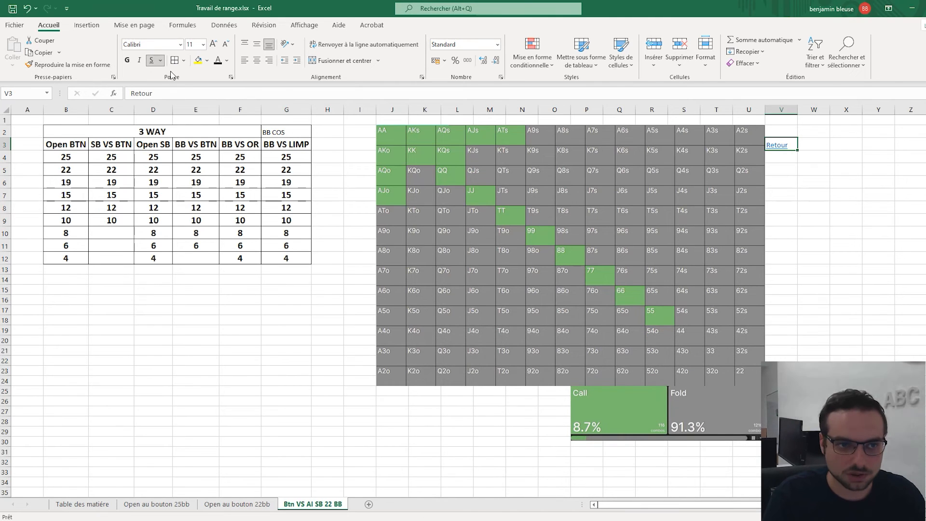
# Format the linked "Retour" text in V3 as bold and black without underline.
pyautogui.click(151, 60)
pyautogui.click(127, 60)
pyautogui.click(217, 62)
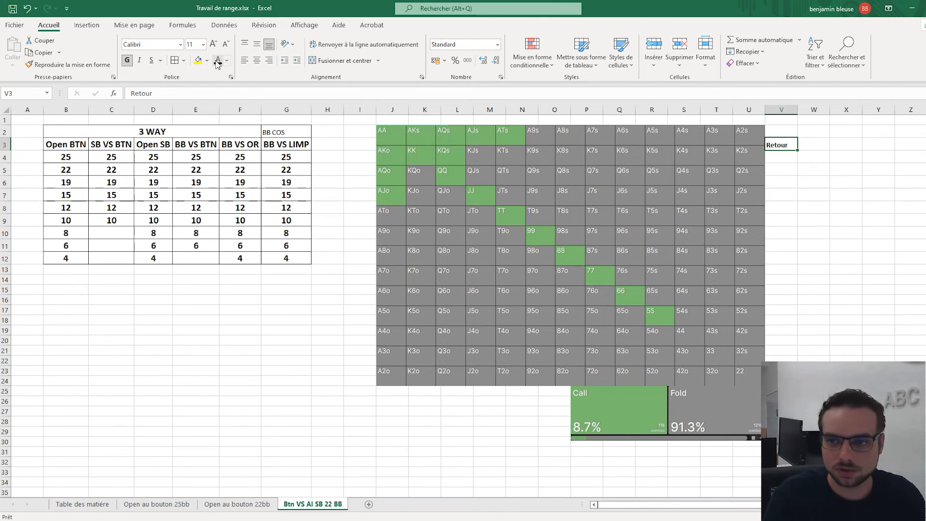
pyautogui.click(807, 168)
# Test the "Retour" and "VS AI SB" links between the "Btn VS AI SB 22 BB" and "Open au bouton 22bb" sheets.
pyautogui.click(782, 151)
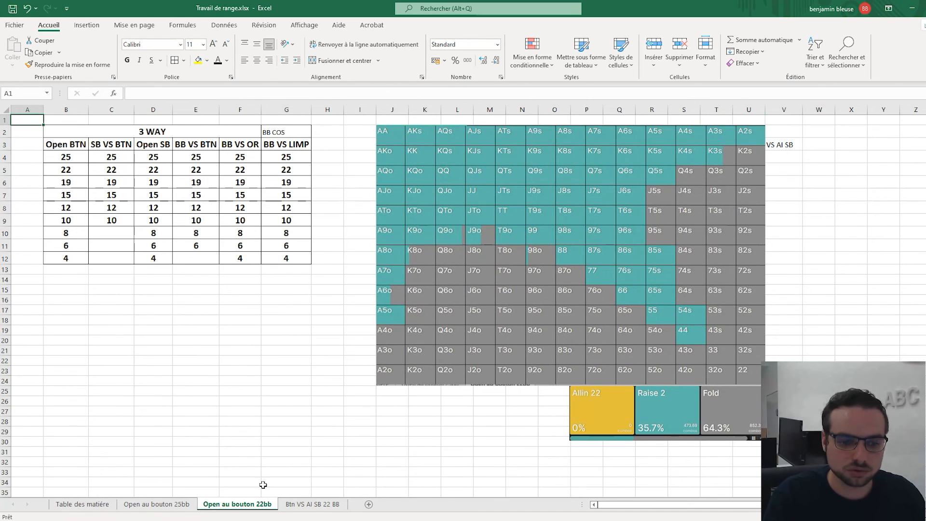
pyautogui.click(786, 150)
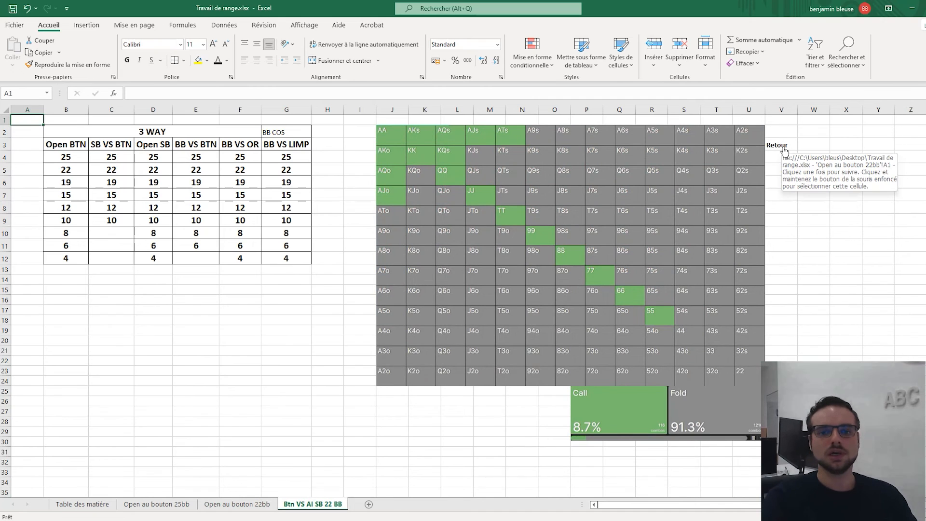
pyautogui.click(784, 151)
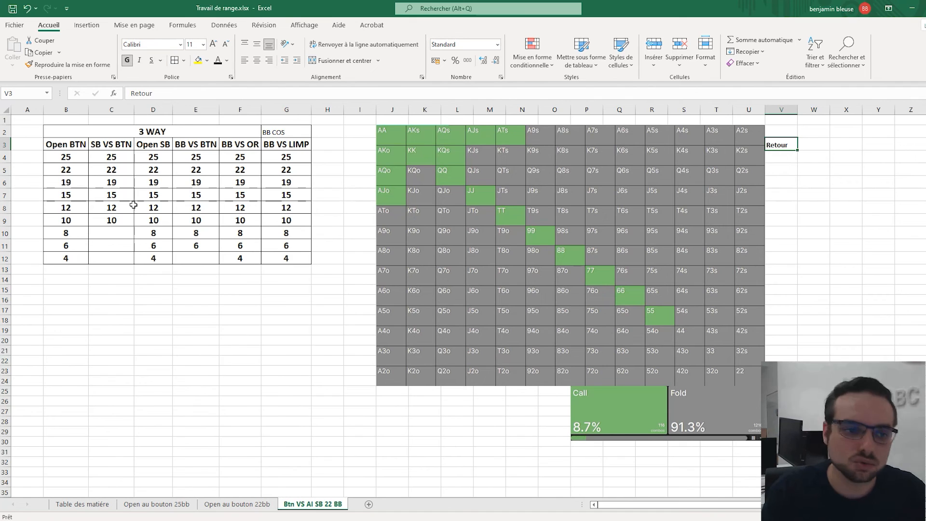
# Copy the 3 WAY table B2:G12 from "Table des matiére" and paste it over the table on "Btn VS AI SB 22 BB".
pyautogui.click(76, 507)
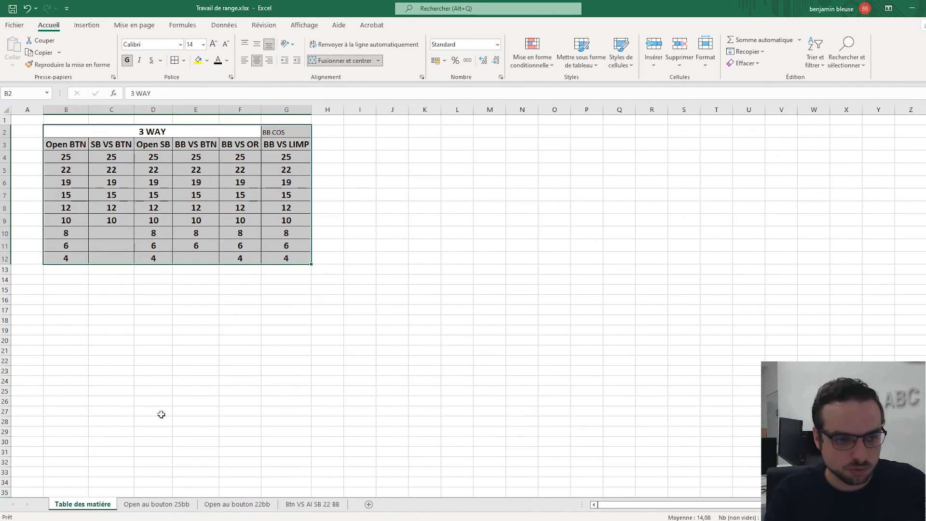
pyautogui.moveTo(60, 128); pyautogui.dragTo(304, 256)
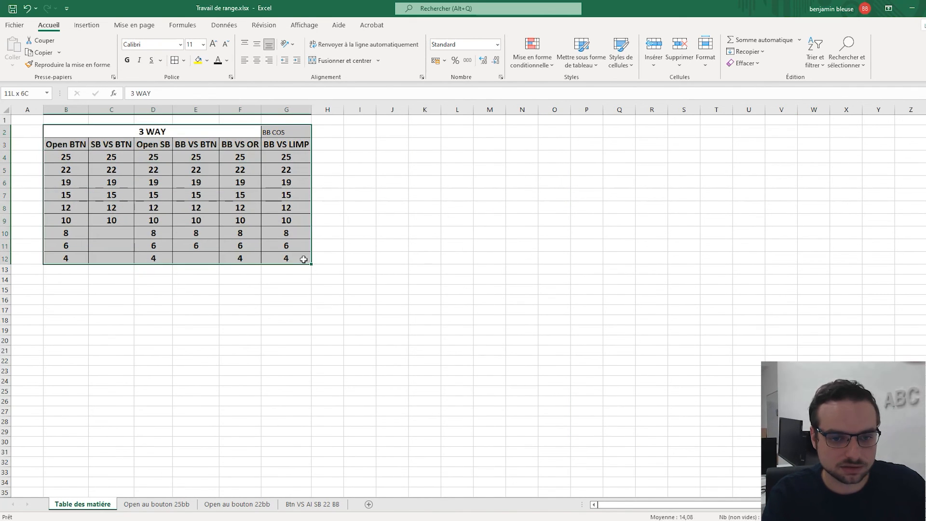
pyautogui.rightClick(206, 137)
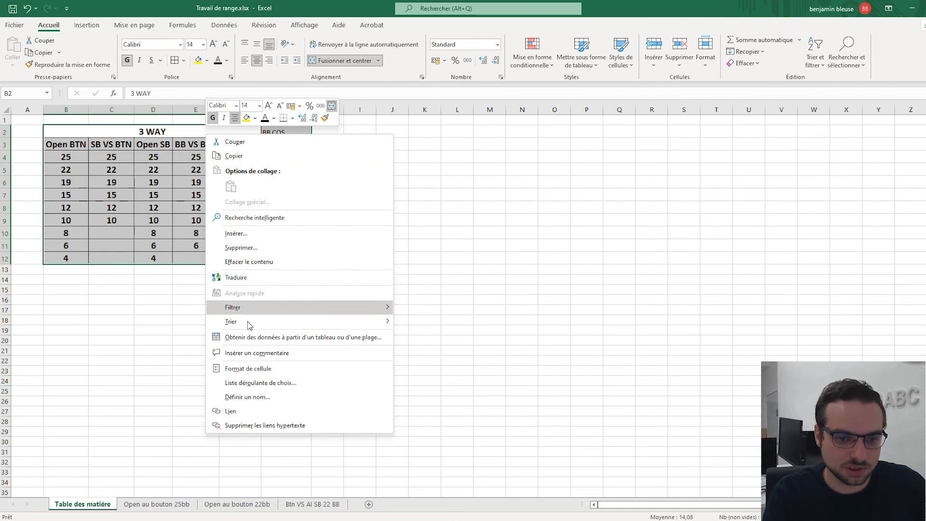
pyautogui.click(236, 156)
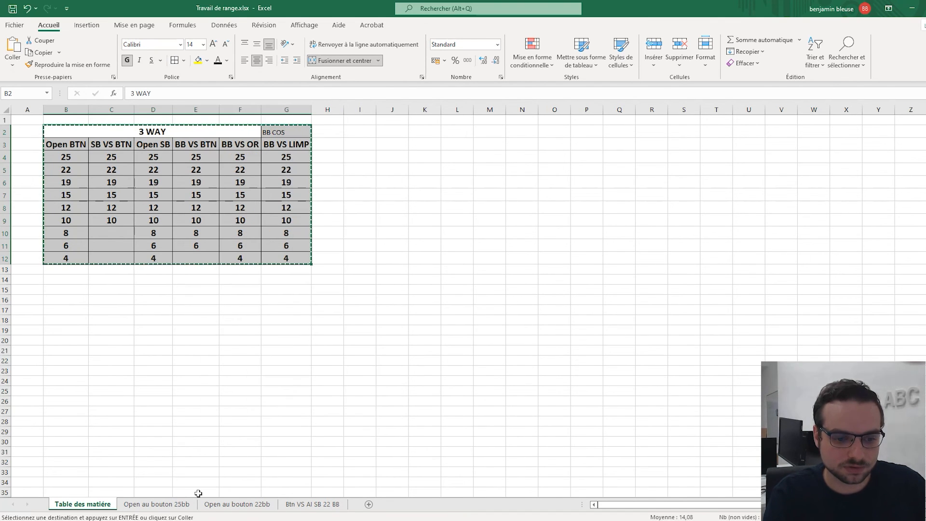
pyautogui.click(330, 504)
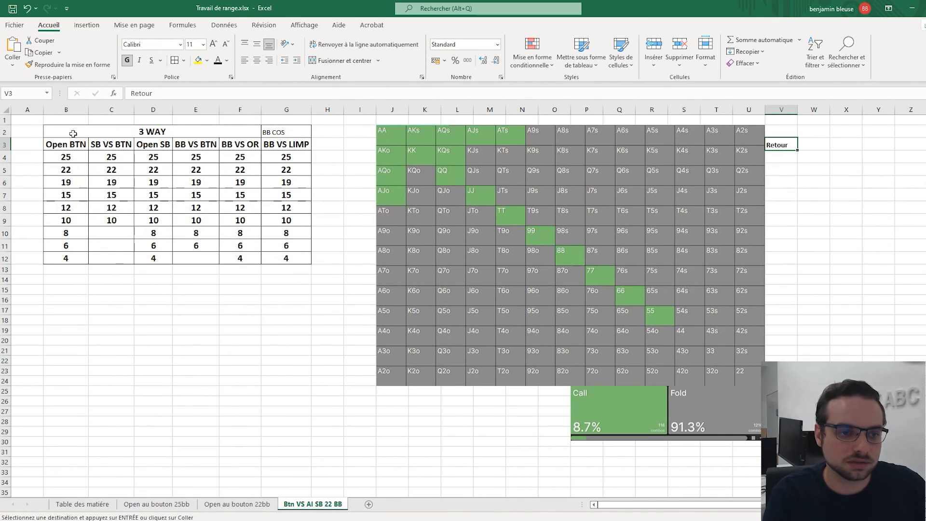
pyautogui.moveTo(72, 133); pyautogui.dragTo(290, 256)
pyautogui.rightClick(114, 130)
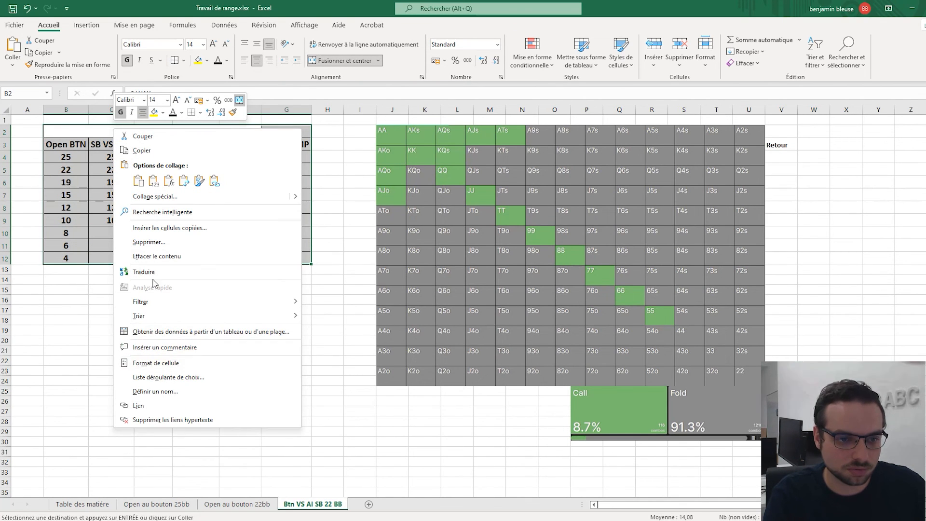
pyautogui.click(138, 181)
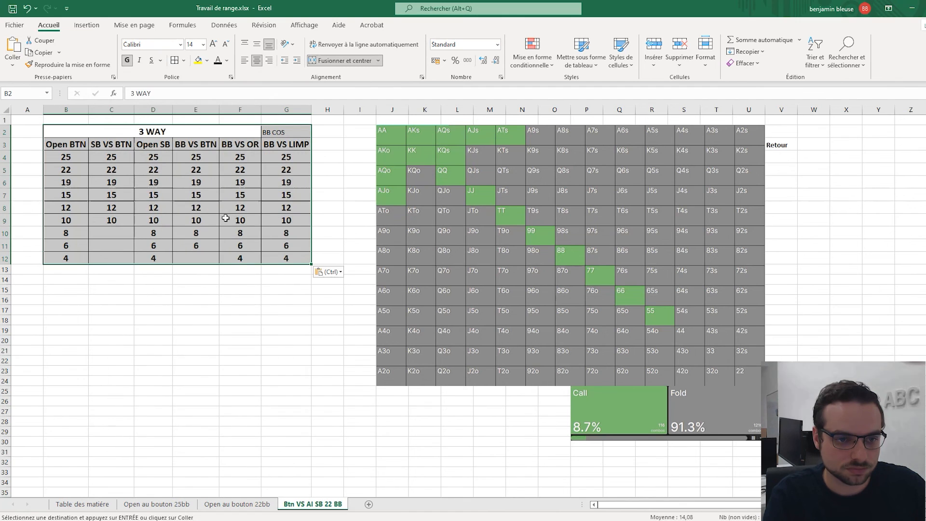
pyautogui.click(235, 296)
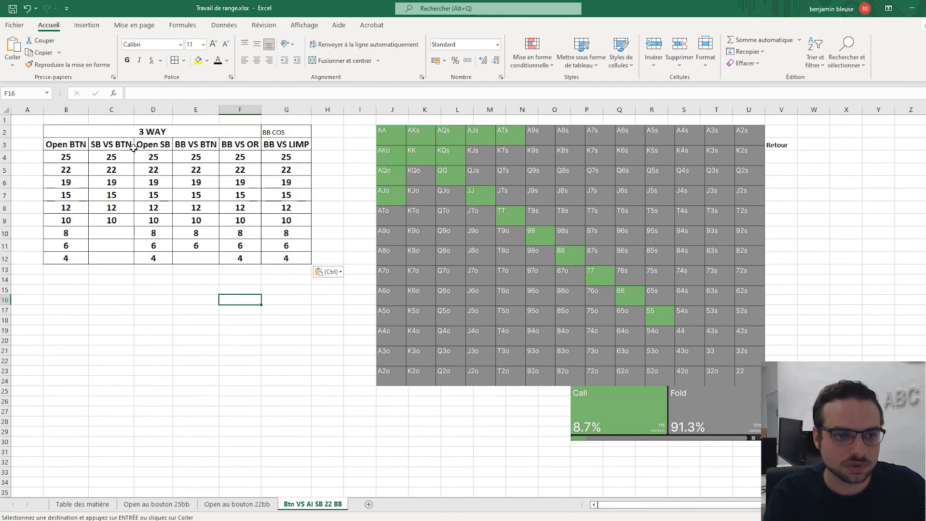
# Check the 3 WAY table's Open BTN links by switching between "Open au bouton 22bb" and "Open au bouton 25bb".
pyautogui.hotkey('ctrl', 'pageup')
pyautogui.hotkey('ctrl', 'pageup')
pyautogui.hotkey('ctrl', 'pagedown')
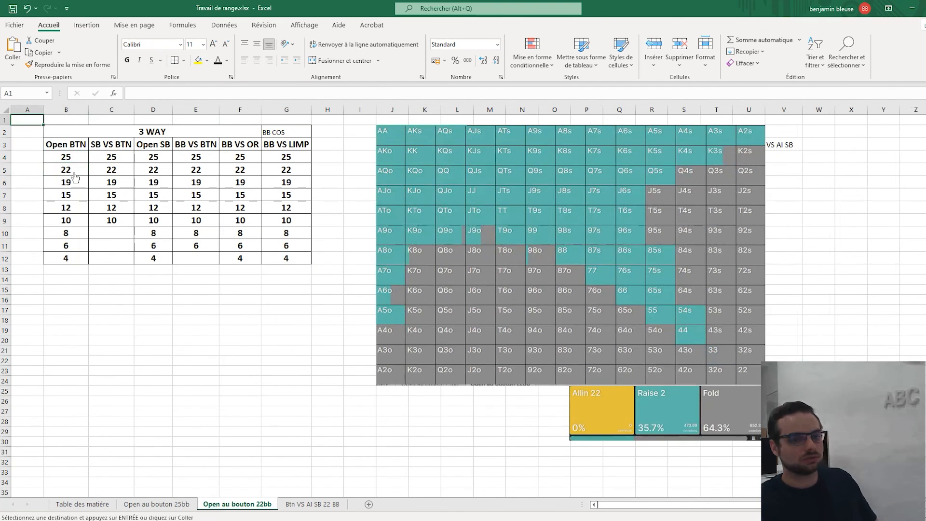
pyautogui.hotkey('ctrl', 'pageup')
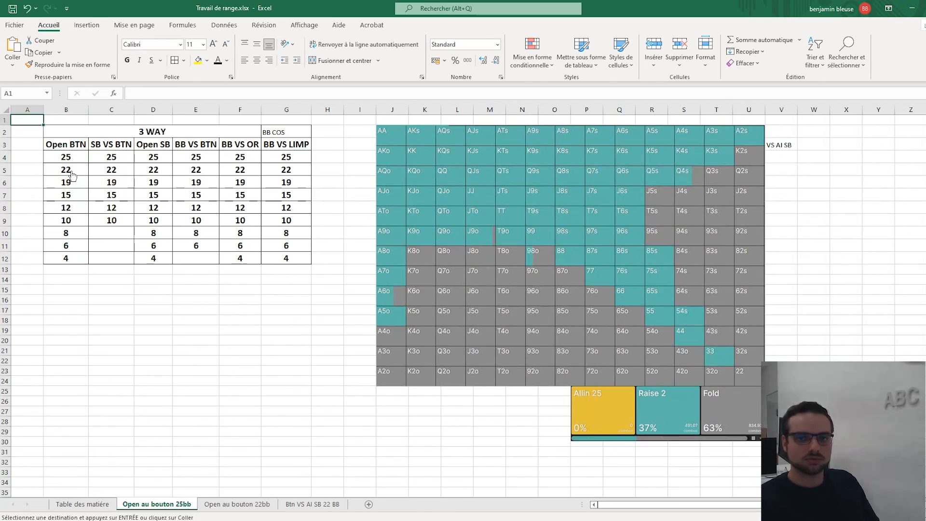